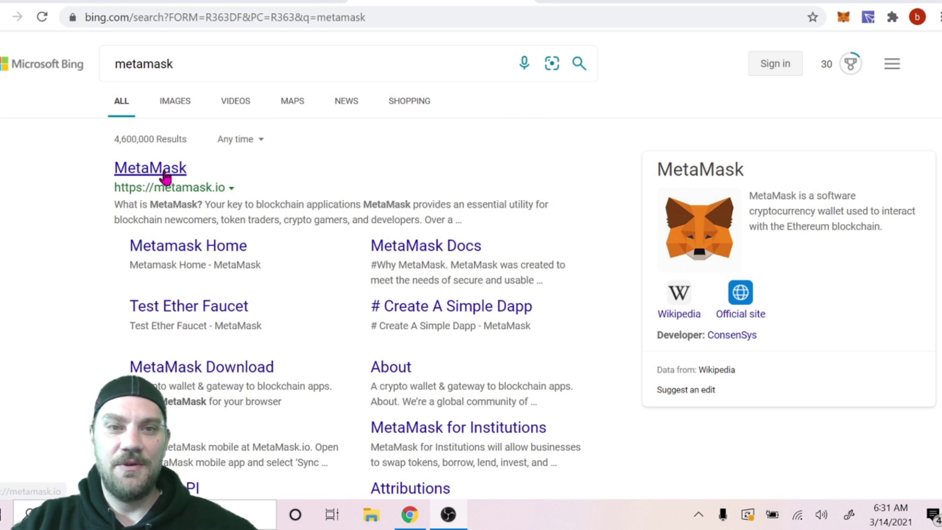
- Open the MetaMask Download page from the search results and look over its browser installation section
scroll(290, 175, "down", 2)
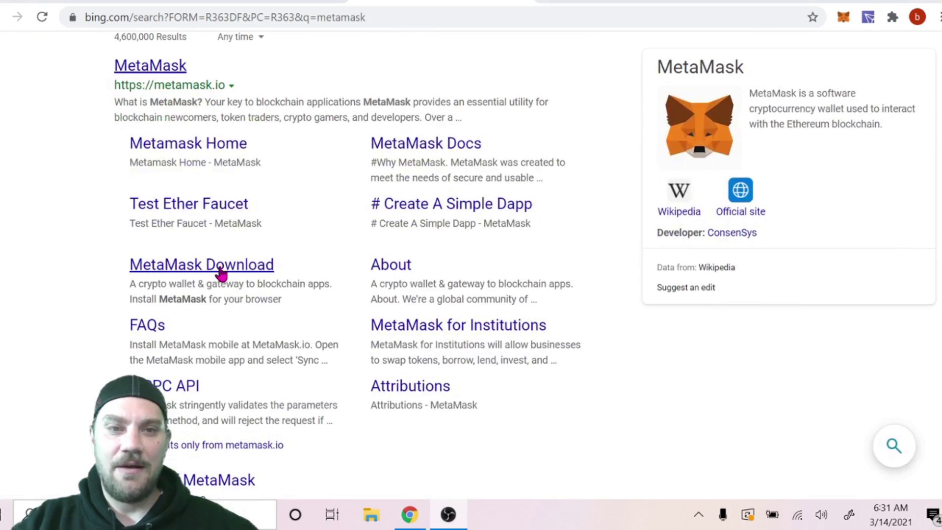
left_click(221, 273)
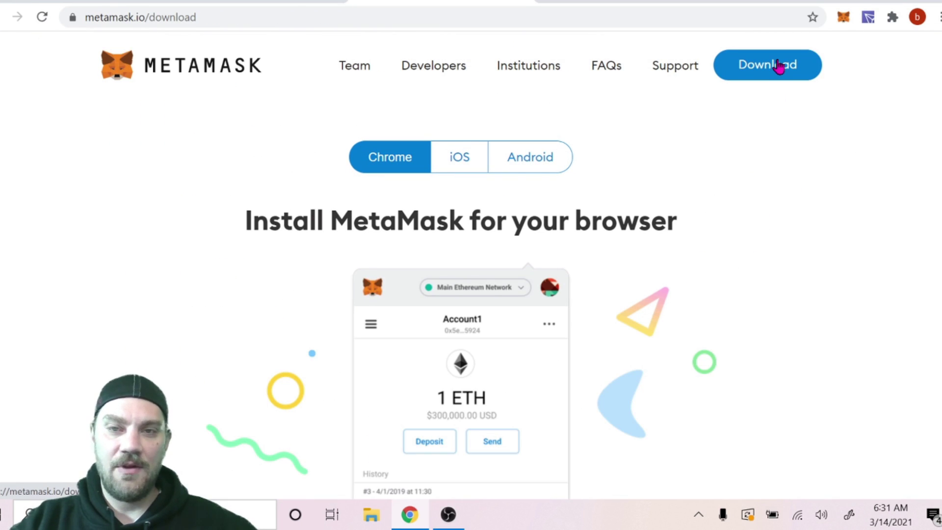
scroll(563, 273, "down", 3)
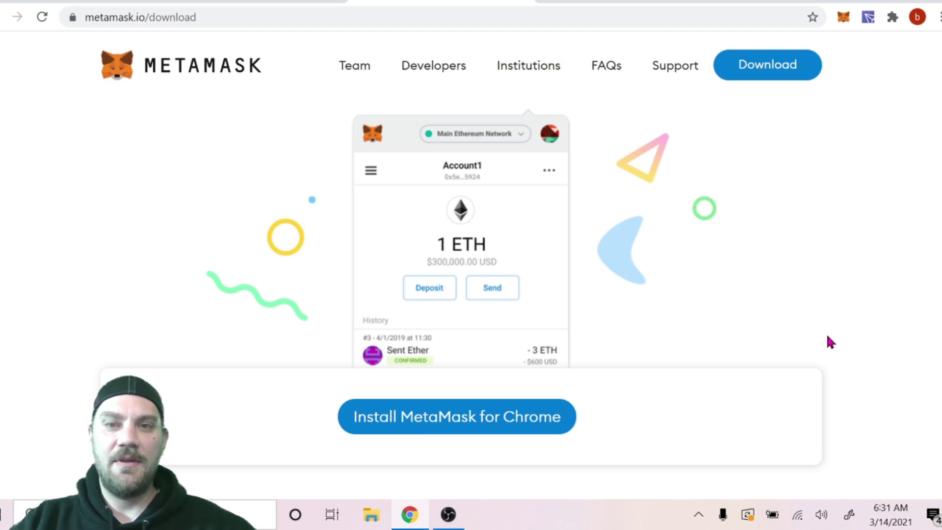
scroll(833, 338, "up", 3)
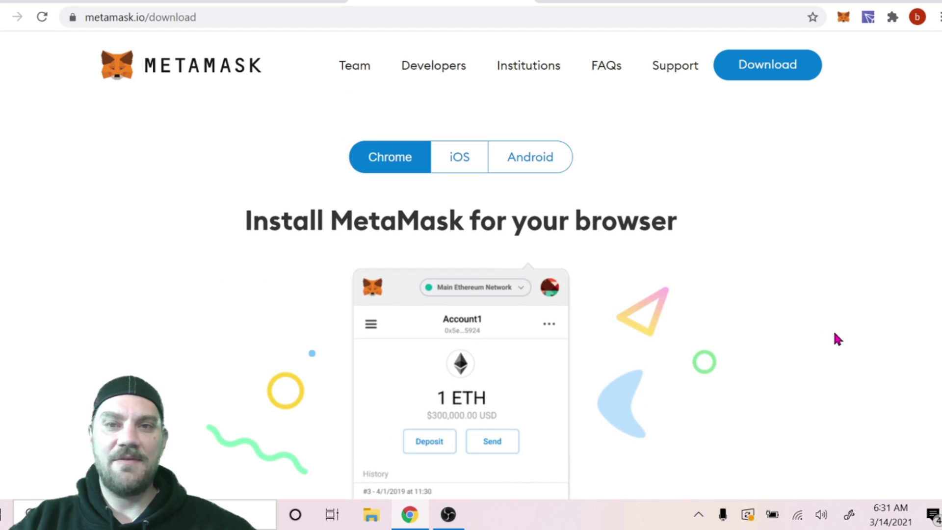
scroll(839, 337, "down", 1)
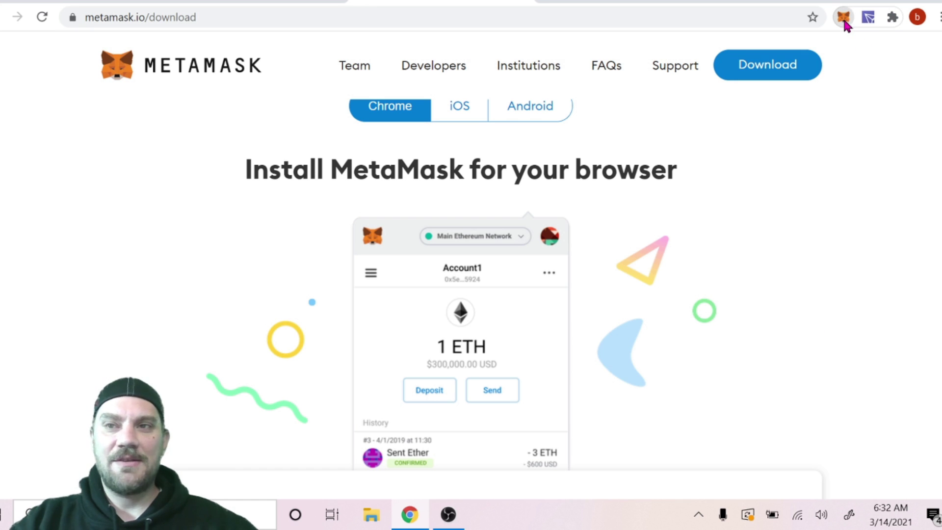
- Open the MetaMask wallet extension and switch the active account to Account 1
left_click(844, 20)
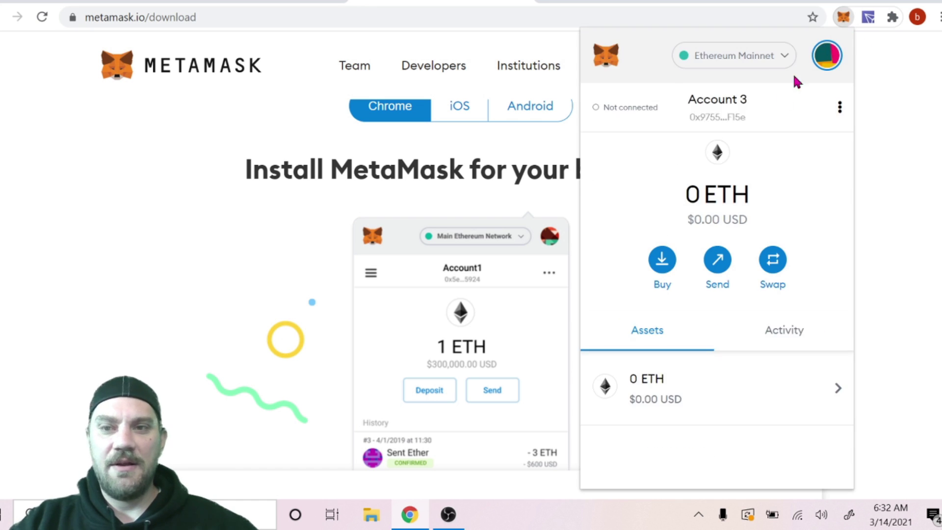
scroll(811, 211, "down", 3)
scroll(810, 206, "up", 3)
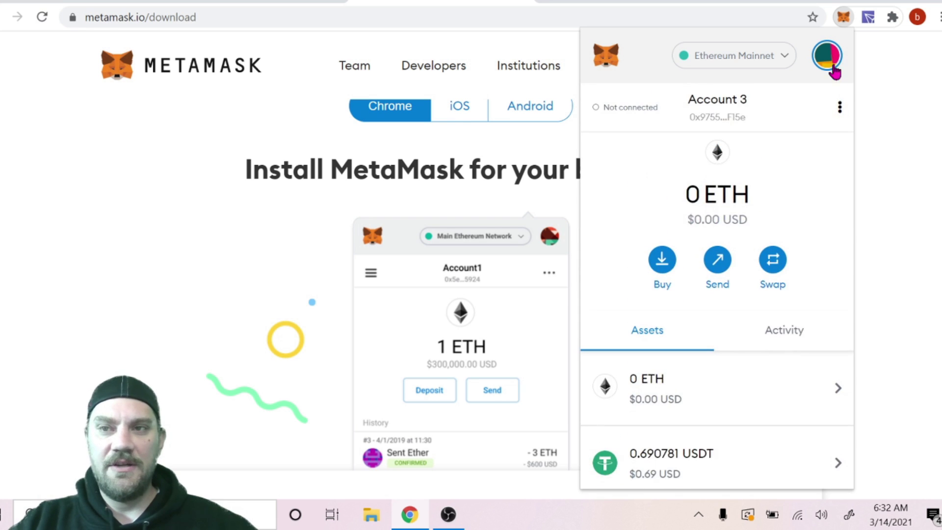
left_click(827, 59)
left_click(731, 178)
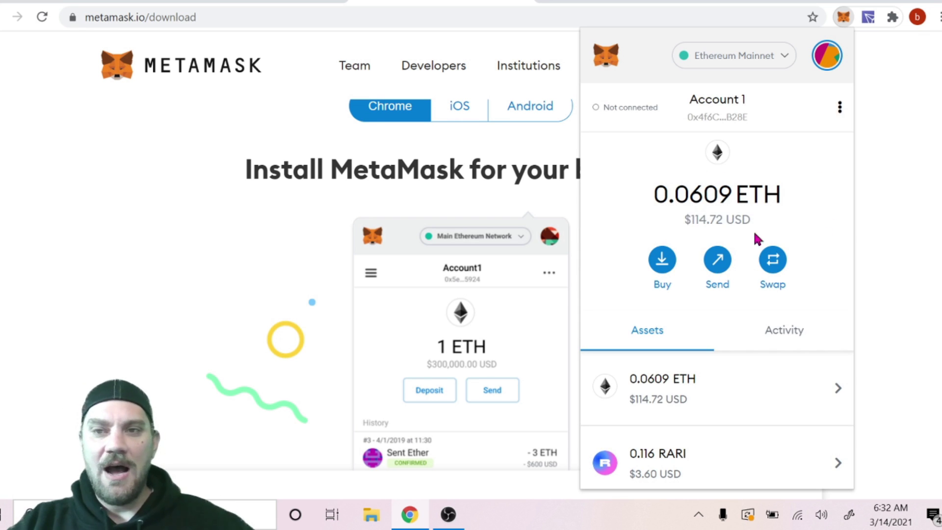
- Check Account 1's ETH balance and its USD value, and close the wallet
left_click_drag(689, 222, 822, 240)
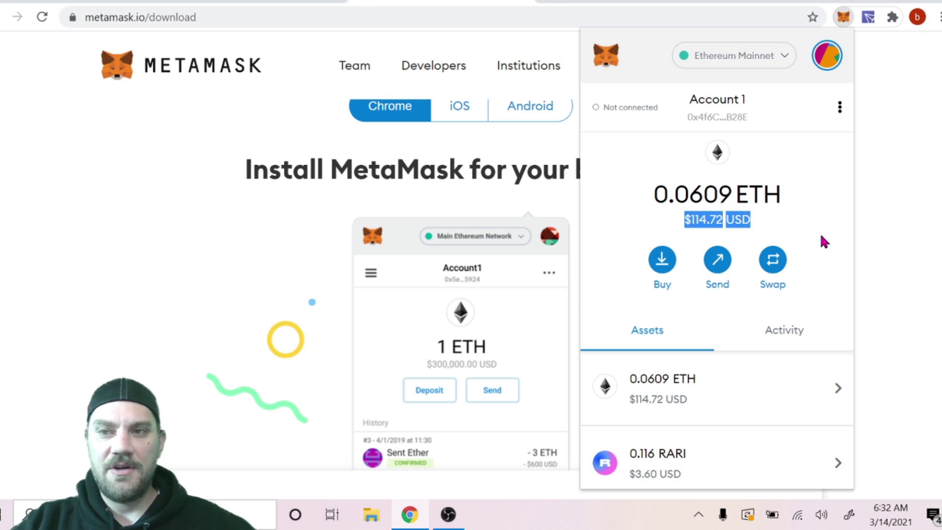
left_click(822, 240)
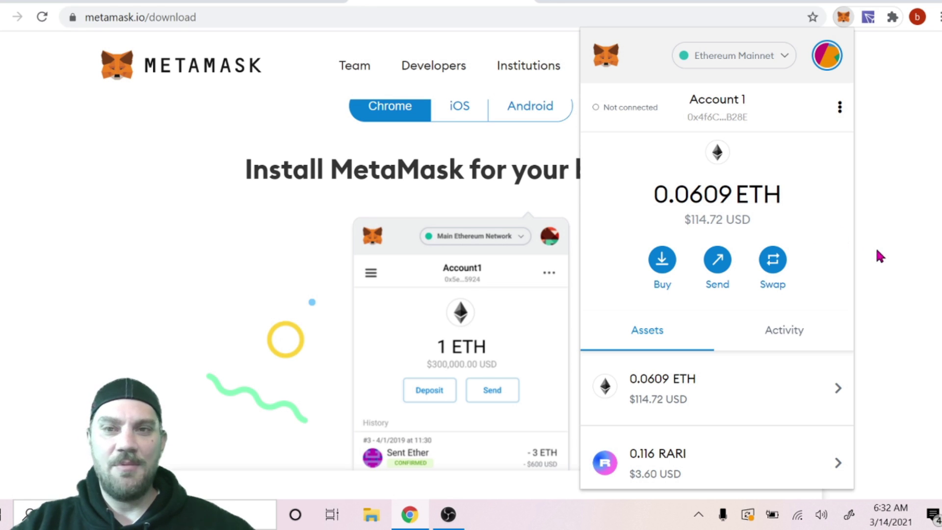
scroll(878, 255, "up", 1)
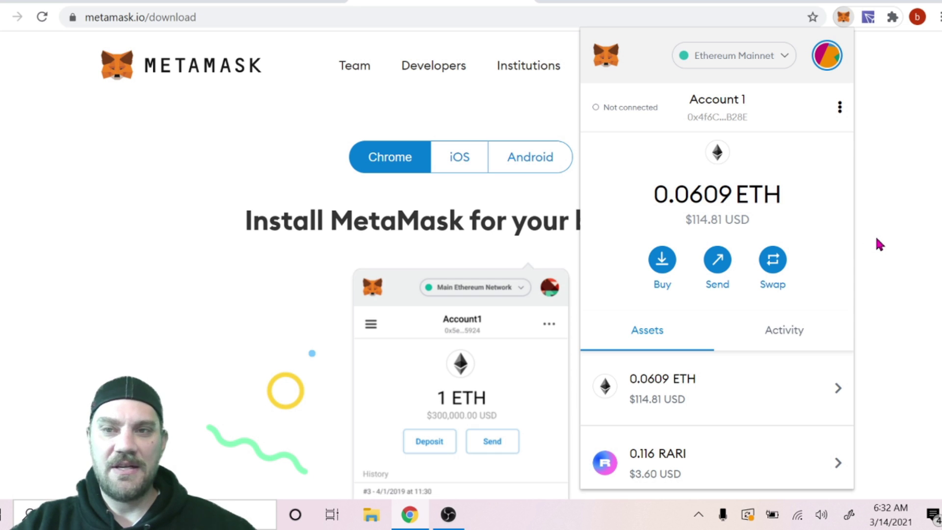
left_click(908, 182)
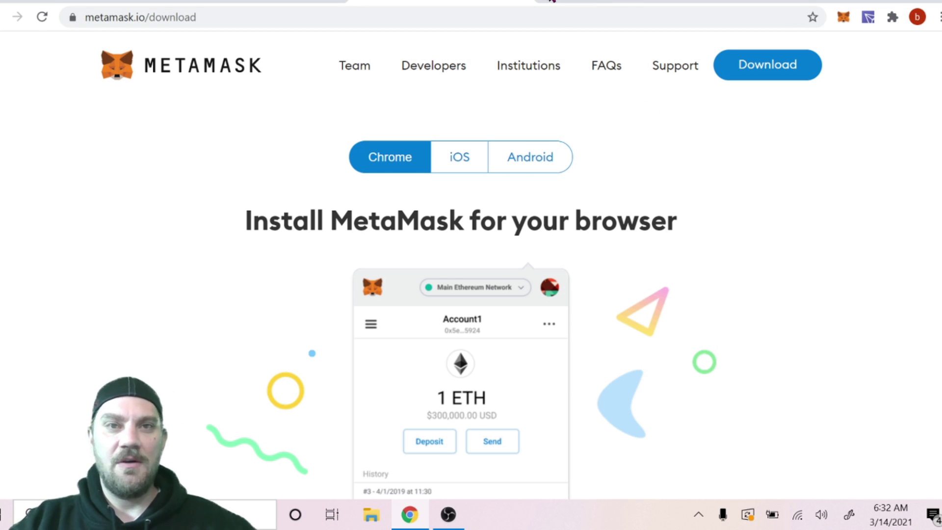
- Check the Ethereum price on CoinGecko and look over the top sellers on the Rarible home page
left_click(552, 1)
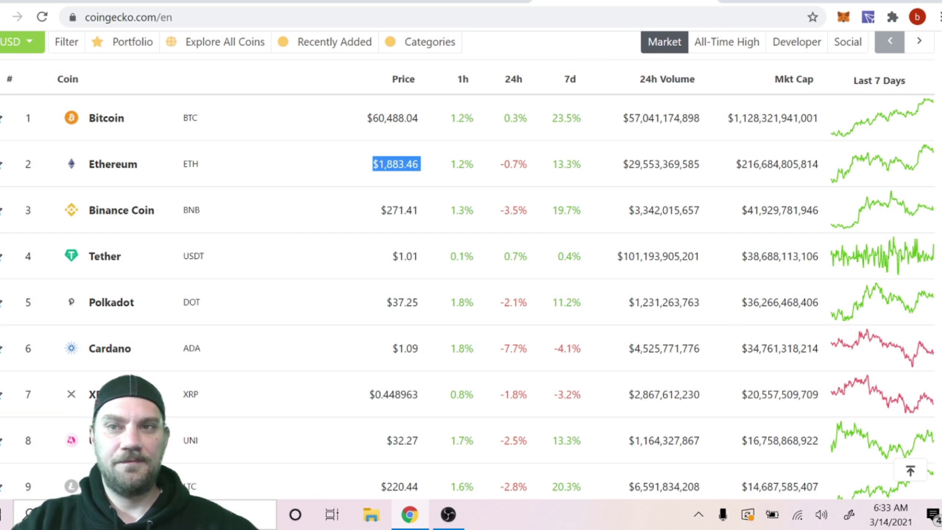
left_click(707, 2)
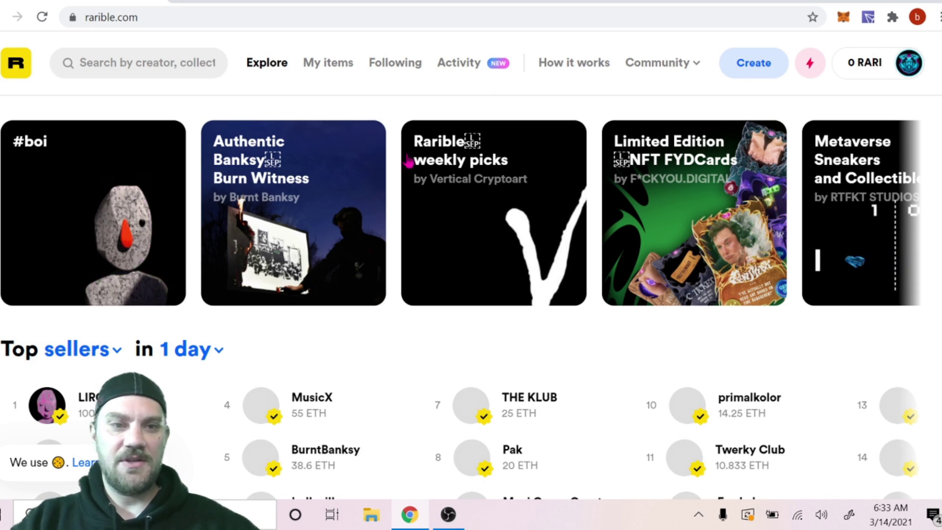
scroll(776, 370, "down", 8)
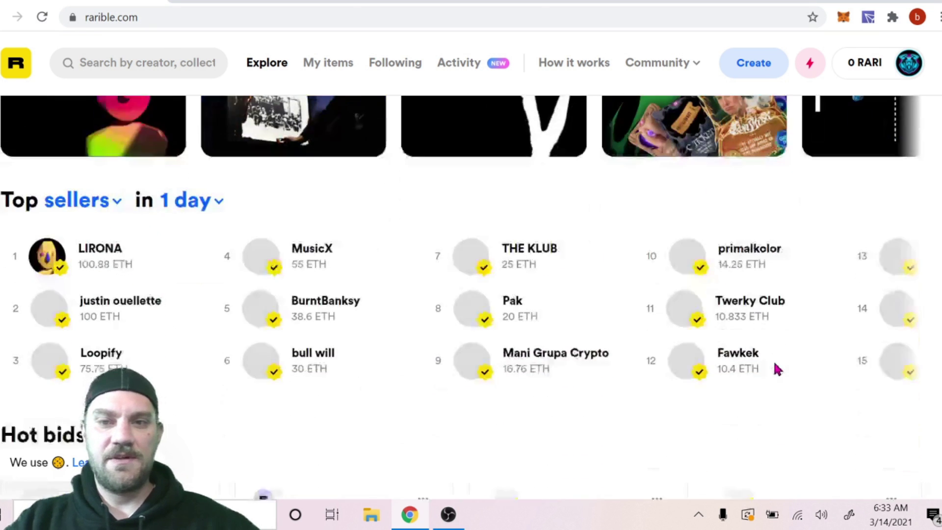
scroll(785, 441, "up", 5)
scroll(785, 442, "up", 3)
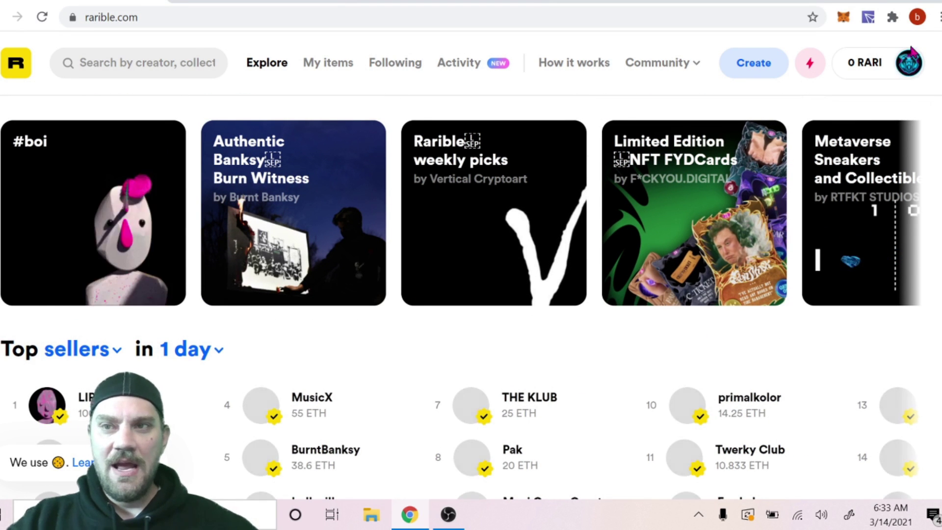
- Connect to Rarible with the Metamask wallet and open the account's My items page
left_click(892, 72)
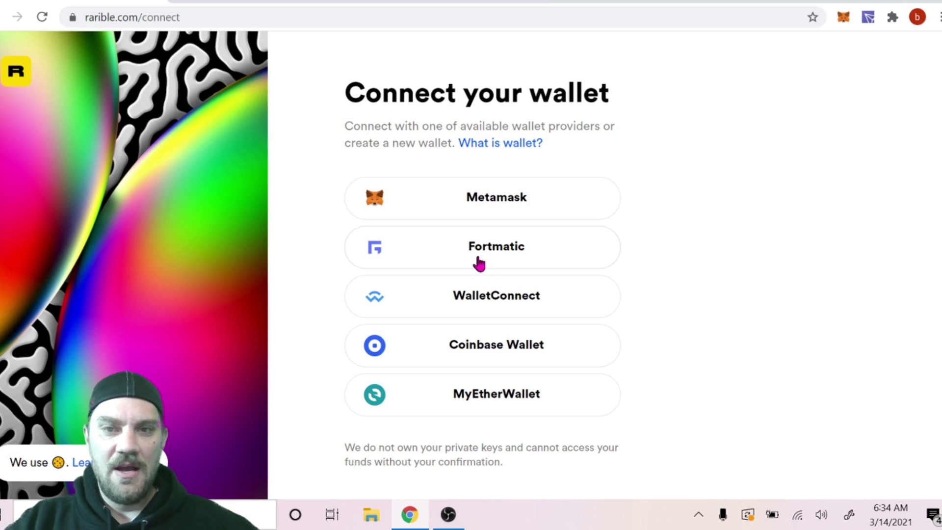
left_click(540, 194)
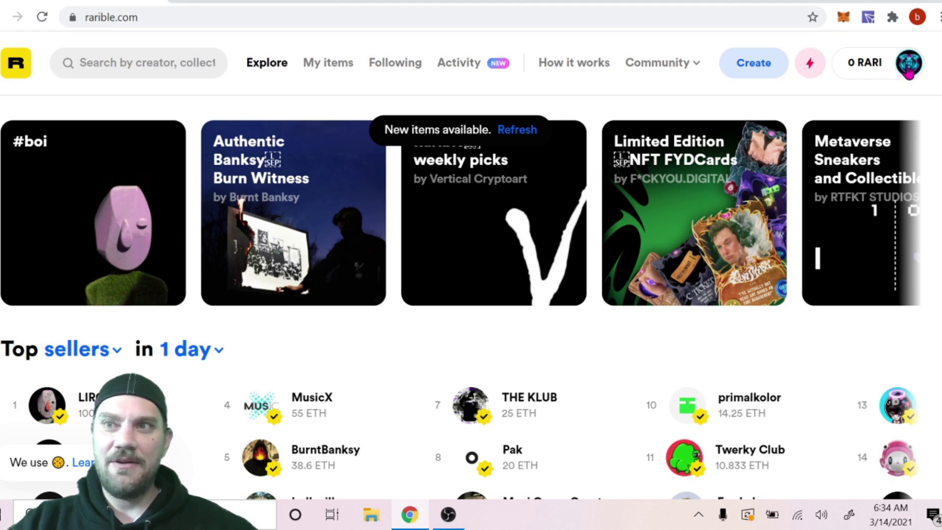
left_click(910, 70)
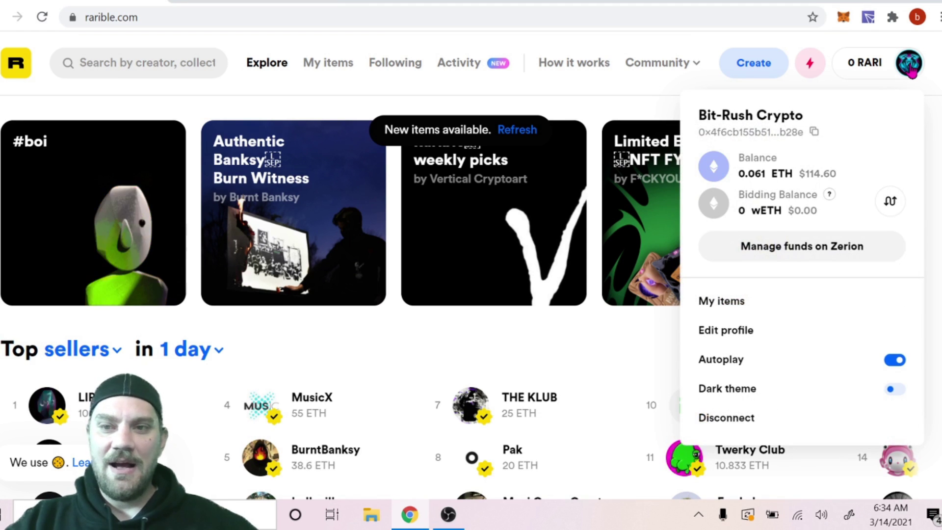
left_click(735, 307)
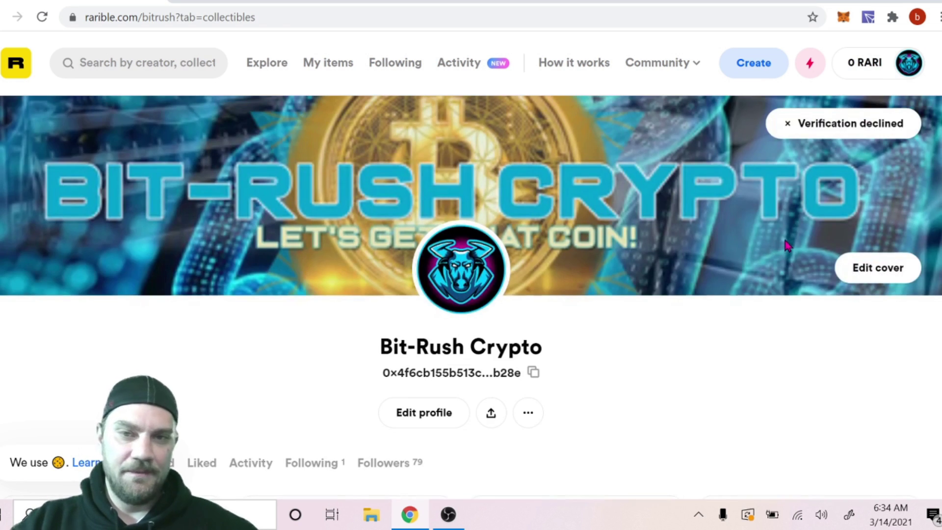
- Look through the NFTs in the profile's Collectibles, including their prices and edition counts
scroll(785, 248, "down", 3)
scroll(765, 246, "up", 3)
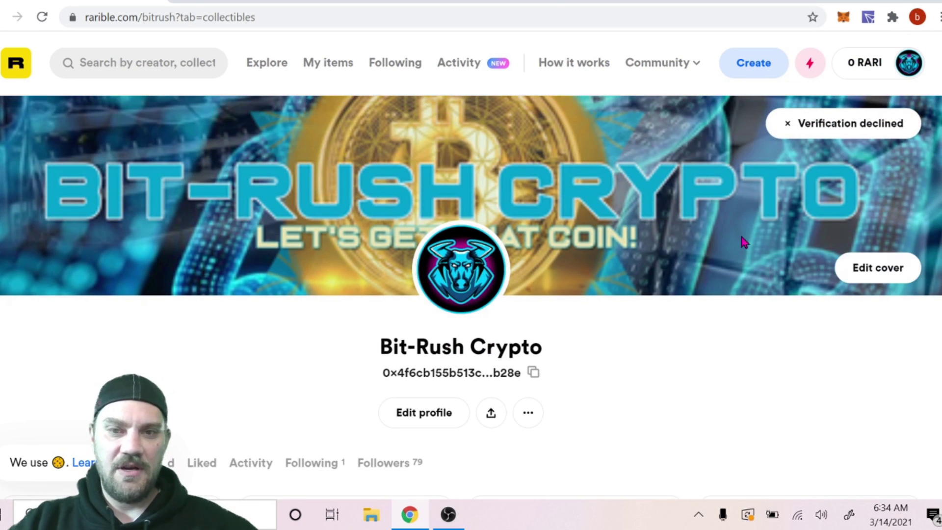
scroll(756, 235, "down", 12)
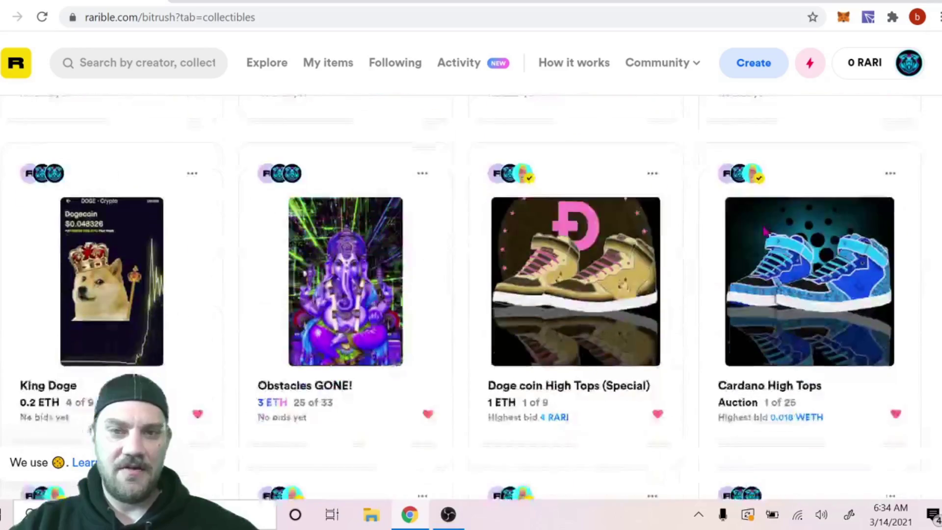
scroll(764, 230, "down", 20)
scroll(764, 230, "down", 10)
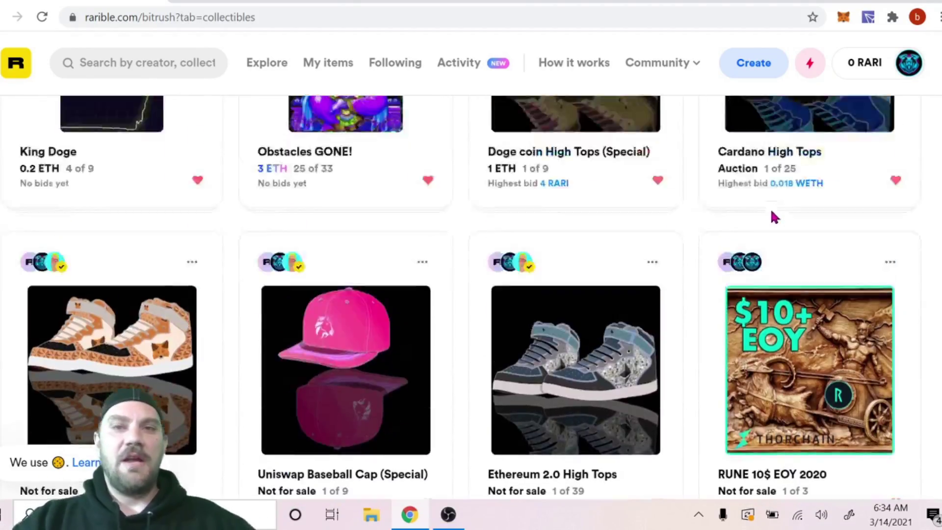
scroll(772, 212, "up", 17)
scroll(779, 223, "down", 5)
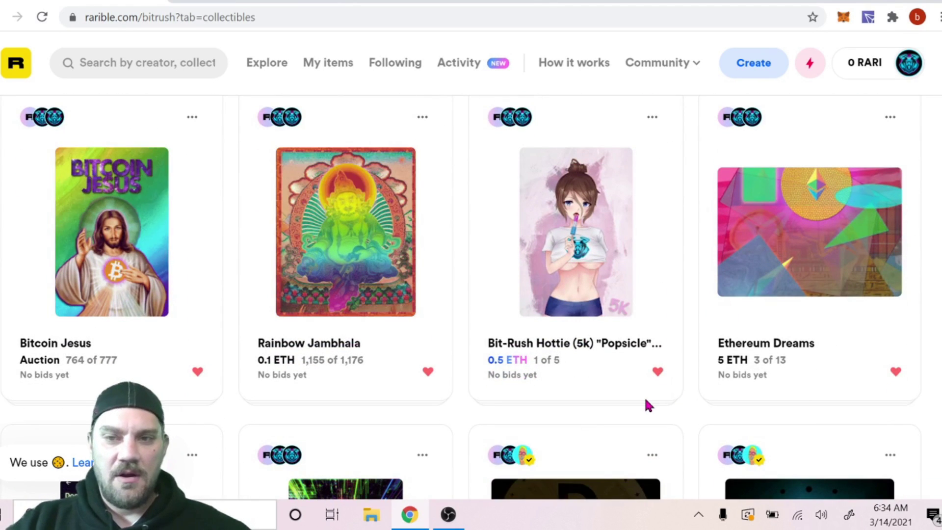
- Open the Bit-Rush Hottie (5k) Popsicle collectible and examine its owner, creator royalty and collection details
left_click(540, 343)
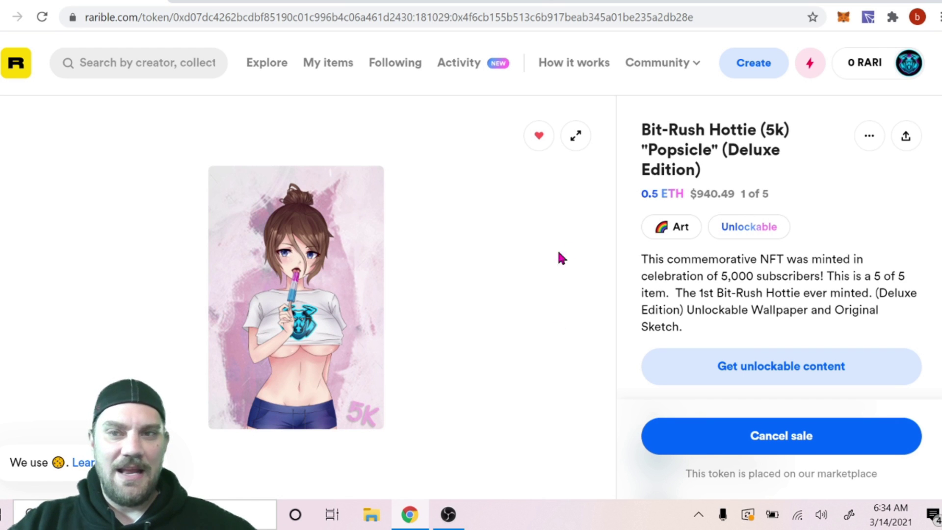
scroll(696, 255, "down", 5)
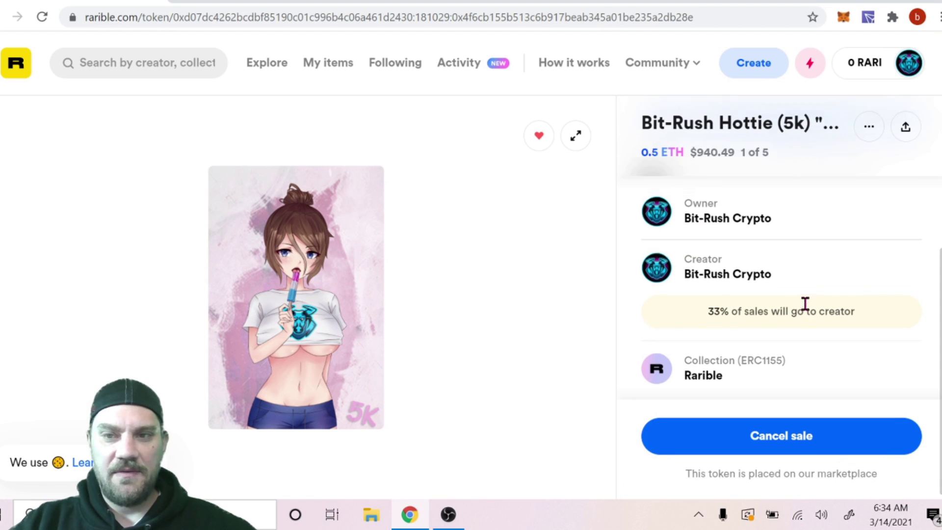
scroll(812, 314, "down", 1)
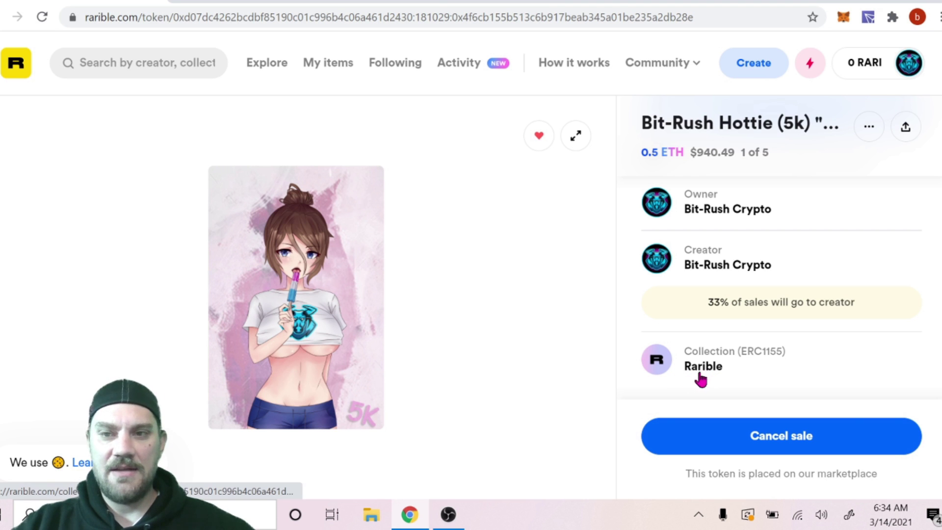
- Examine the same NFT's listing and Rarible collection information on OpenSea, and return to its Rarible page
left_click(432, 2)
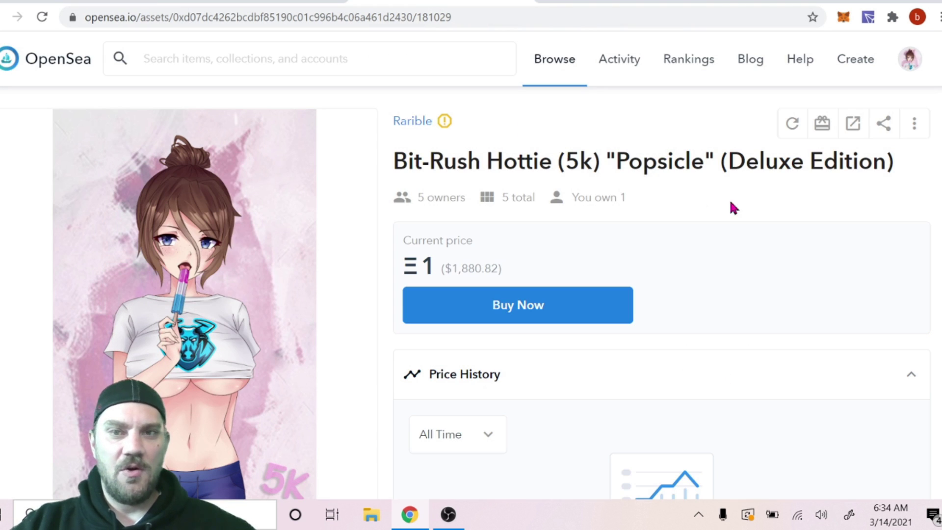
mouse_move(446, 123)
scroll(445, 129, "down", 10)
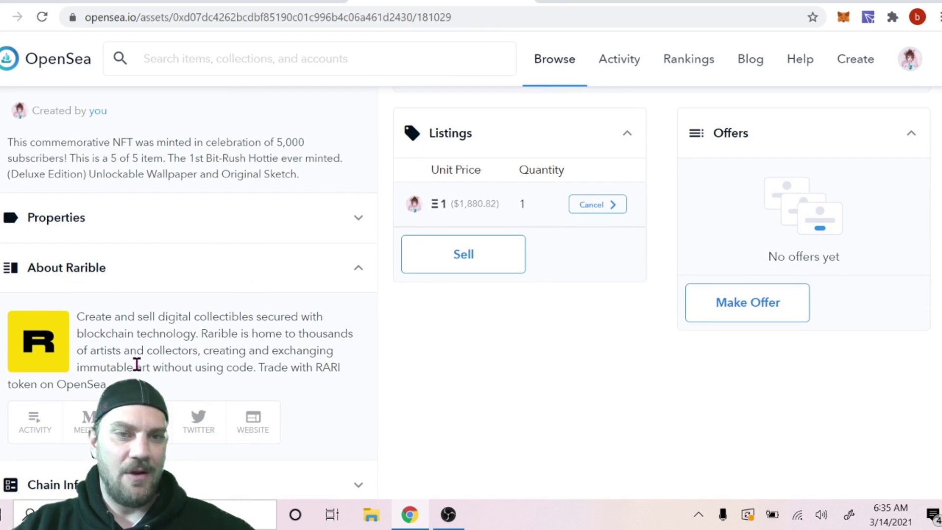
left_click(249, 2)
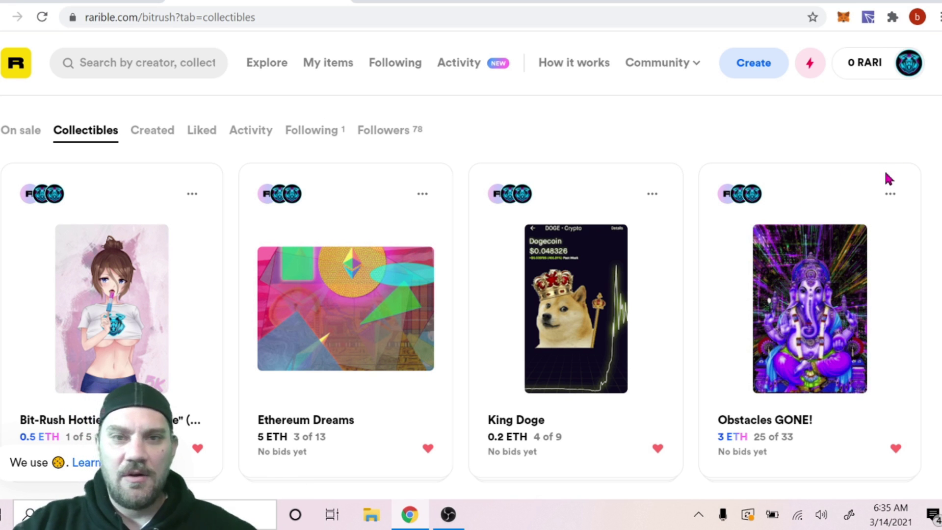
scroll(883, 170, "down", 1)
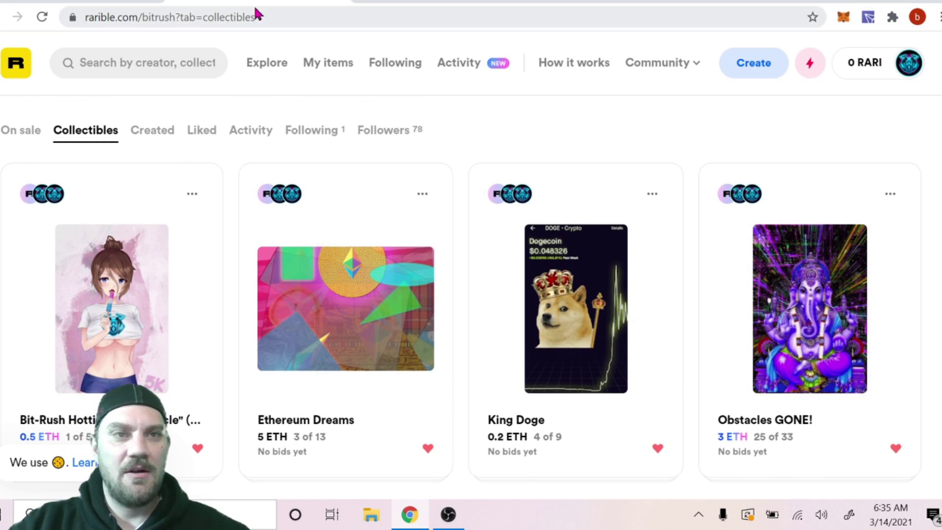
left_click(147, 6)
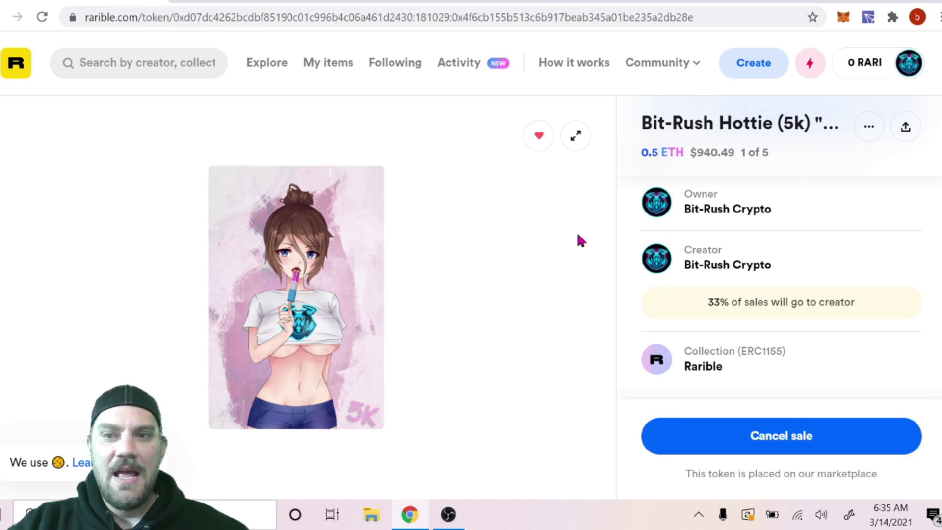
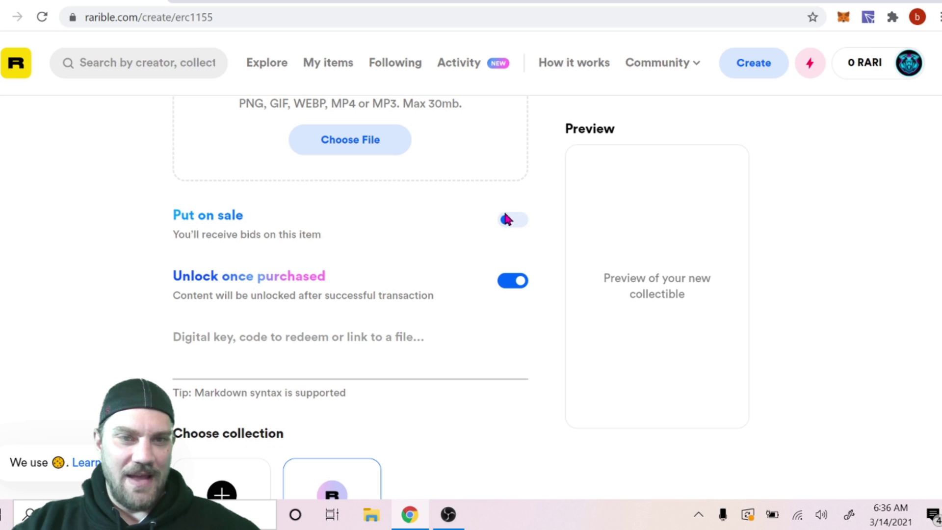
- Disable Unlock once purchased and enable Put on sale for the new ERC-1155 collectible
left_click(518, 282)
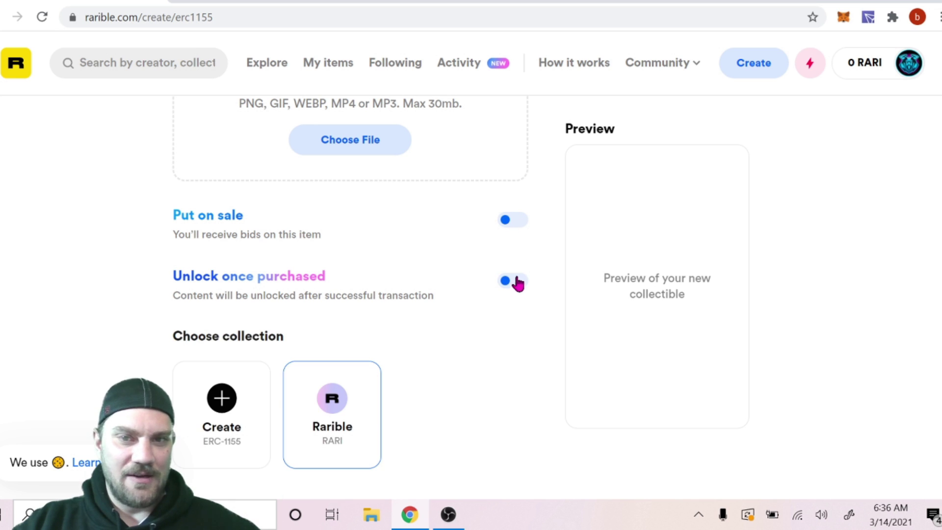
left_click(509, 220)
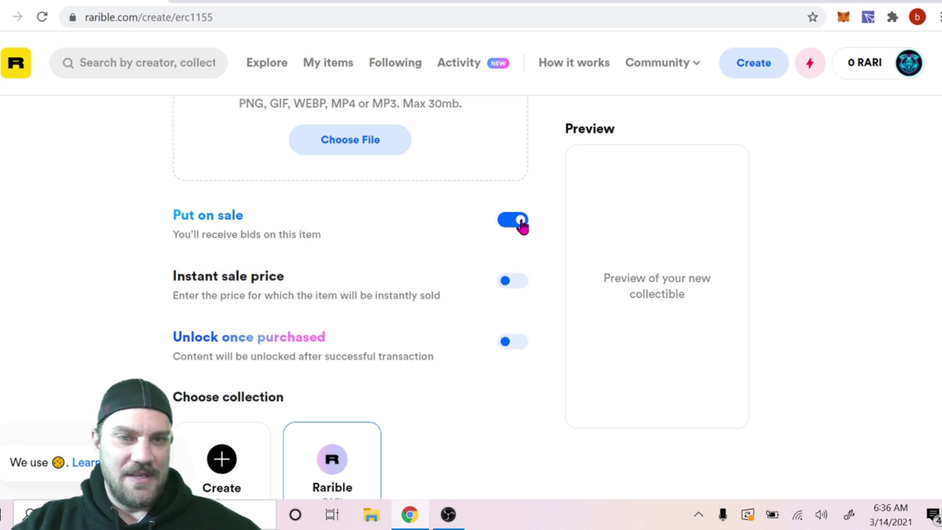
- Disable Put on sale for the new ERC-1155 collectible
left_click(520, 221)
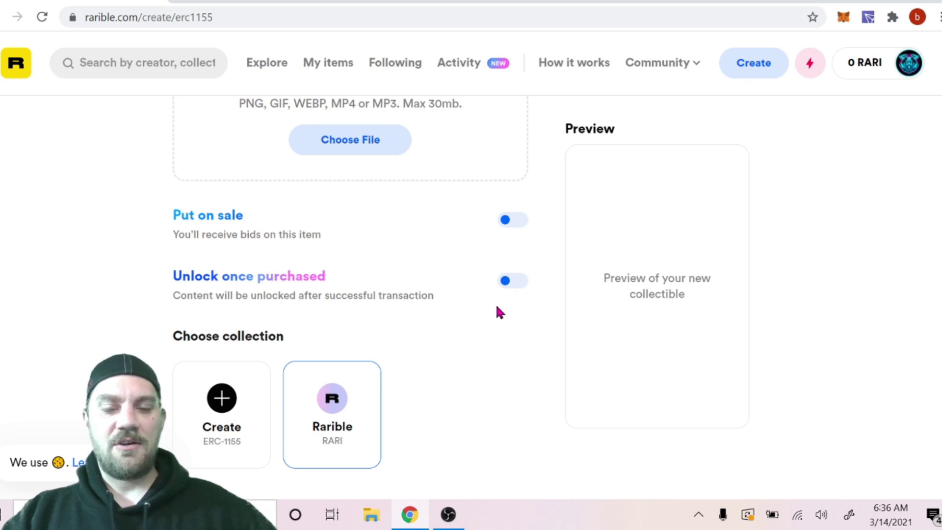
scroll(684, 306, "up", 3)
scroll(685, 305, "down", 5)
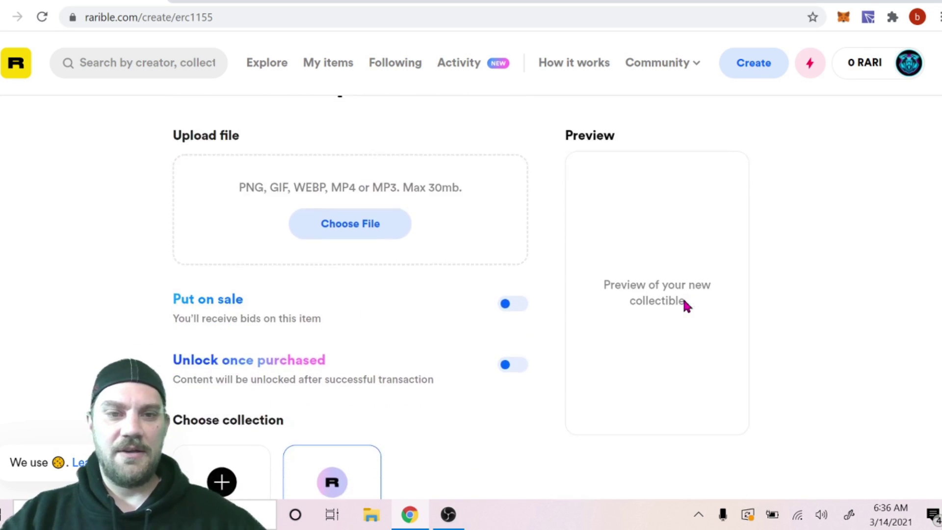
scroll(684, 295, "down", 1)
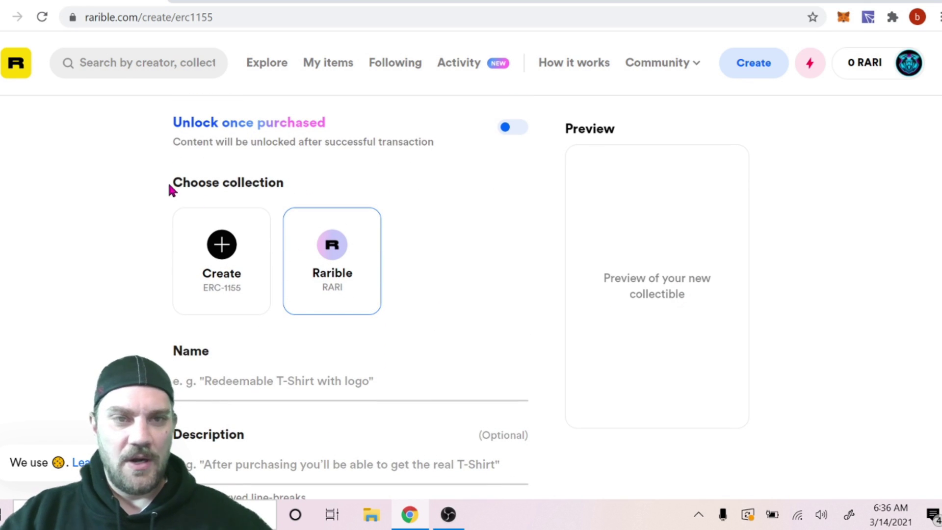
- Start creating a new ERC-1155 collection for the collectible and review the collection form's fields
left_click_drag(173, 185, 296, 195)
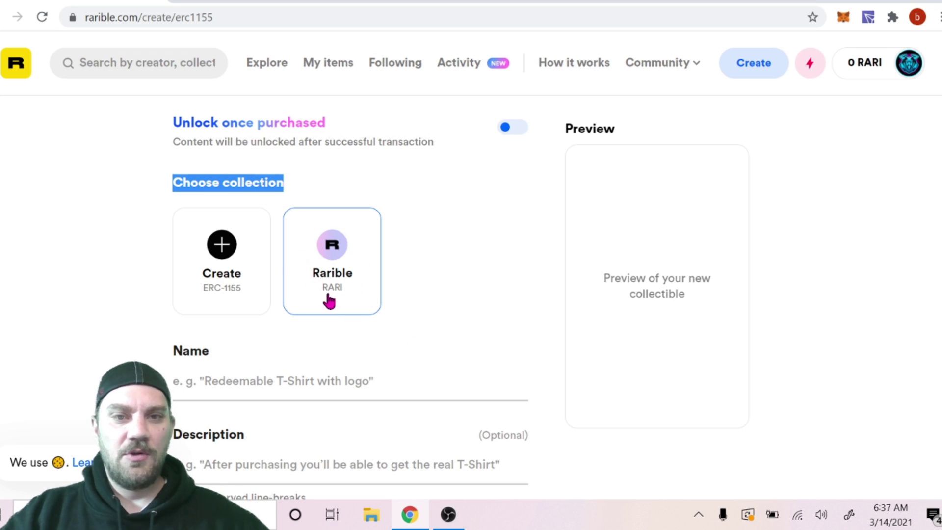
left_click(220, 275)
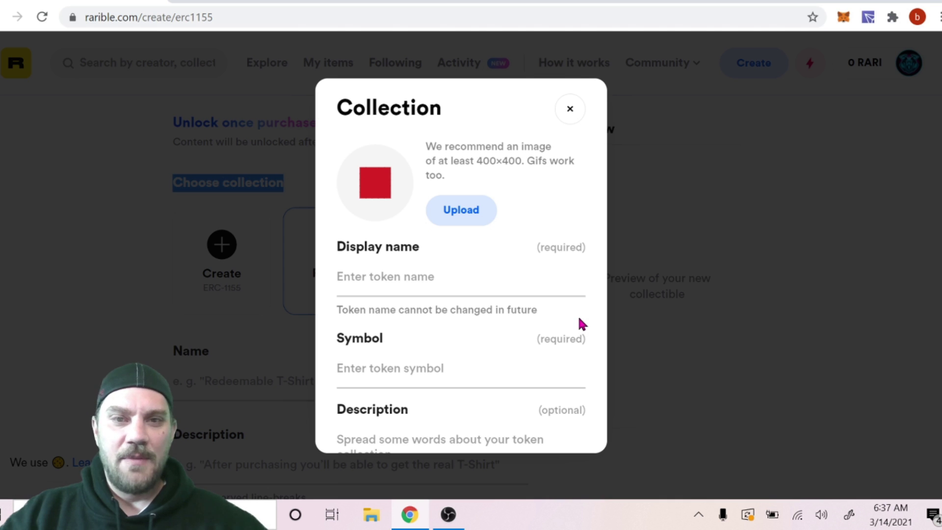
scroll(442, 294, "down", 2)
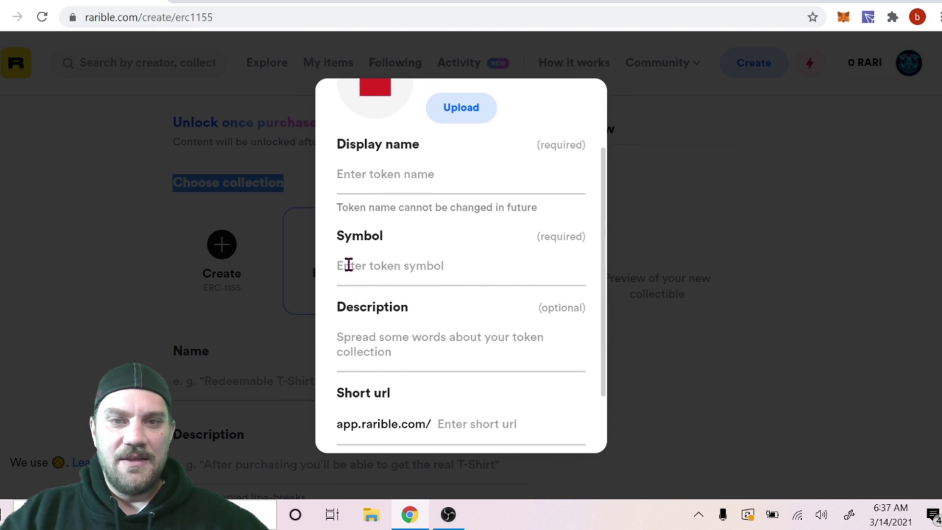
scroll(540, 283, "down", 2)
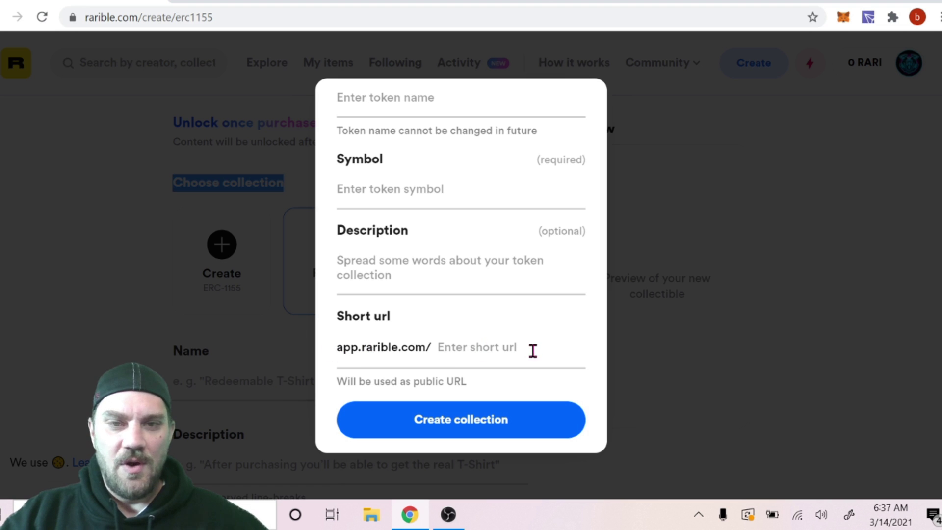
scroll(532, 352, "down", 1)
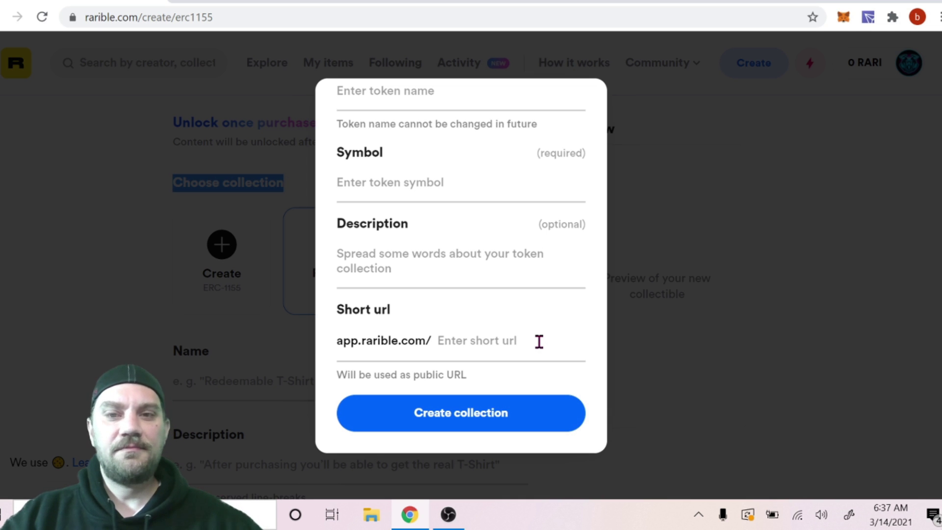
scroll(539, 341, "up", 3)
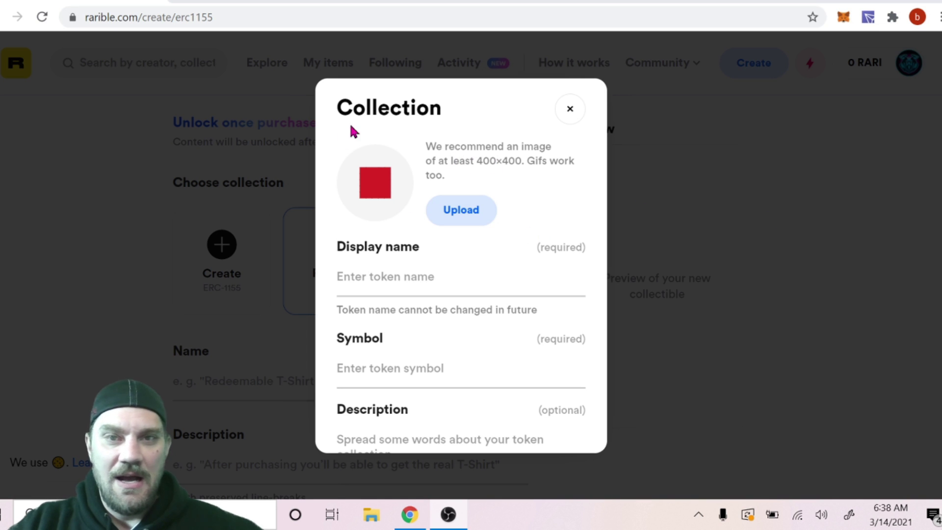
- Upload the hottie-collection file from Downloads as the new collection's image
left_click(465, 216)
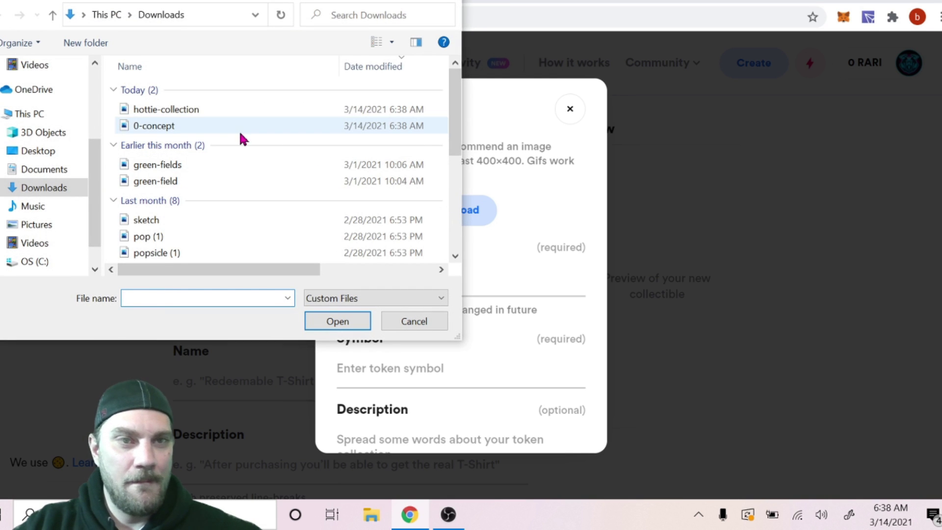
left_click(166, 110)
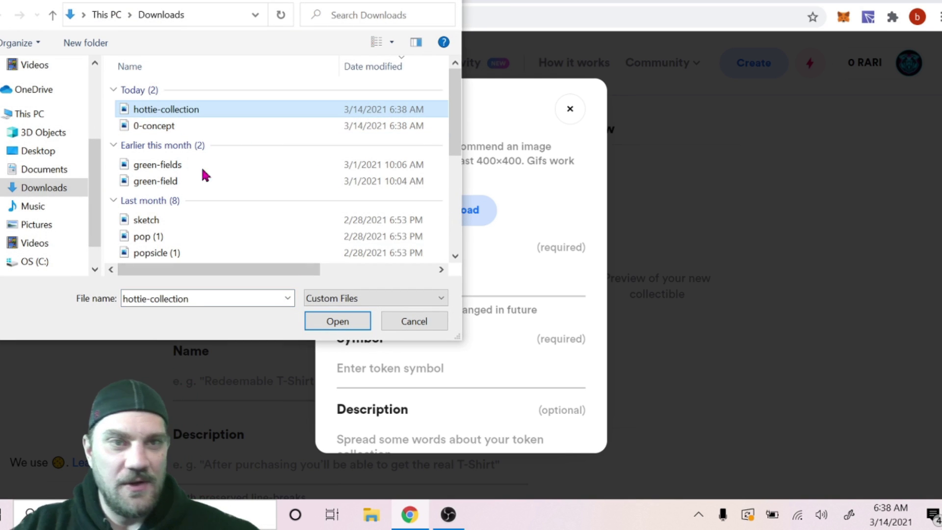
left_click(337, 321)
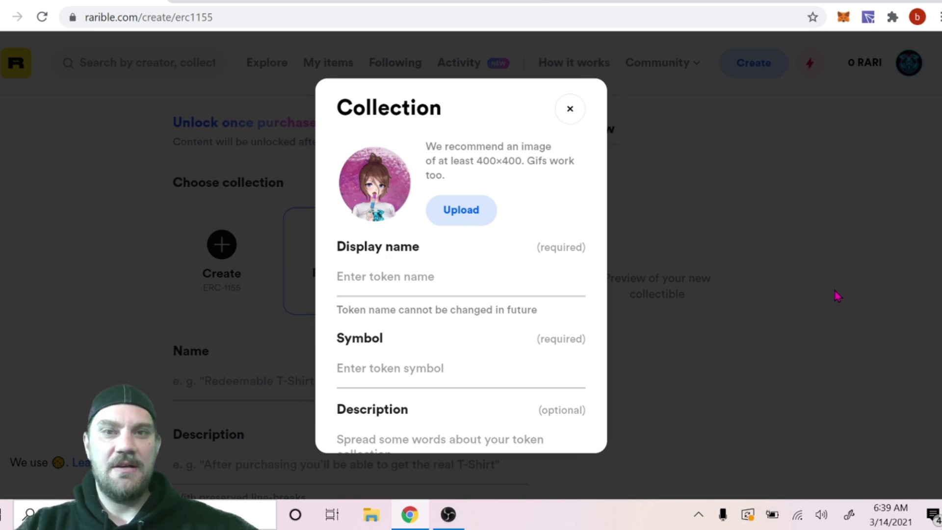
scroll(560, 302, "down", 2)
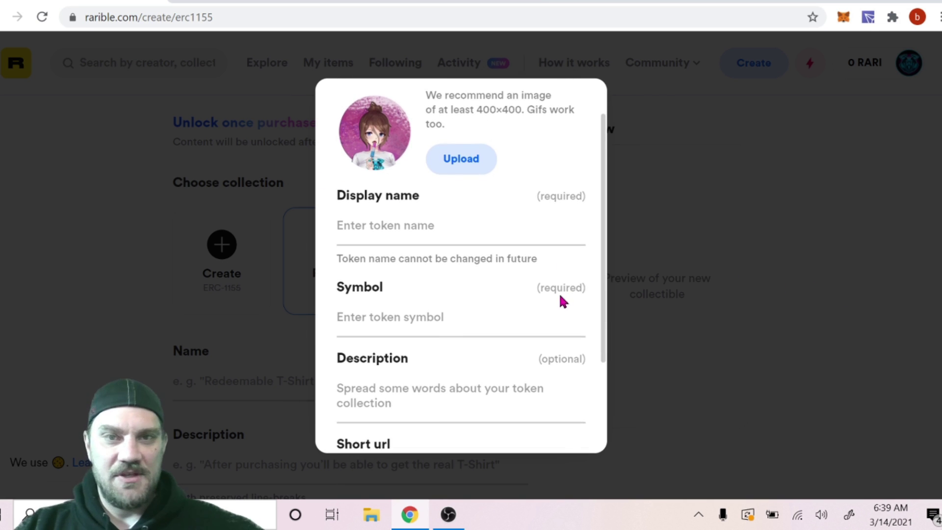
scroll(559, 296, "up", 2)
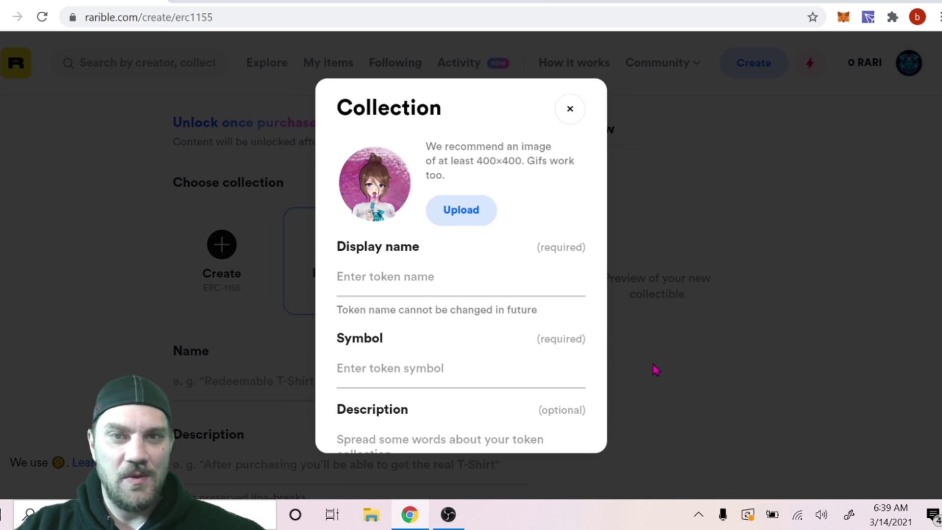
- Set the collection's display name to Bit-Rush Hotties and its token symbol to HOTT
left_click(383, 275)
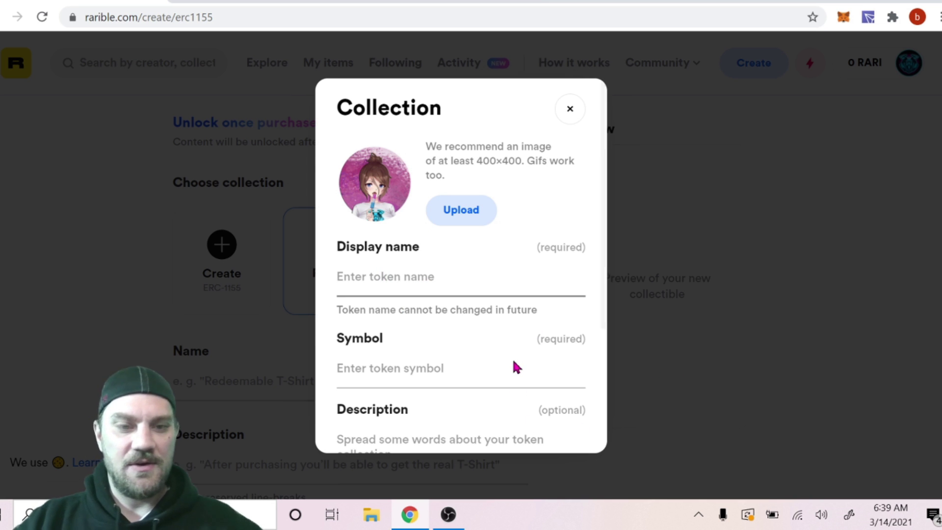
type("Bit")
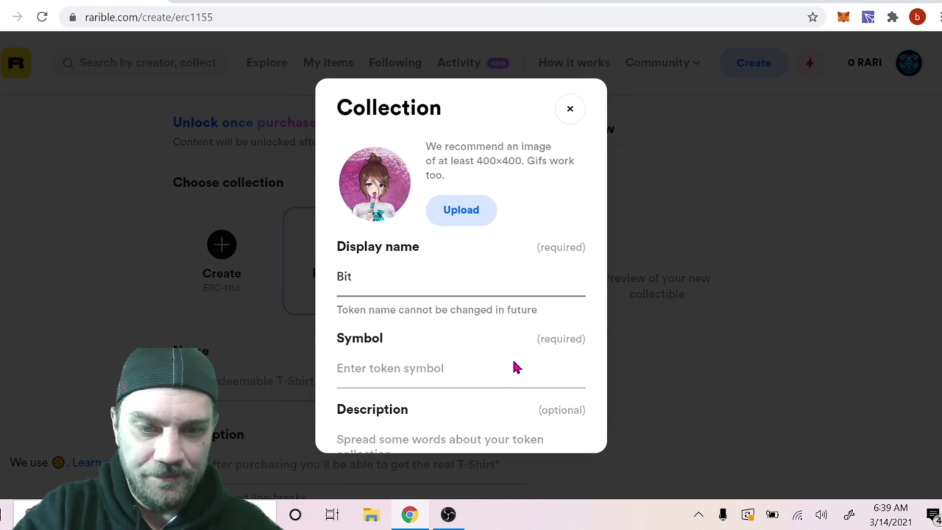
type("Rush ")
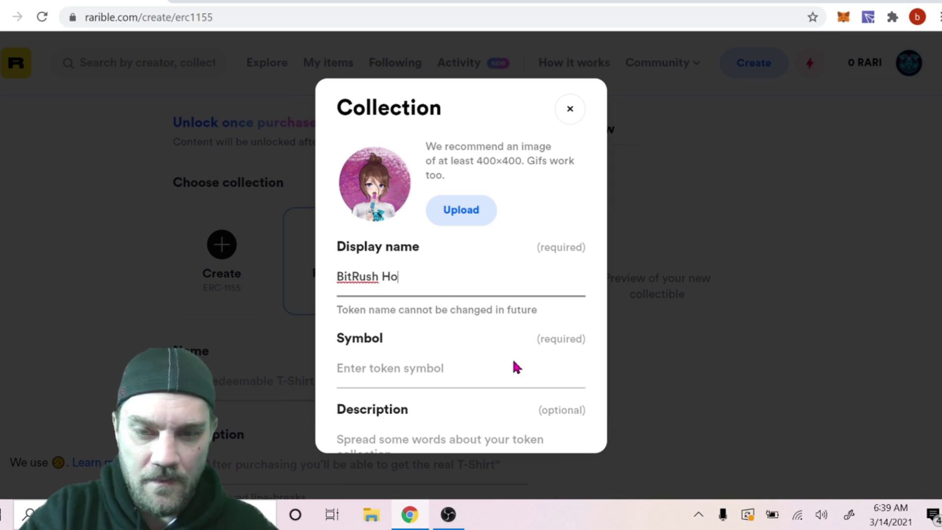
type("Hotties")
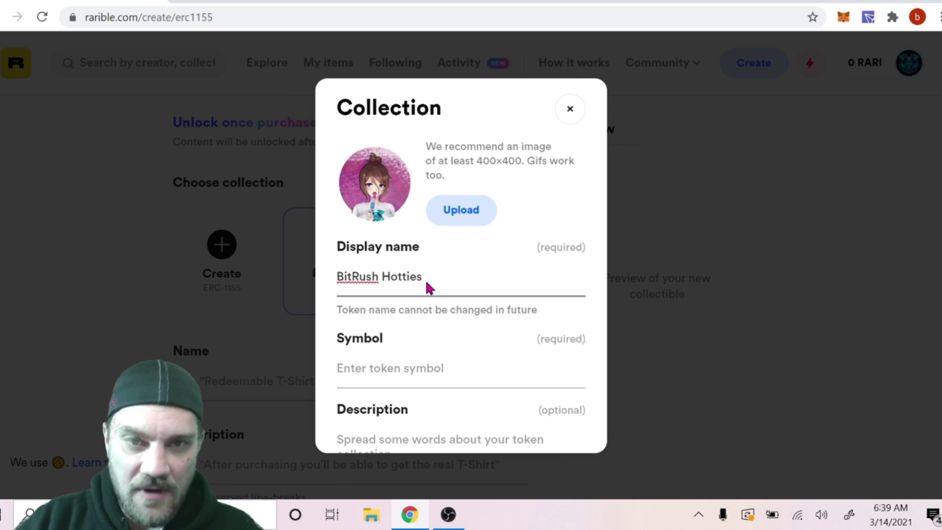
left_click(350, 275)
type("-")
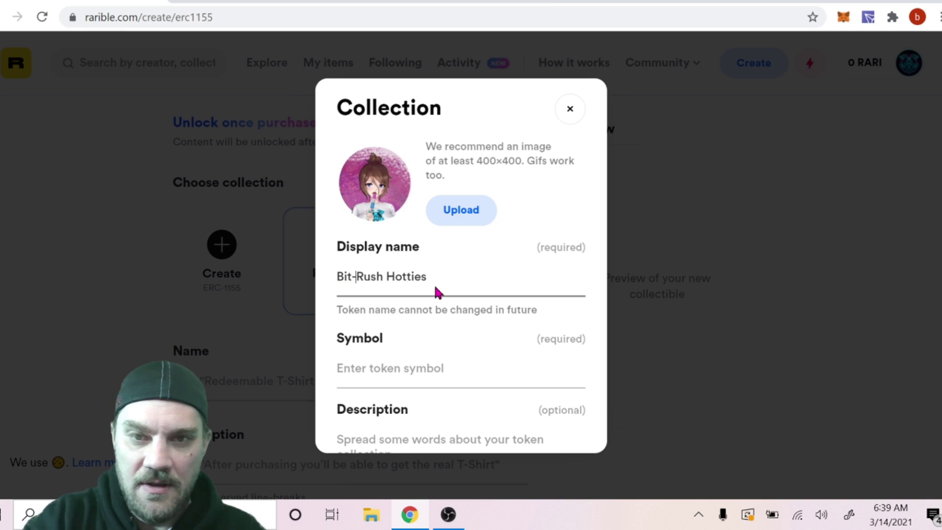
left_click(414, 368)
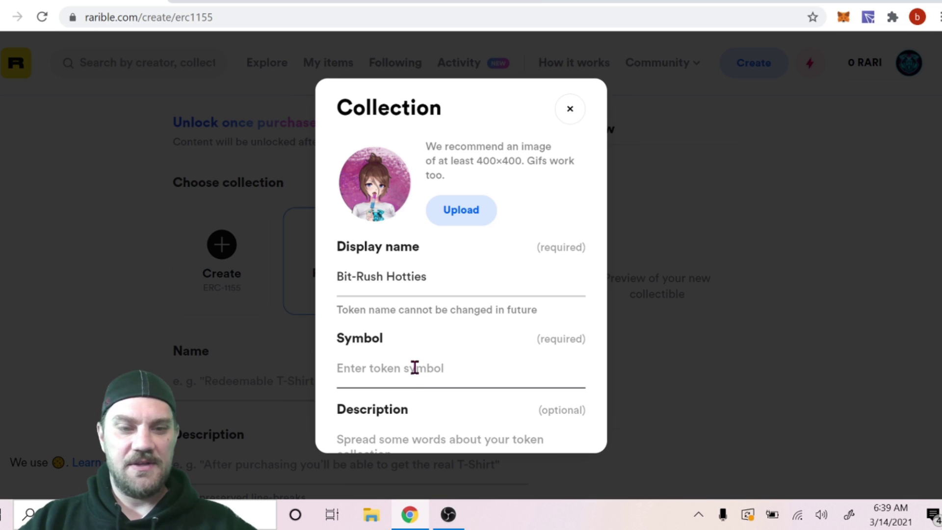
type("HOTT")
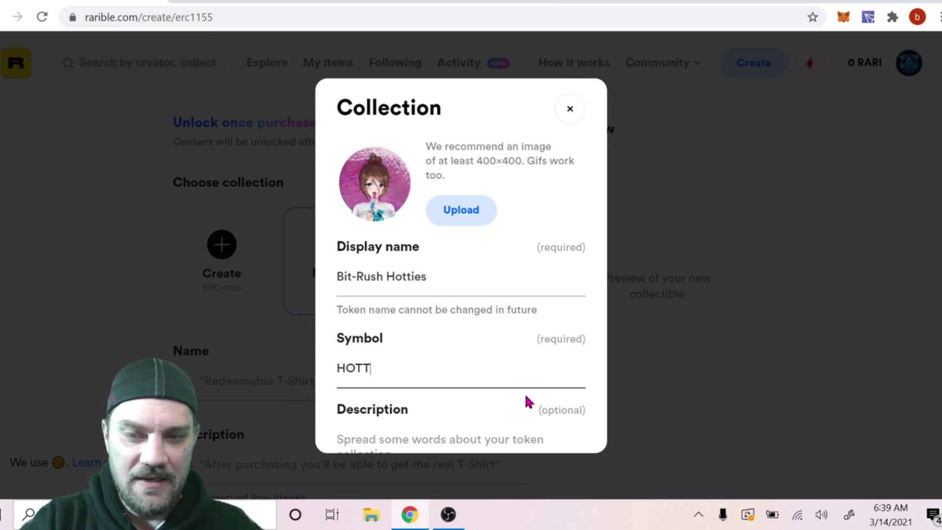
- Set the collection's short URL to hotties
scroll(545, 390, "down", 1)
left_click(378, 403)
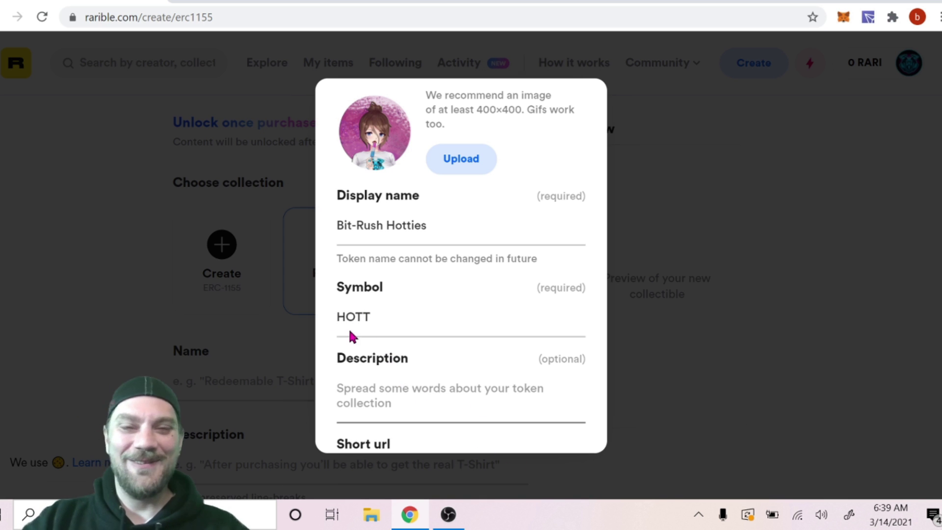
scroll(410, 397, "down", 1)
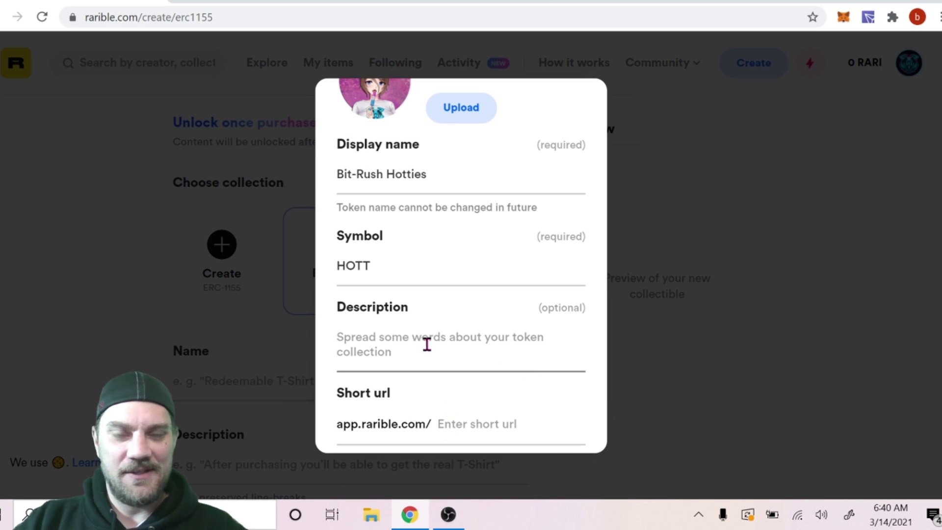
scroll(430, 345, "down", 1)
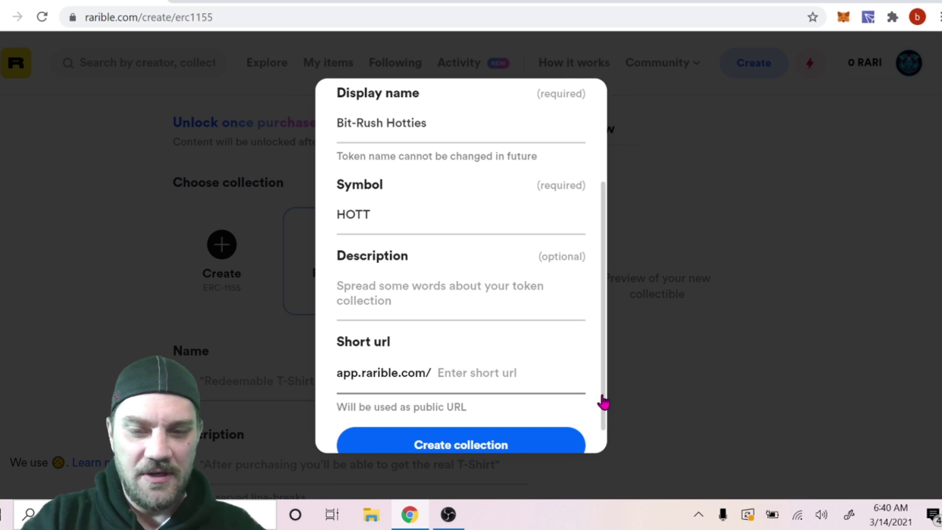
type("b")
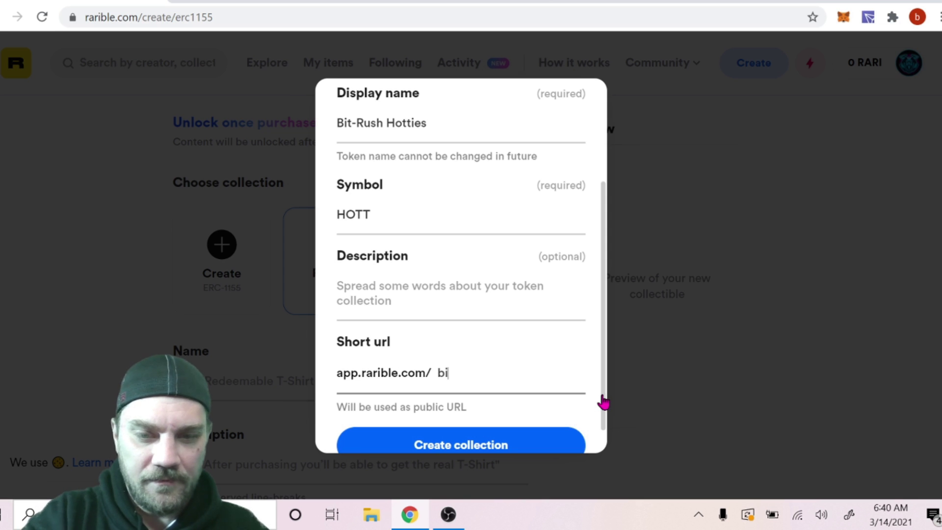
key("BackSpace")
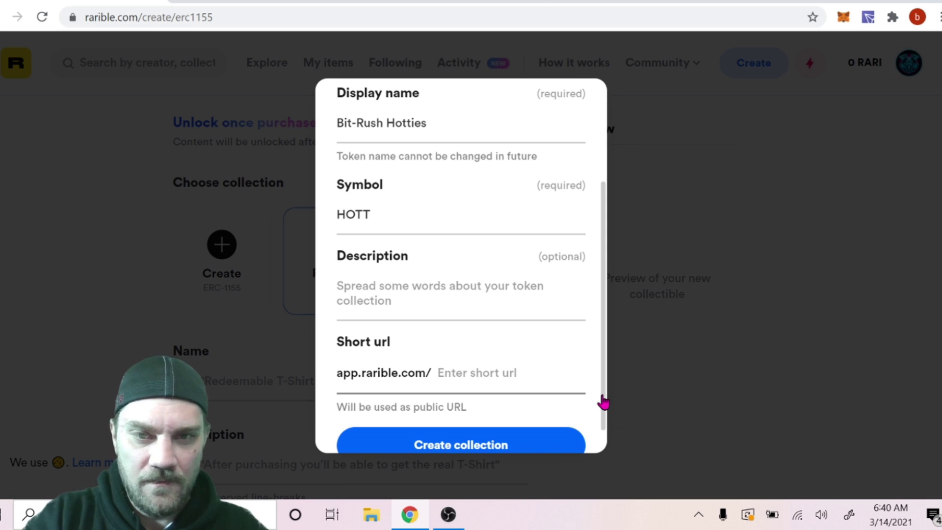
type("botties")
left_click(445, 373)
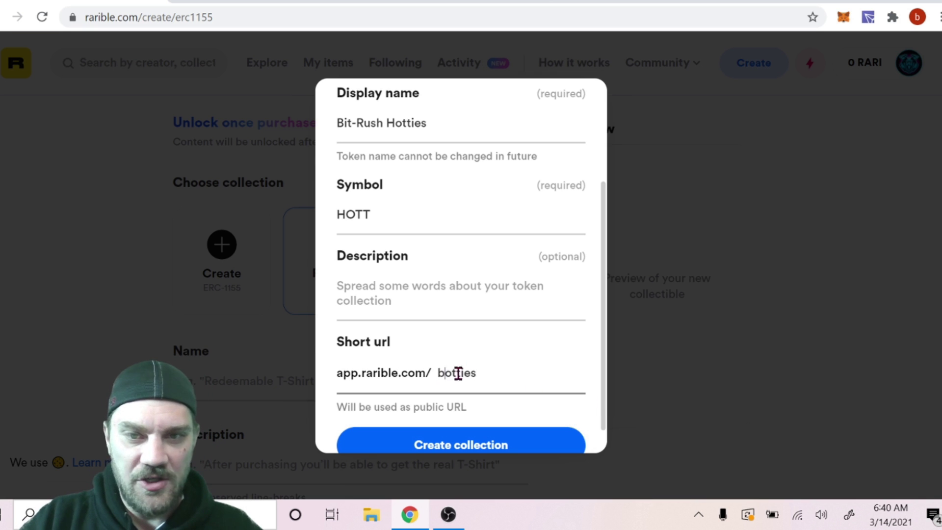
key("BackSpace")
type("h")
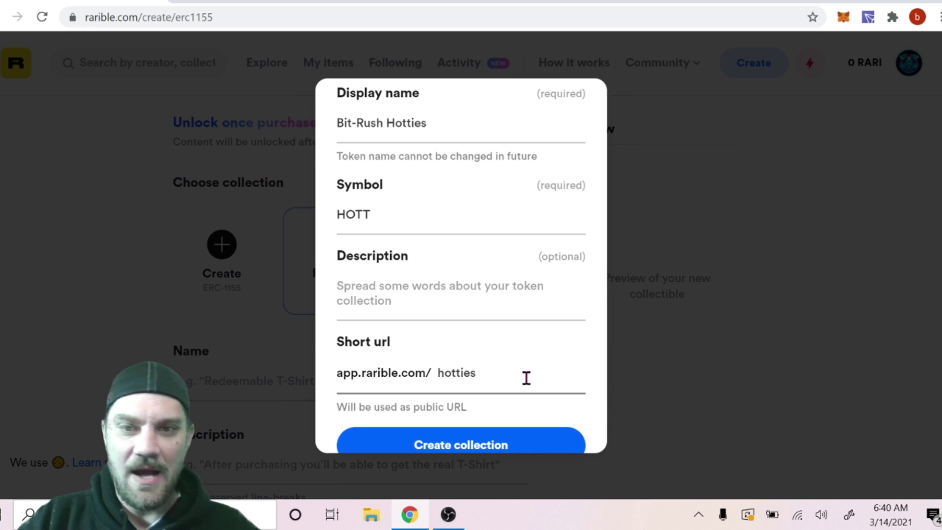
scroll(530, 347, "down", 1)
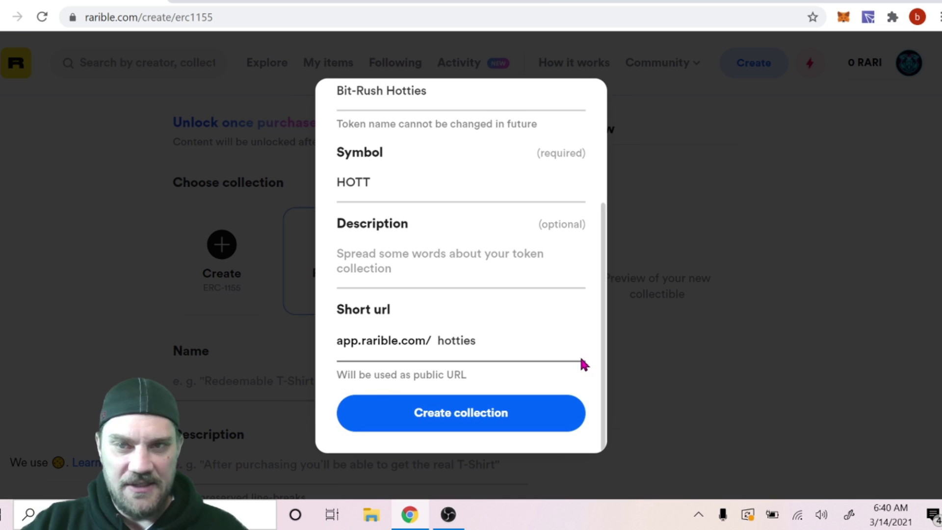
- Enter the collection description "A collection of Hotties minted by Bit-Rush Crypto to commemorate various occasions." and review the completed form
scroll(564, 343, "up", 1)
left_click(447, 280)
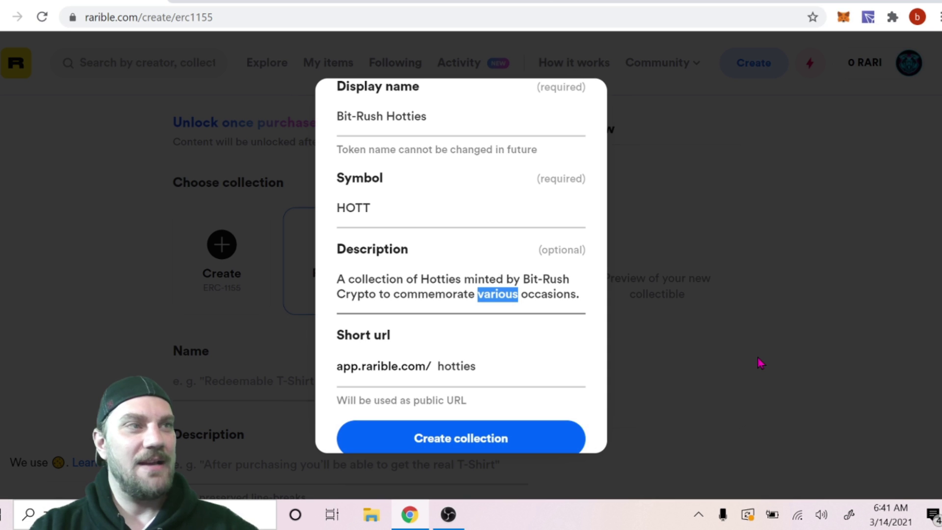
scroll(511, 363, "up", 3)
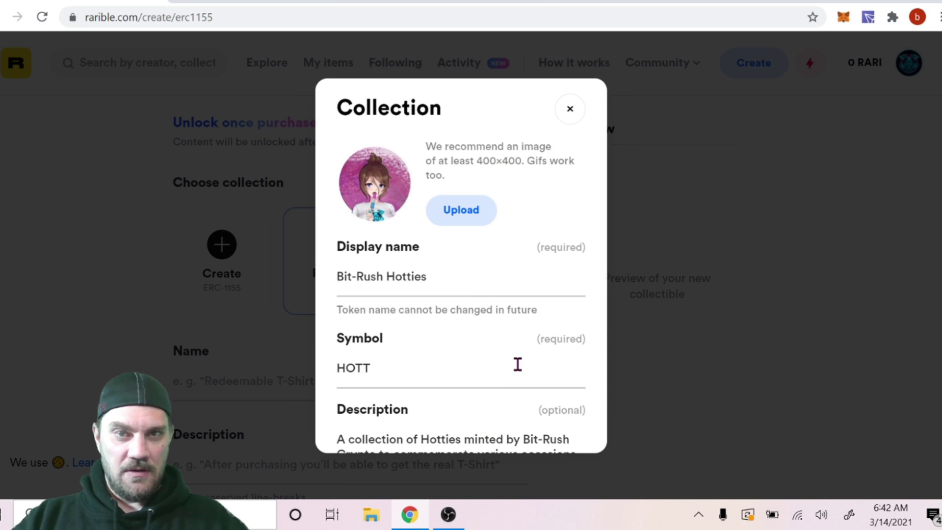
scroll(521, 373, "down", 2)
scroll(521, 373, "down", 3)
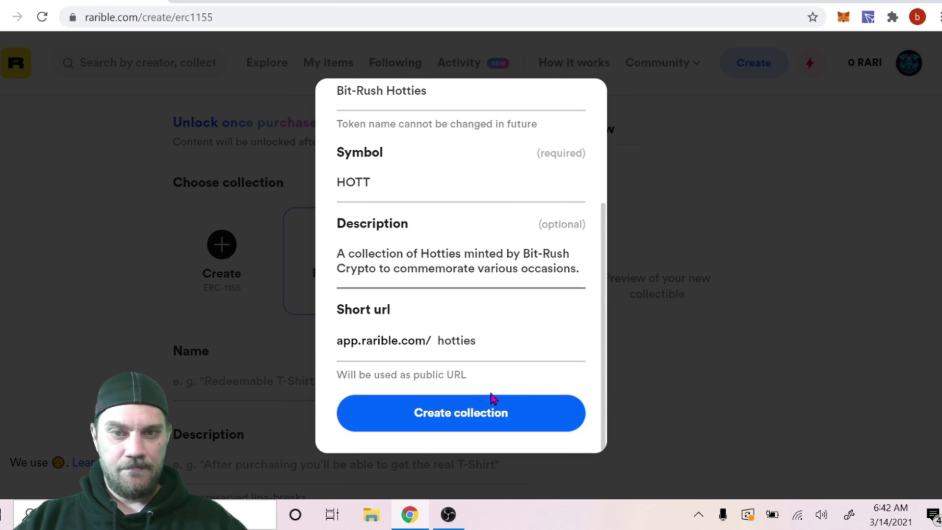
- Submit the completed form to create the Bit-Rush Hotties collection
left_click(470, 417)
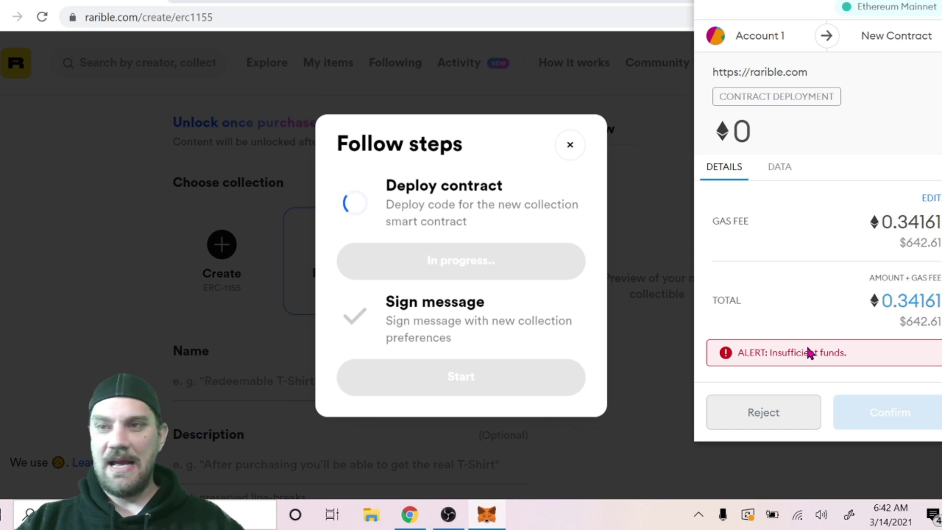
- Try to lower the contract deployment's gas fee by choosing the Slow speed and reducing the custom gas price
left_click(931, 198)
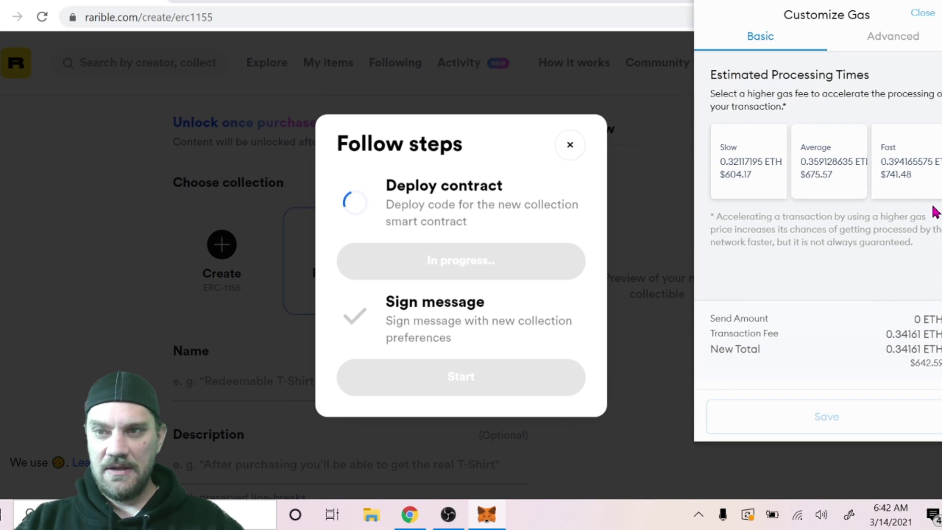
left_click(736, 179)
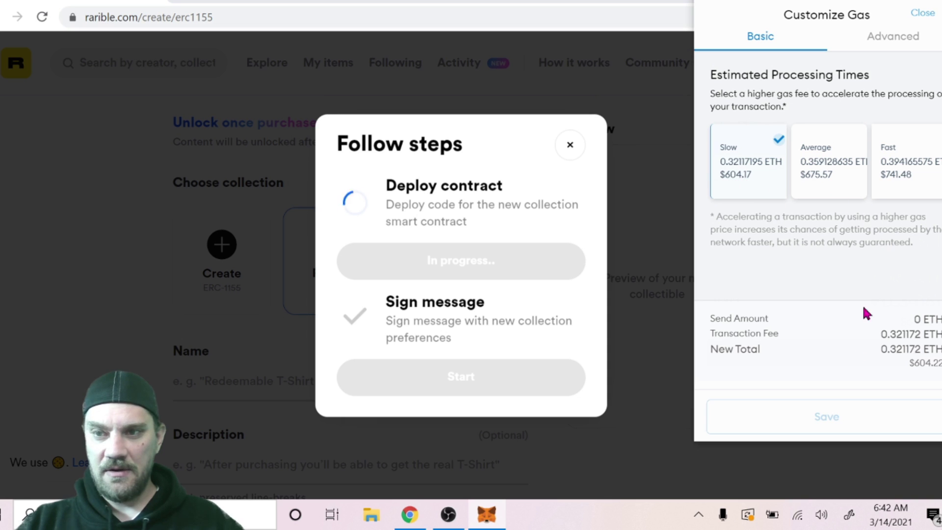
left_click(891, 44)
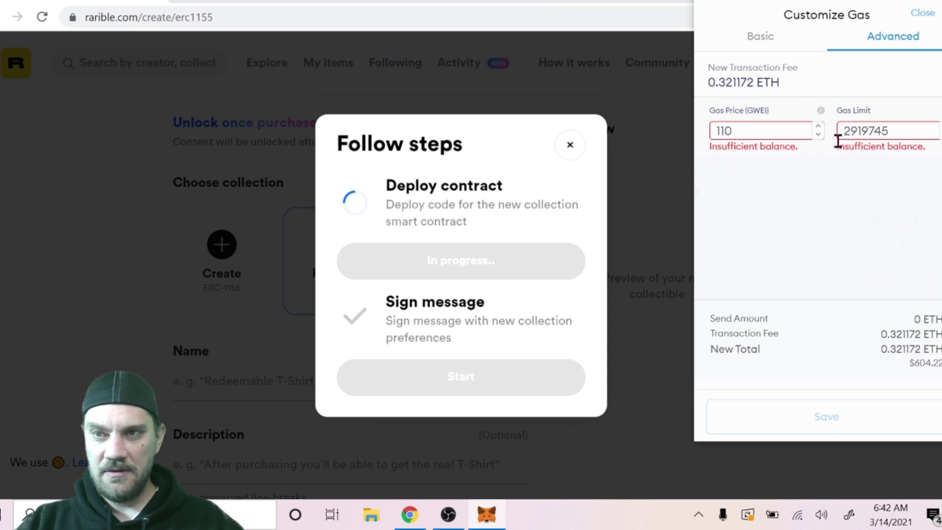
left_click(818, 134)
left_click(818, 135)
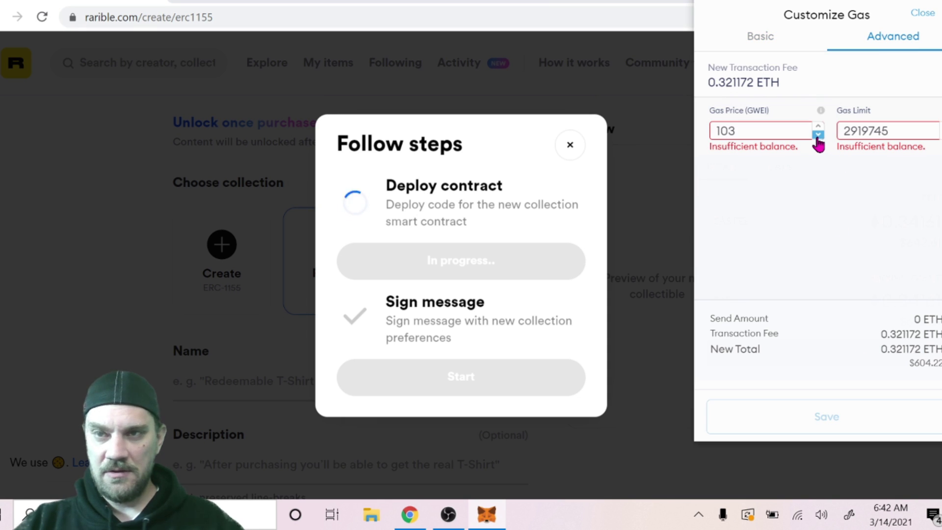
left_click(817, 134)
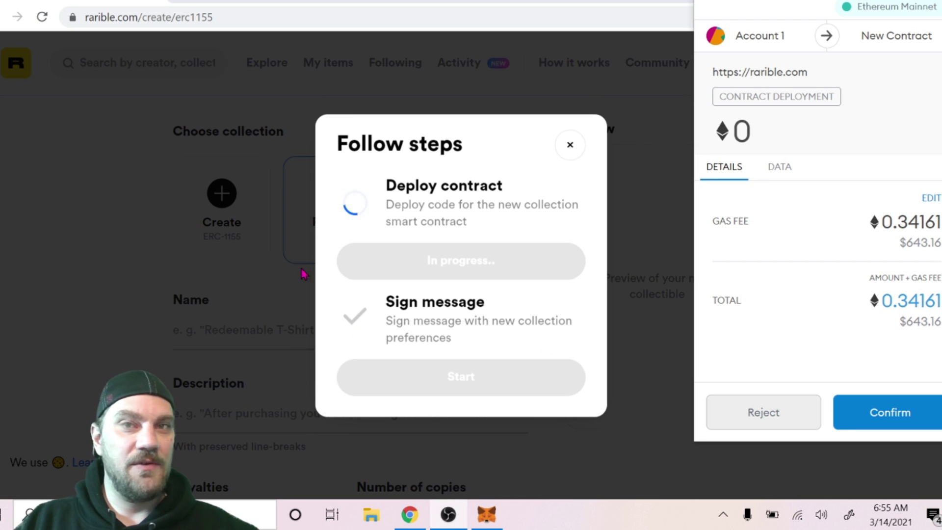
- Confirm the collection's contract deployment in MetaMask and sign the message with the new collection preferences
left_click_drag(794, 2, 764, 2)
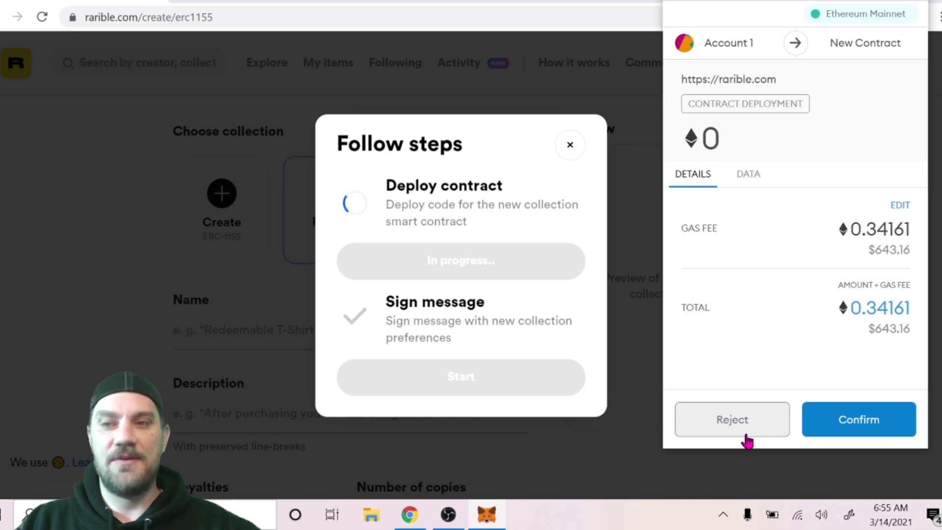
left_click(870, 428)
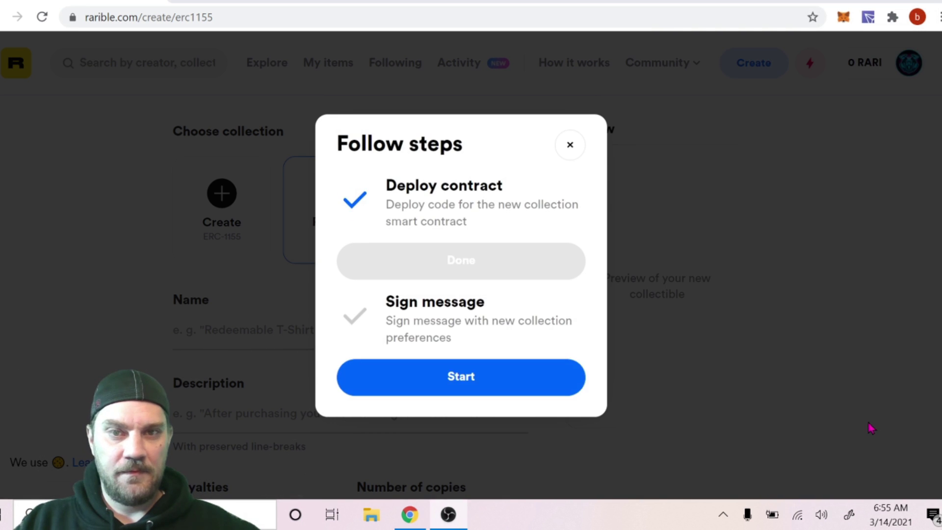
left_click(461, 390)
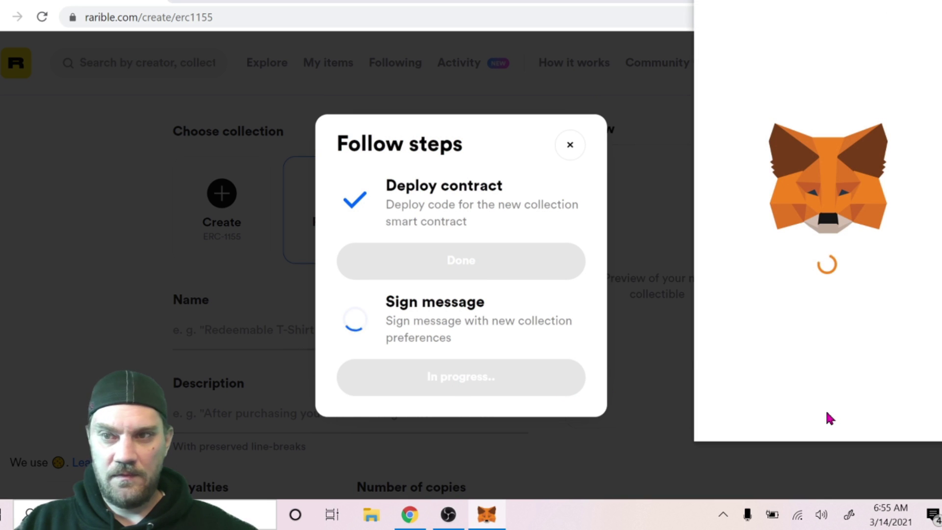
left_click(907, 408)
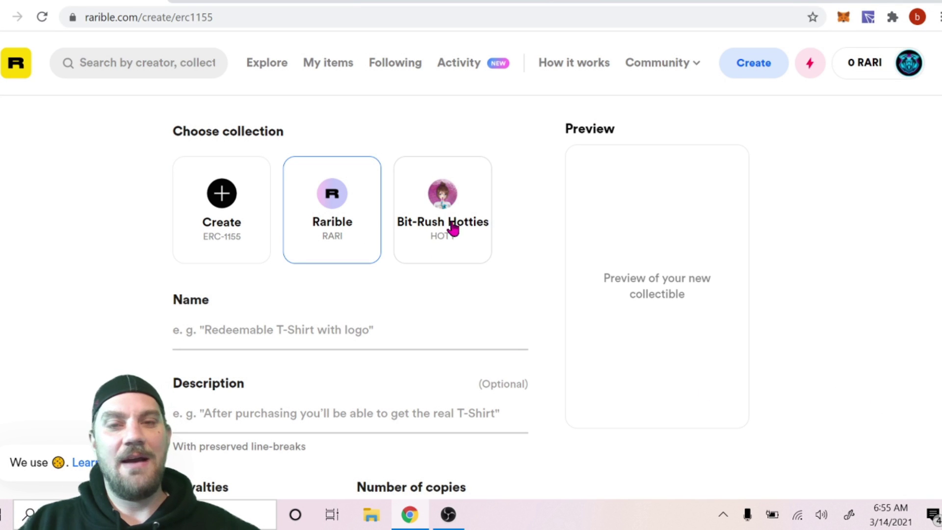
- Choose the Rarible collection for the new collectible and name the item Concept
left_click(432, 237)
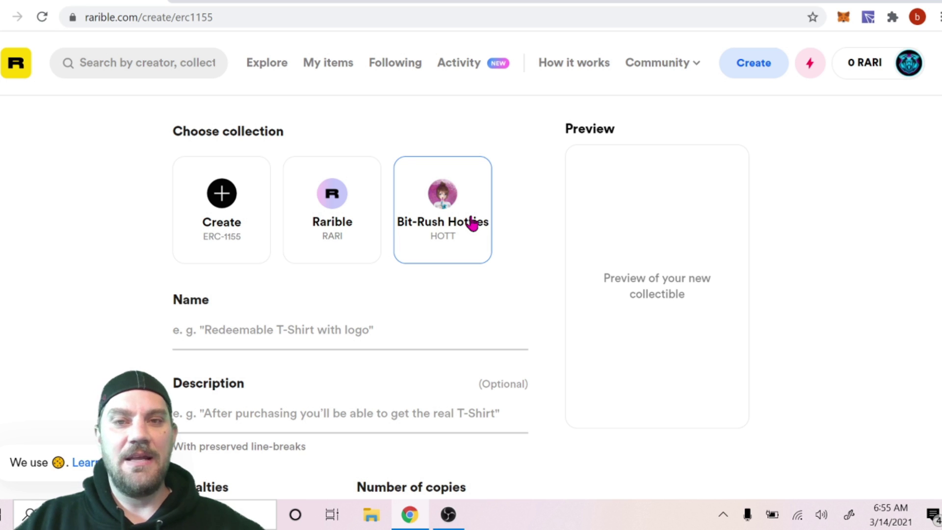
left_click(330, 216)
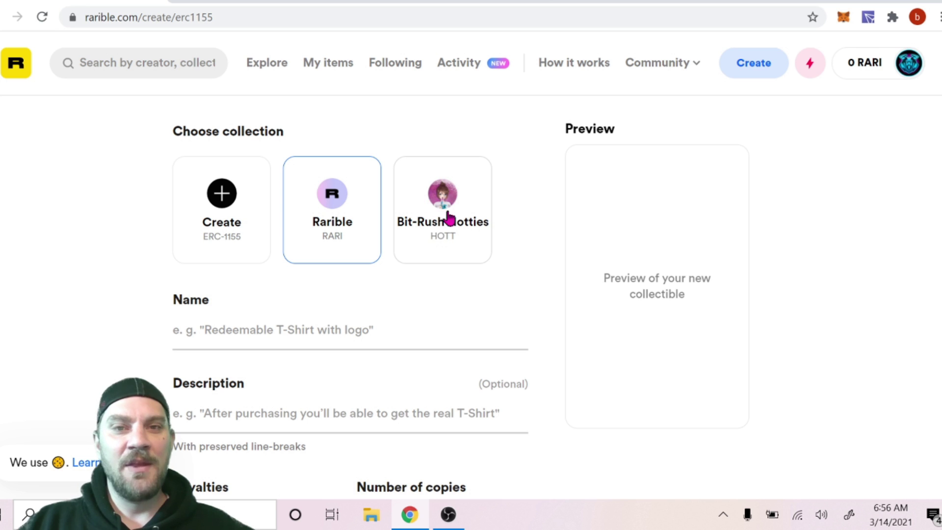
scroll(544, 267, "down", 1)
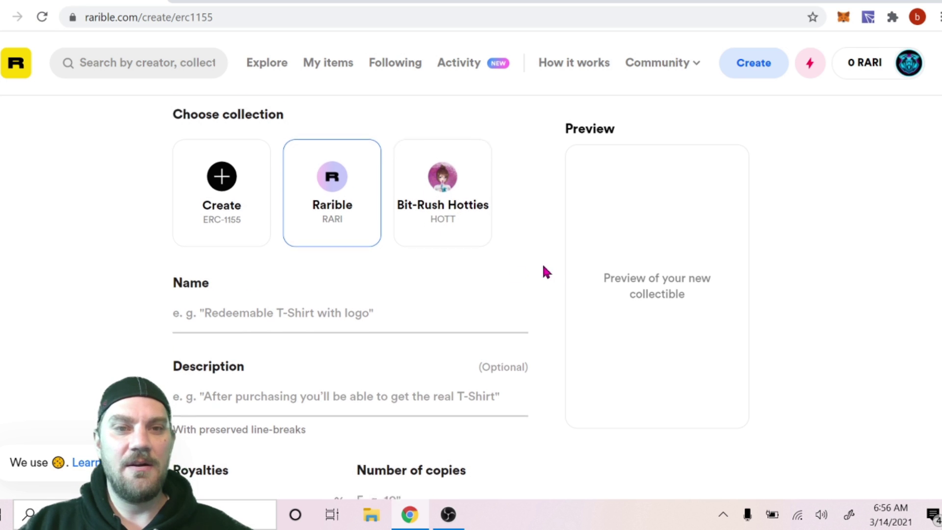
left_click(291, 281)
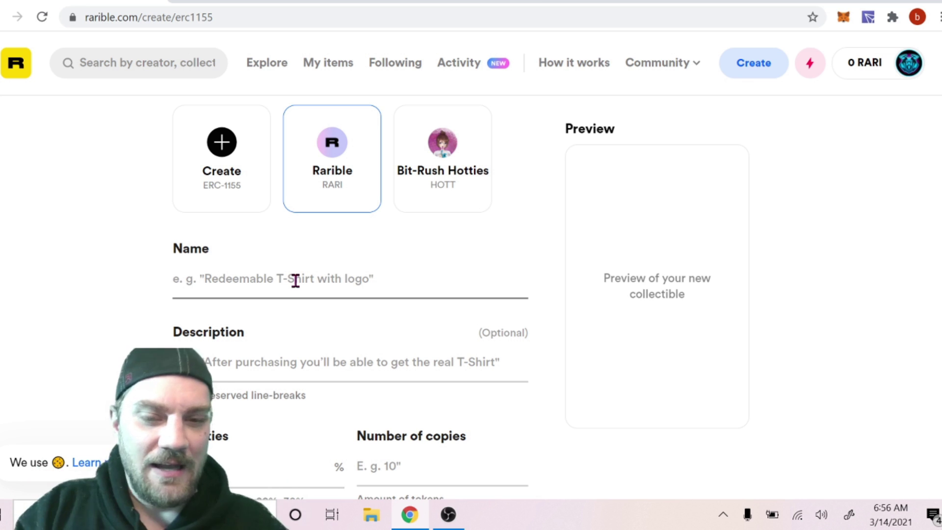
type("Concept")
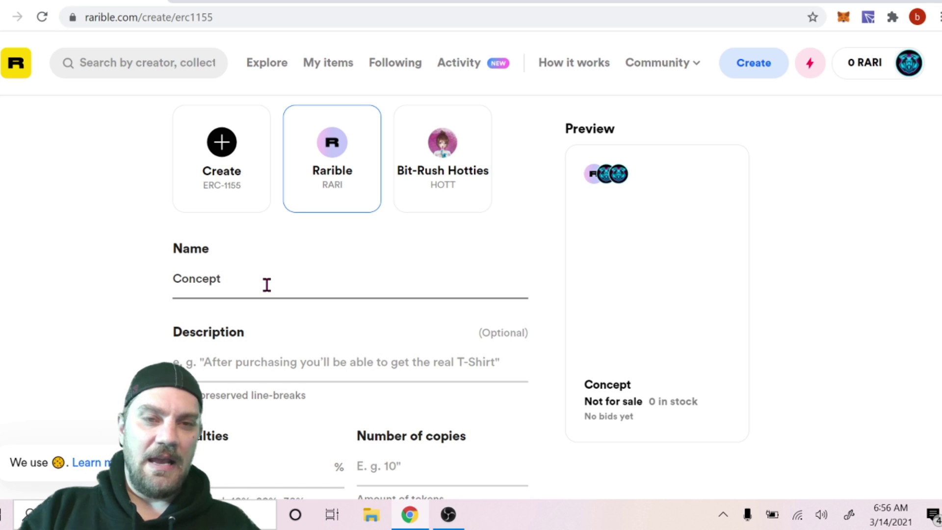
scroll(361, 325, "down", 3)
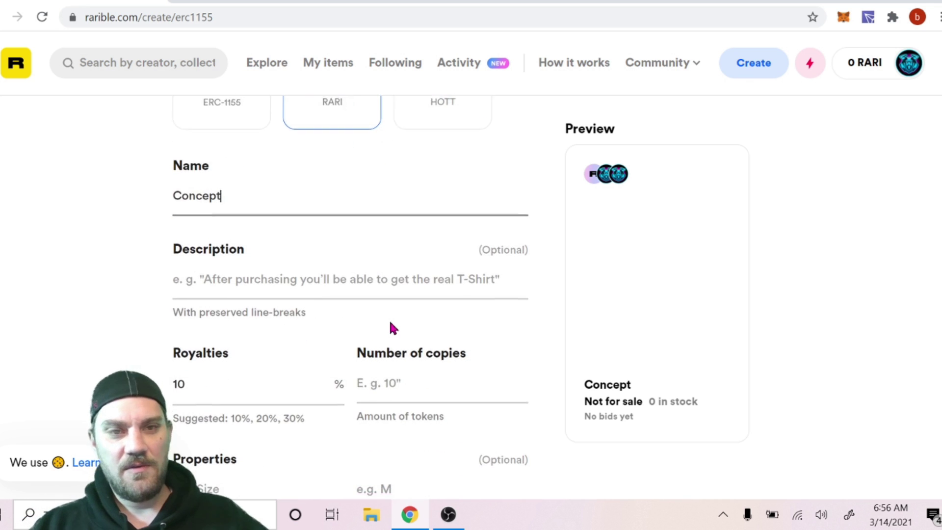
scroll(388, 319, "up", 3)
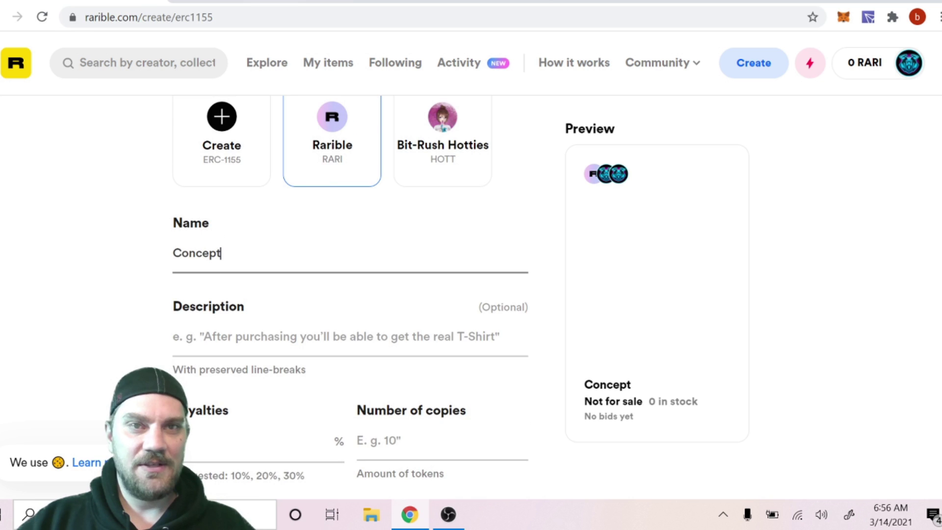
- Open the existing Bit-Rush Hottie "Popsicle" (Deluxe Edition) NFT and examine the properties listed in its details
left_click(418, 89)
left_click(153, 282)
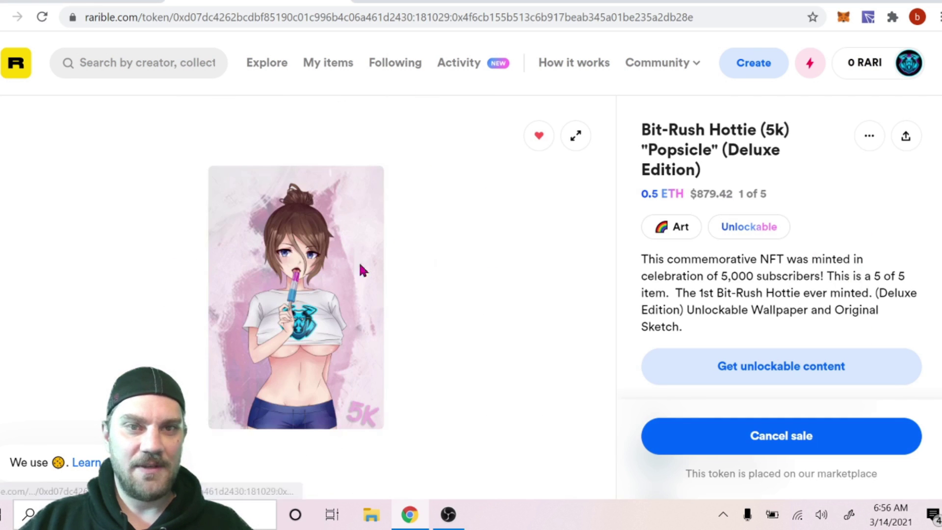
scroll(822, 255, "down", 3)
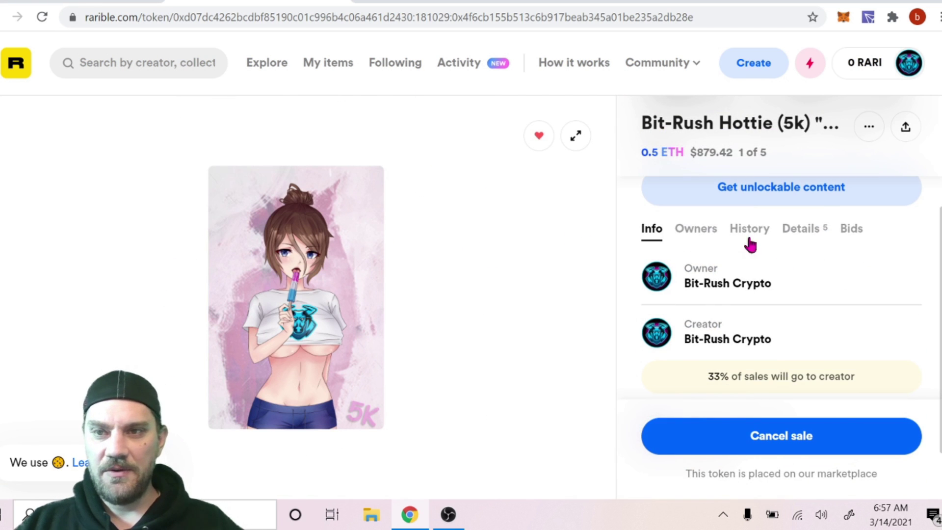
left_click(804, 231)
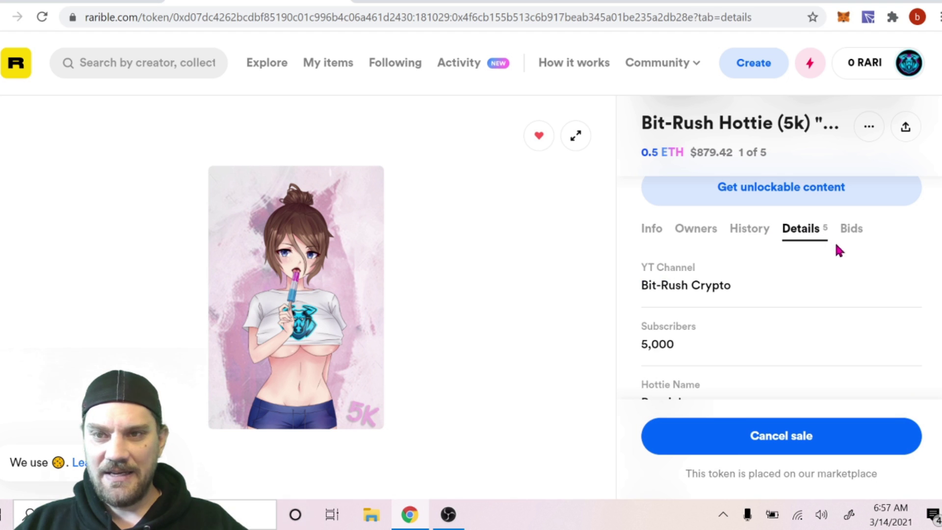
scroll(829, 260, "down", 2)
scroll(763, 263, "down", 2)
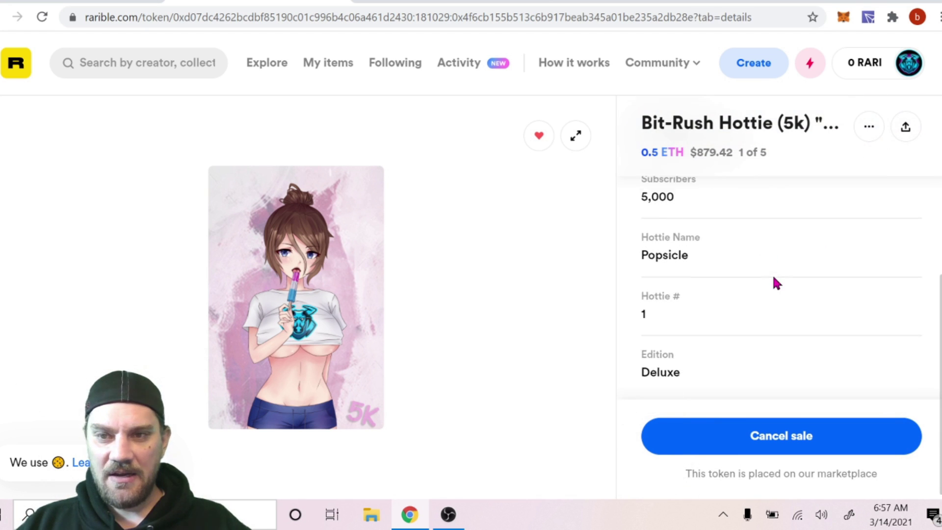
scroll(774, 280, "up", 3)
left_click_drag(647, 268, 700, 274)
left_click(744, 289)
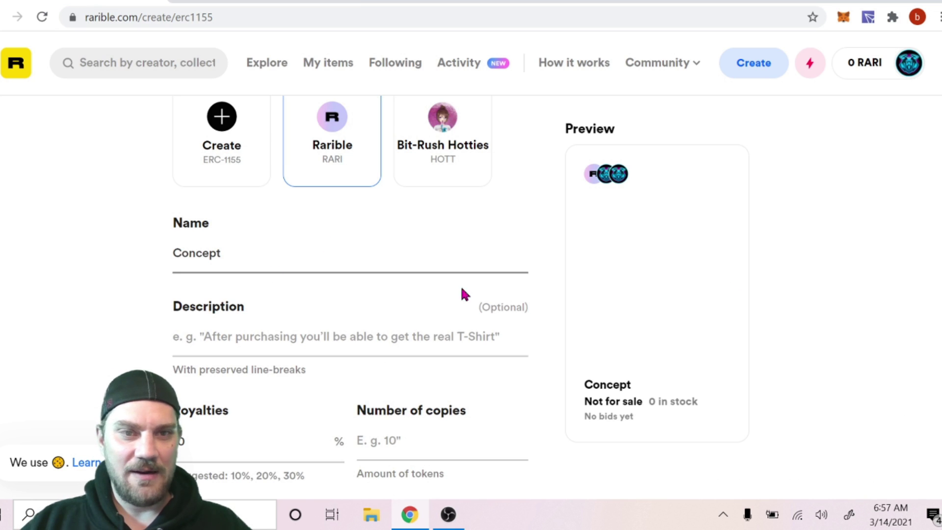
- Copy the YT Channel label from the Popsicle NFT's details and paste it as the new item's first property name
scroll(466, 283, "down", 3)
scroll(473, 285, "down", 5)
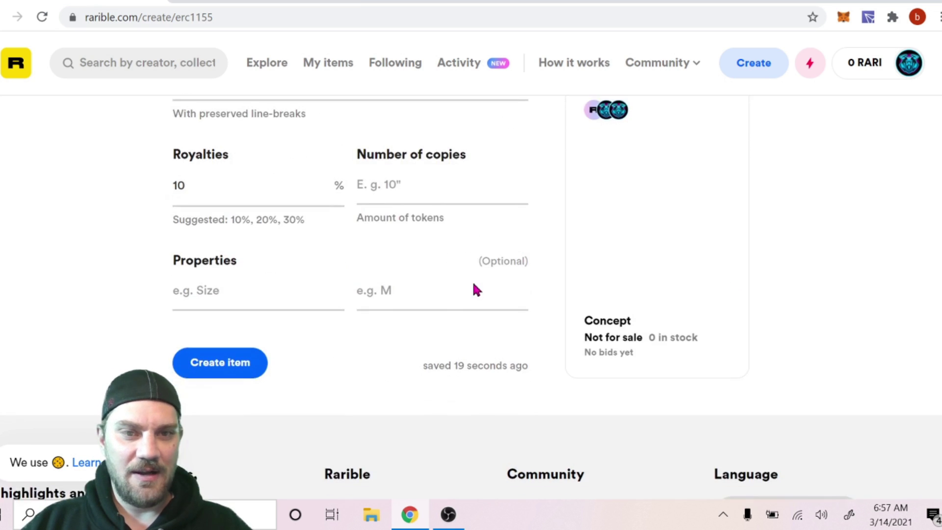
scroll(470, 282, "up", 4)
left_click(217, 316)
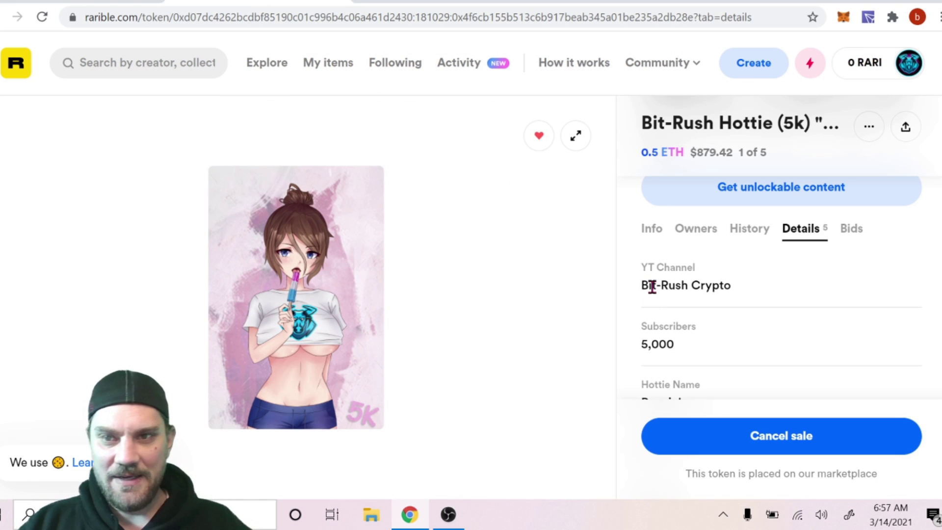
left_click_drag(641, 267, 696, 271)
key("ctrl+c")
right_click(696, 271)
left_click(697, 276)
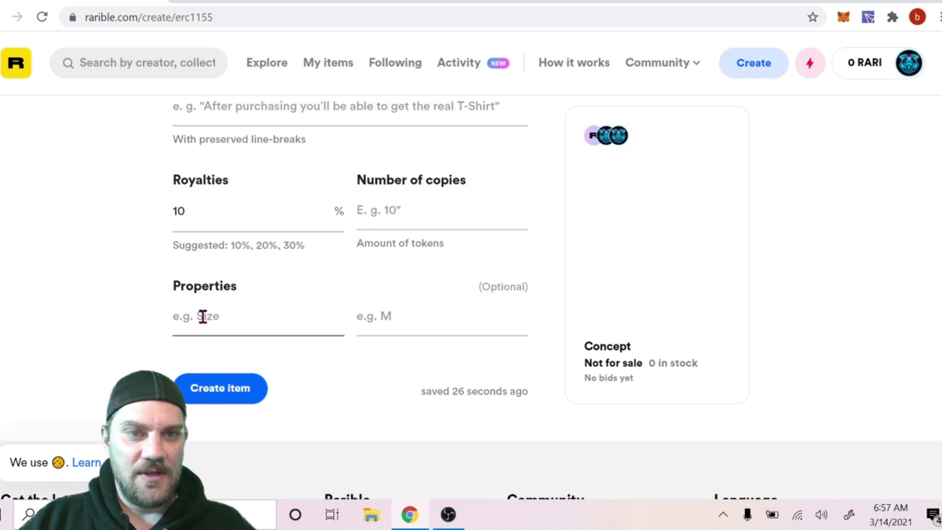
right_click(202, 316)
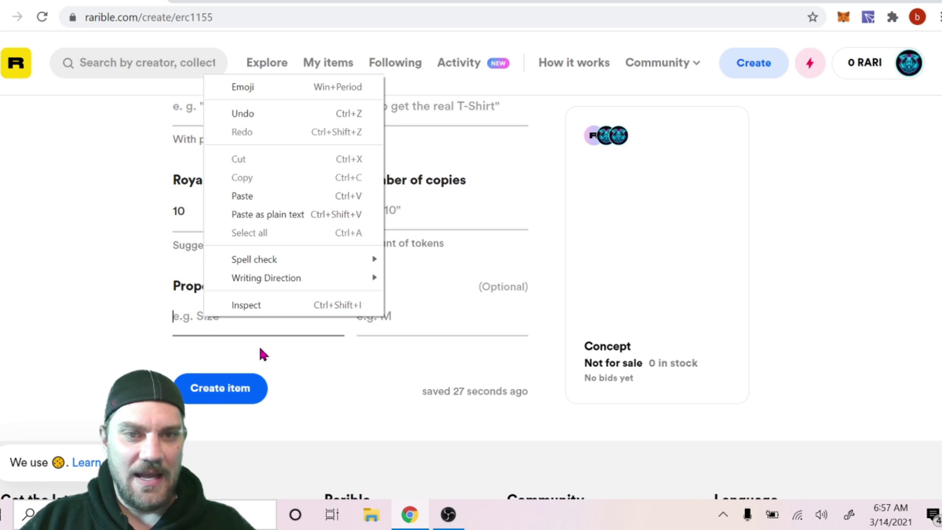
left_click(256, 199)
left_click(390, 310)
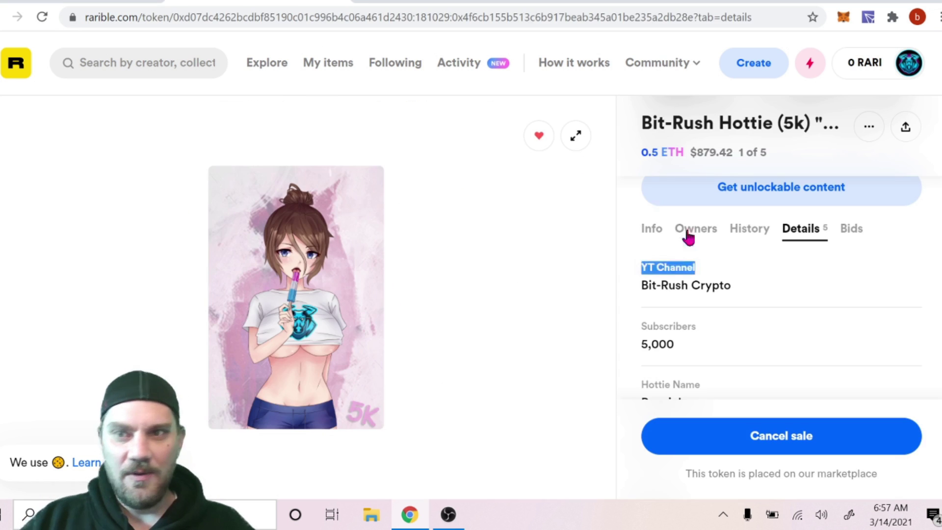
- Copy Bit-Rush Crypto from the Popsicle NFT's details and paste it as the value of the YT Channel property
left_click(732, 294)
left_click_drag(732, 295, 635, 290)
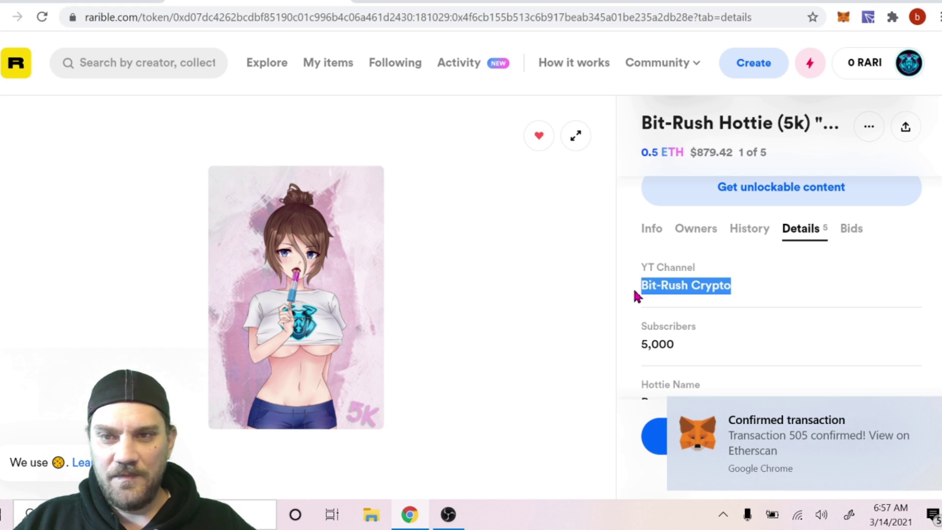
right_click(670, 297)
left_click(680, 306)
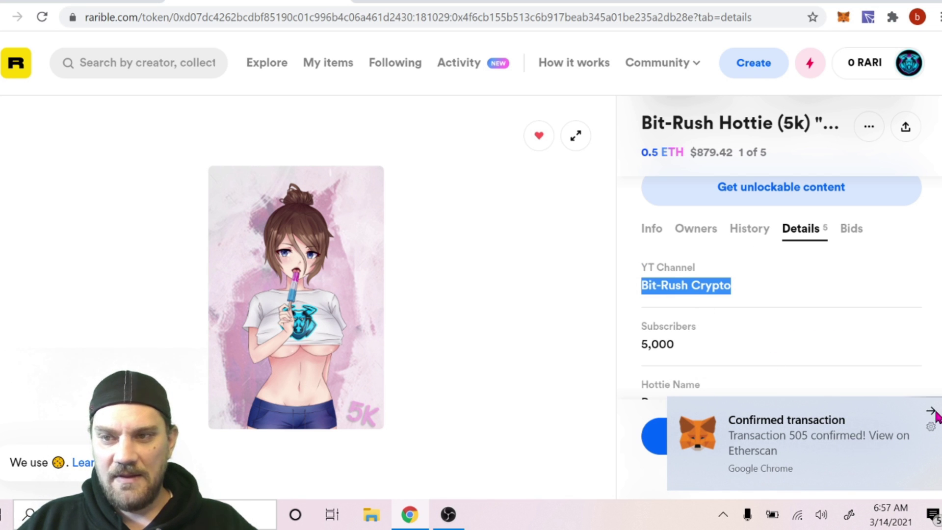
key("alt+Tab")
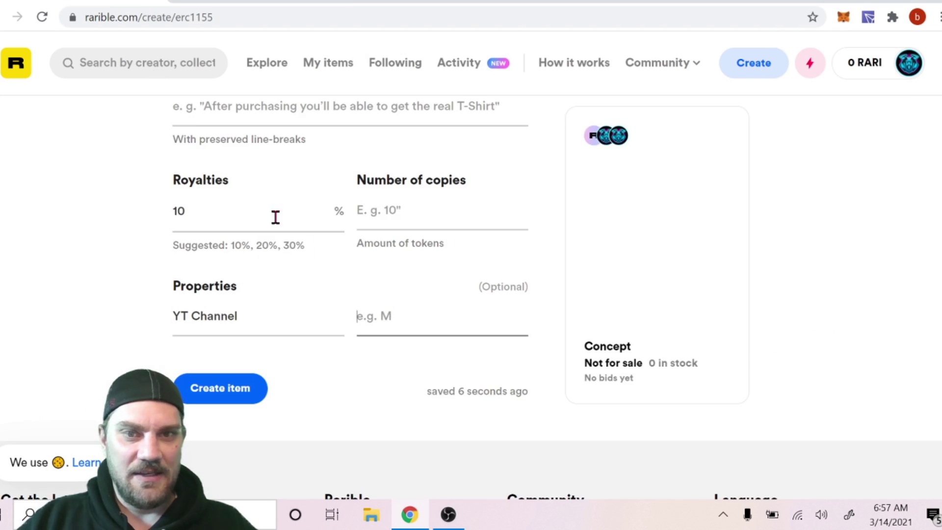
right_click(391, 320)
left_click(435, 194)
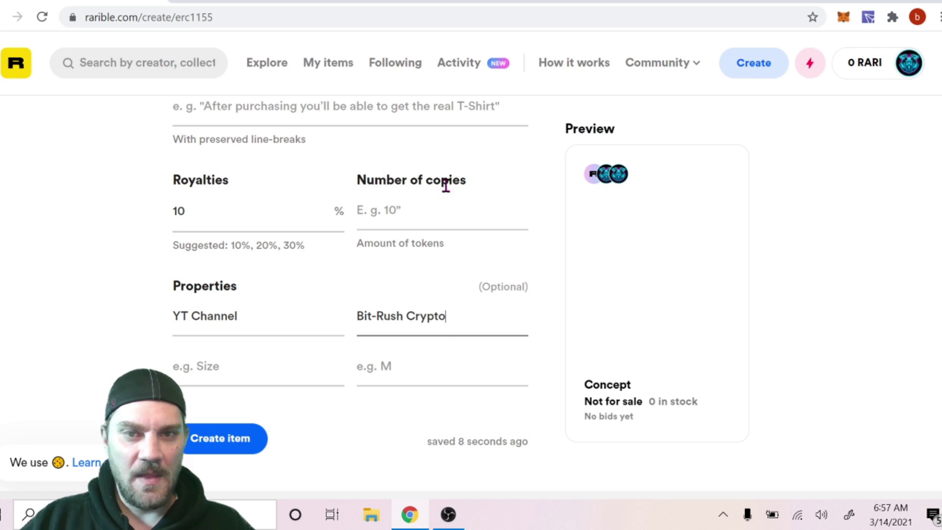
- Check the Popsicle NFT's Subscribers property for reference and name the new item's second property Occasion
key("alt+Tab")
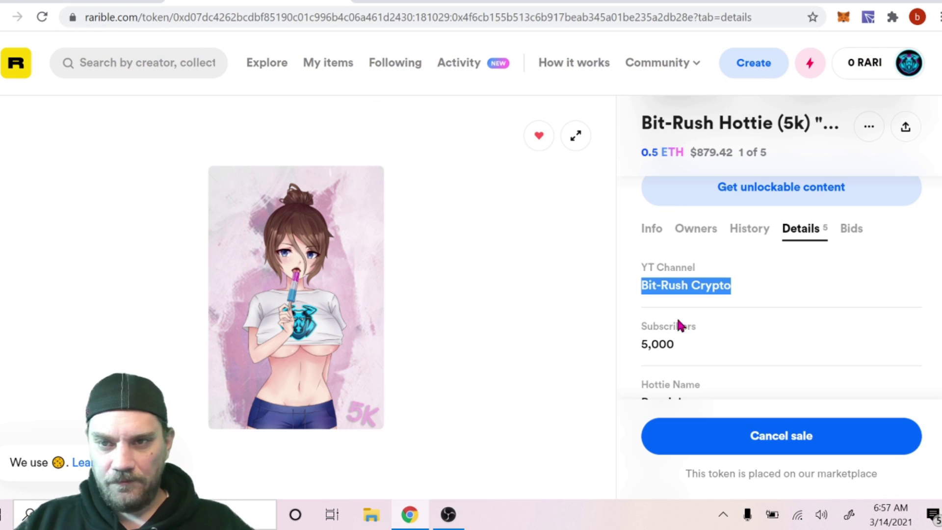
scroll(711, 320, "down", 1)
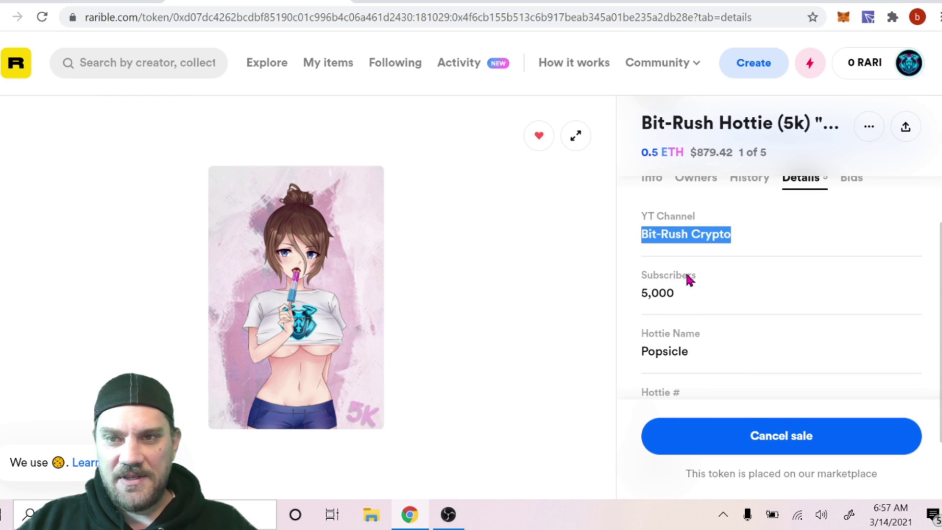
left_click_drag(643, 276, 683, 275)
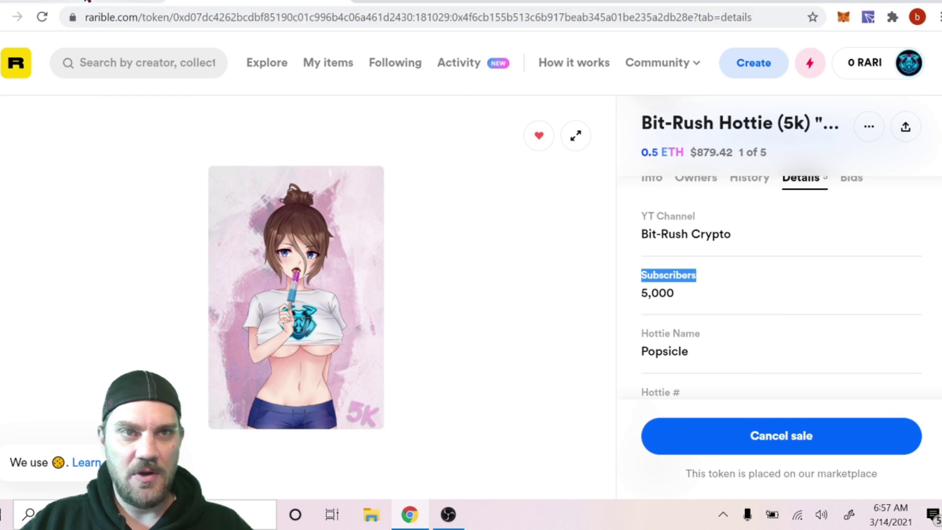
left_click(84, 4)
left_click(200, 368)
type("Location")
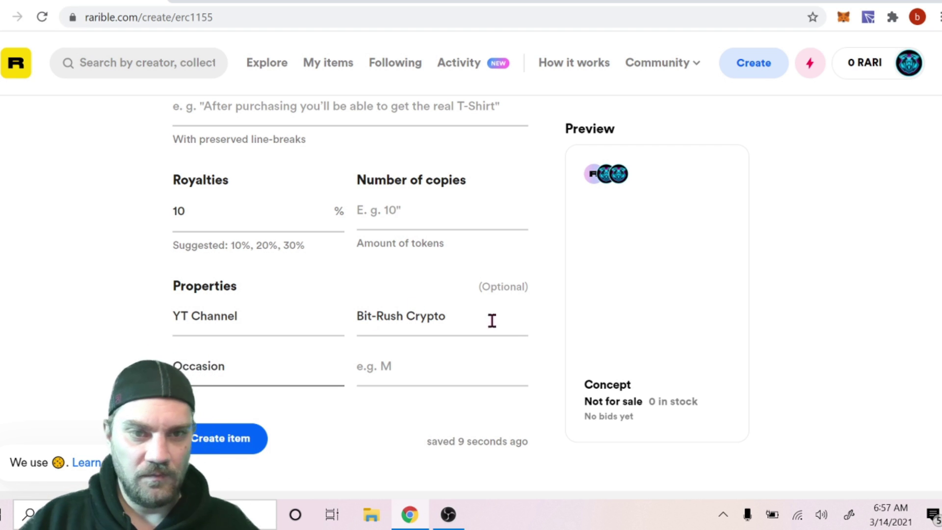
- Copy the Hottie Name label from the Popsicle NFT's details
scroll(530, 347, "up", 2)
scroll(498, 349, "down", 2)
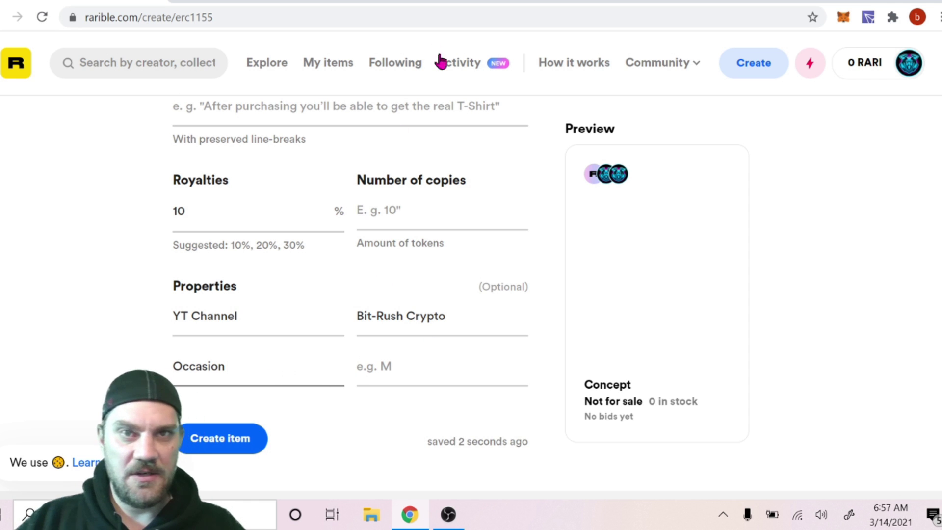
key("ctrl+Tab")
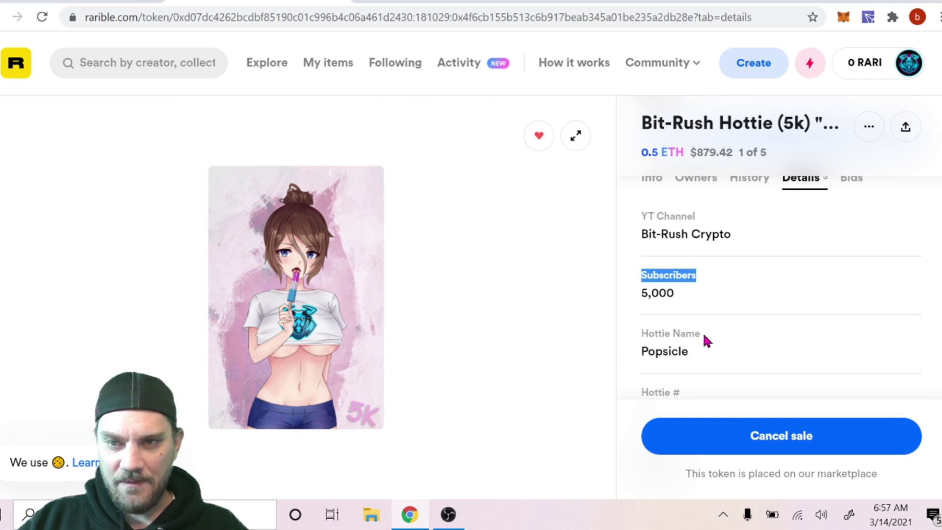
left_click_drag(703, 335, 640, 329)
right_click(667, 334)
left_click(734, 343)
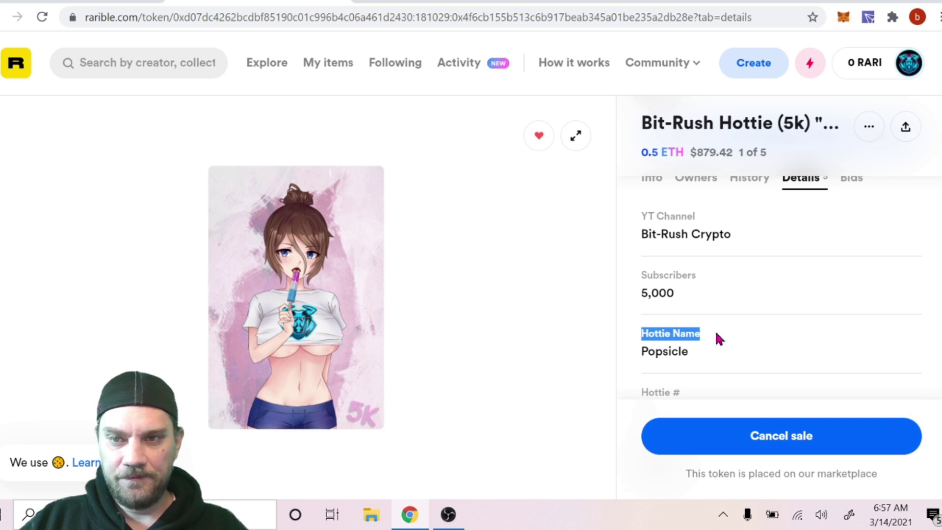
- Set the value of the new item's Occasion property to Collection
key("ctrl+Tab")
scroll(357, 381, "down", 2)
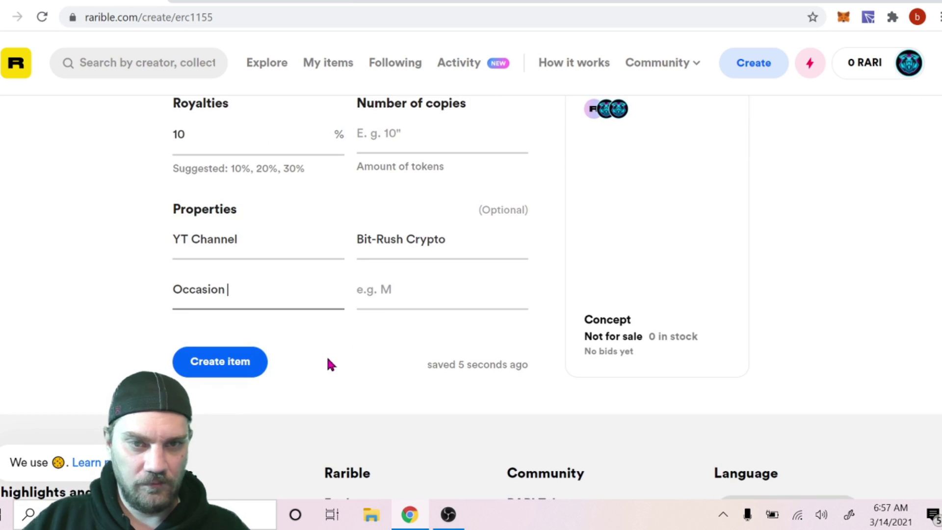
left_click(388, 291)
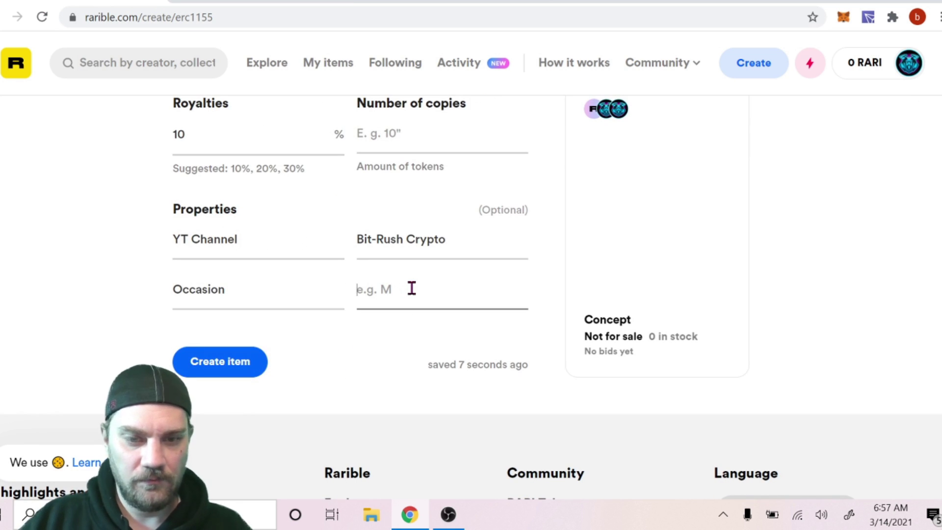
type("Collection")
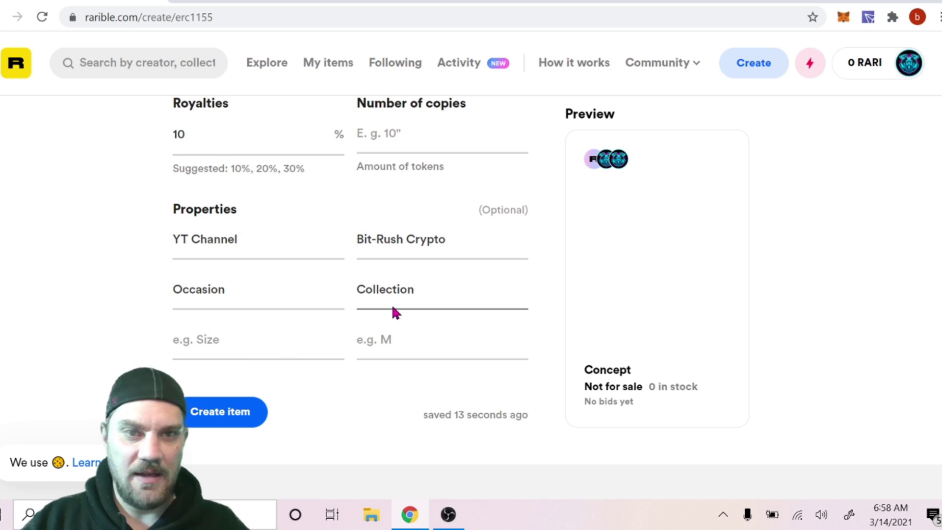
- Paste the copied Hottie Name label as the new item's third property name
left_click(230, 343)
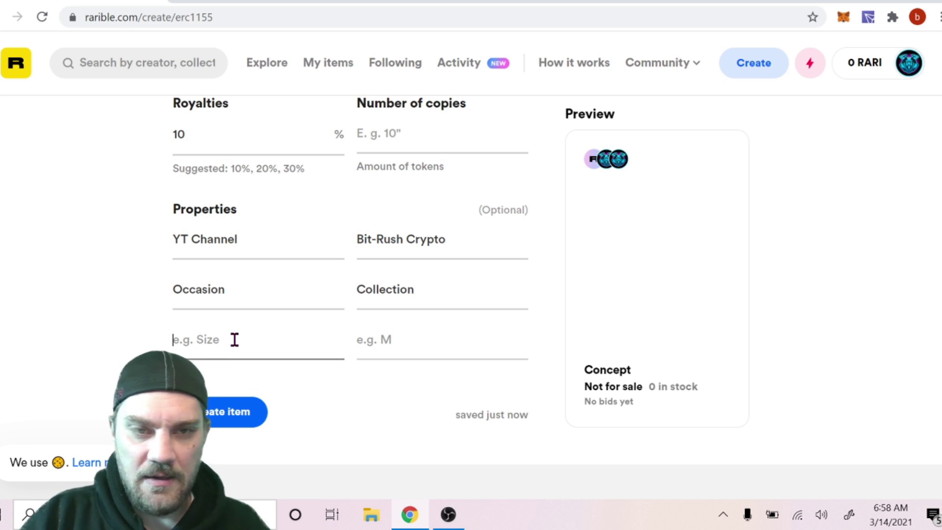
right_click(234, 339)
left_click(290, 219)
- Check the Popsicle NFT's remaining details for reference and set the new item's Hottie Name value to Concept Art
left_click(398, 343)
left_click(441, 2)
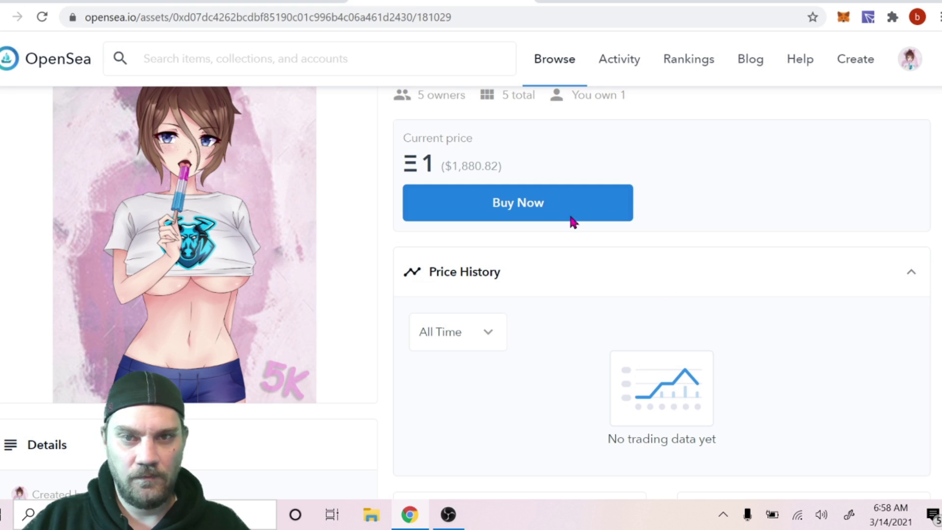
left_click(127, 4)
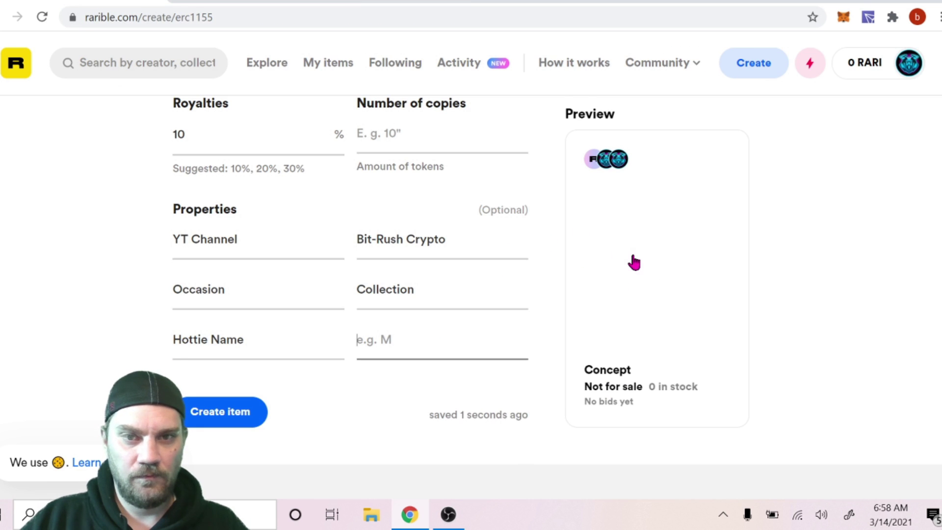
scroll(631, 260, "up", 2)
left_click(273, 3)
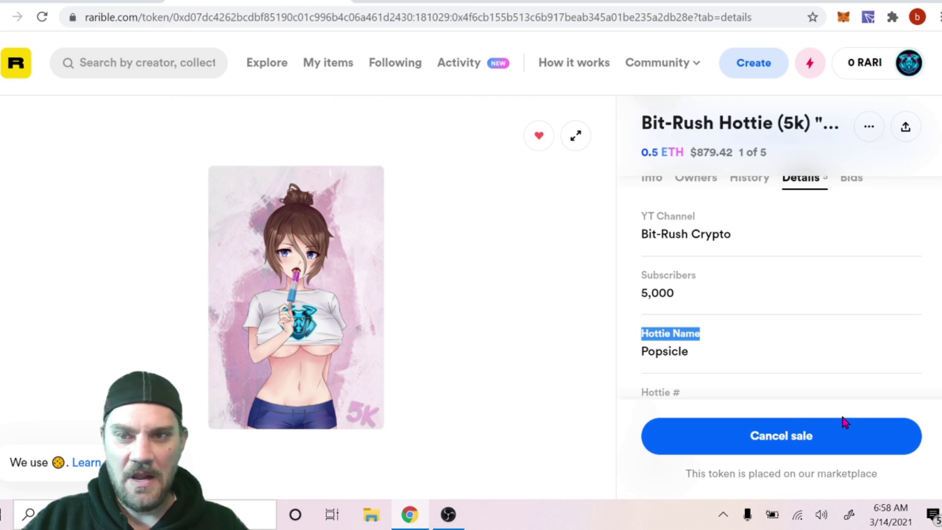
scroll(705, 322, "down", 2)
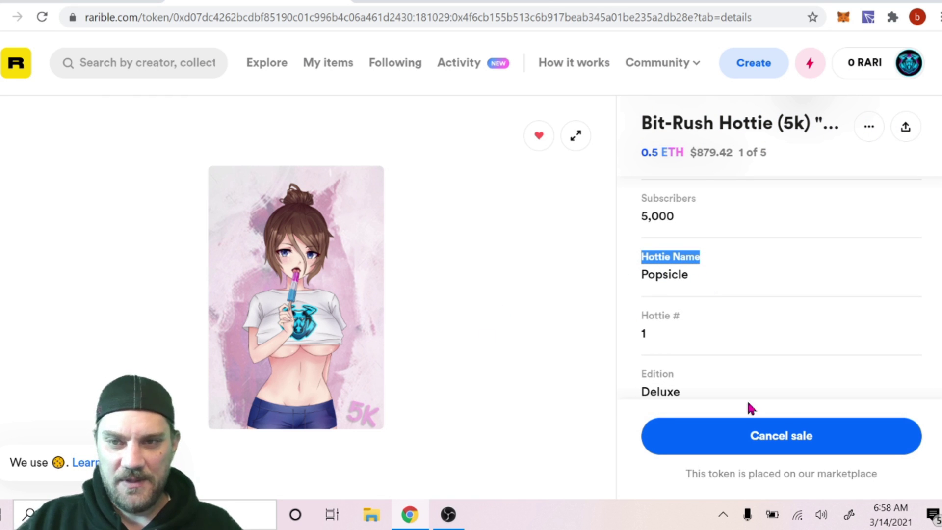
scroll(732, 349, "down", 1)
left_click(273, 2)
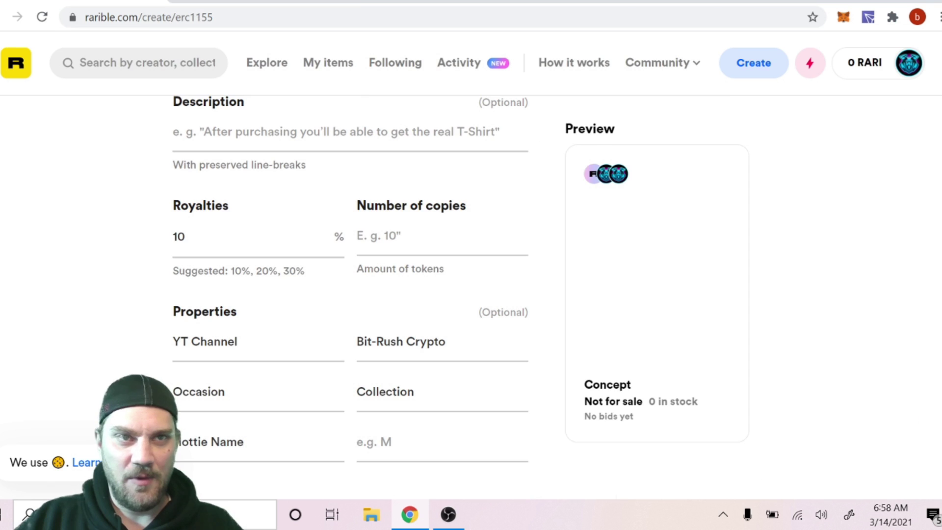
left_click(385, 447)
type("Co")
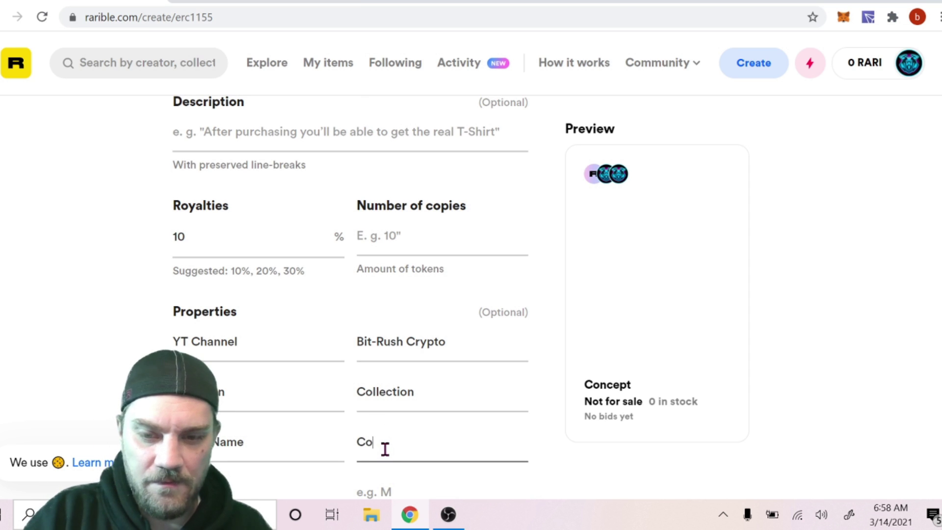
type("ncept Art")
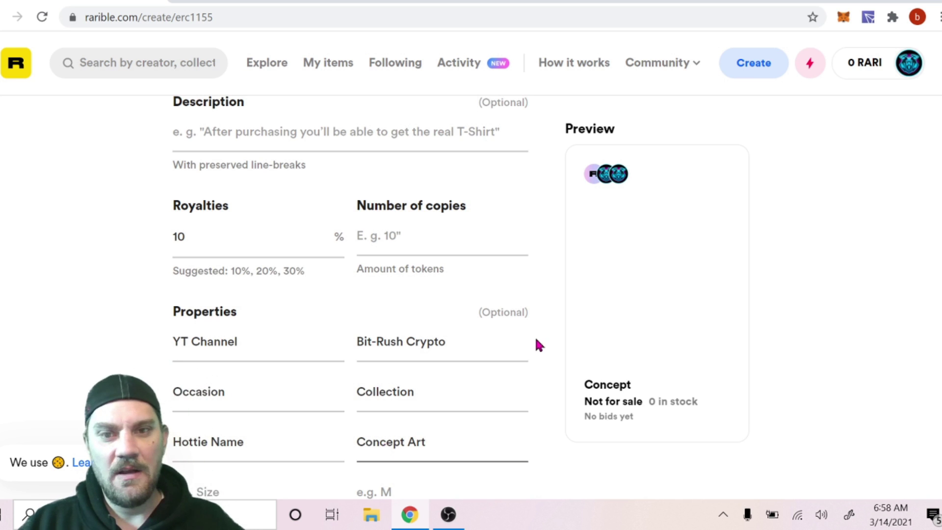
- Copy the Hottie # label from the Popsicle NFT's details and paste it as the new item's fourth property name
scroll(535, 337, "down", 2)
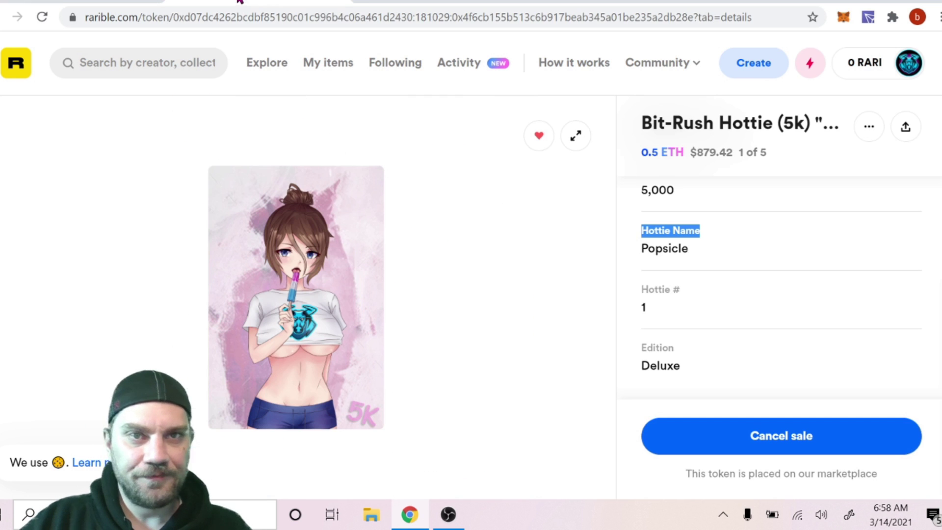
left_click_drag(681, 288, 639, 293)
right_click(662, 294)
left_click(689, 301)
left_click(84, 6)
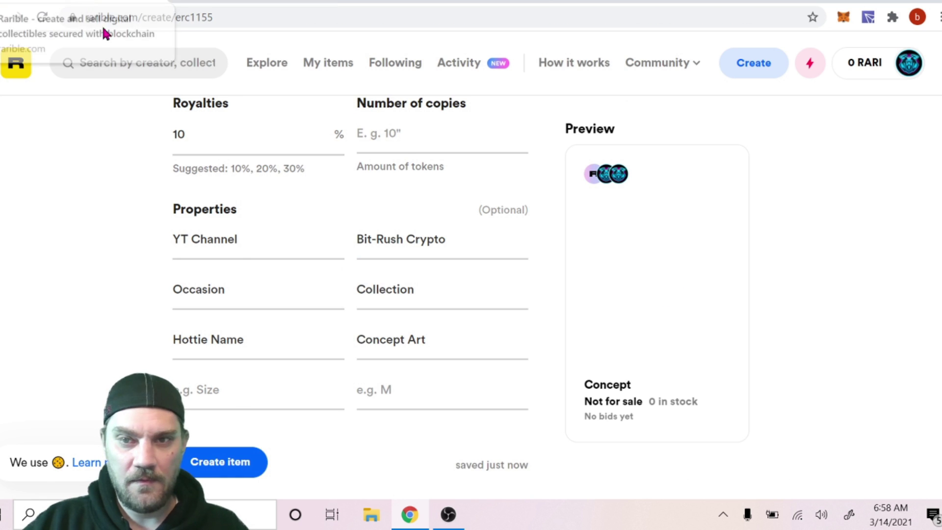
right_click(229, 391)
left_click(275, 272)
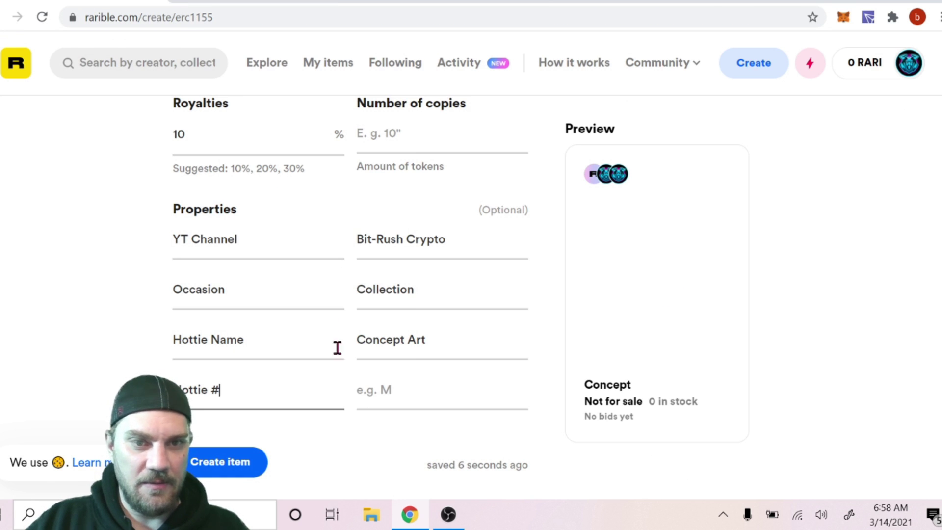
- Set the value of the Hottie # property to 0
left_click(394, 388)
type("0")
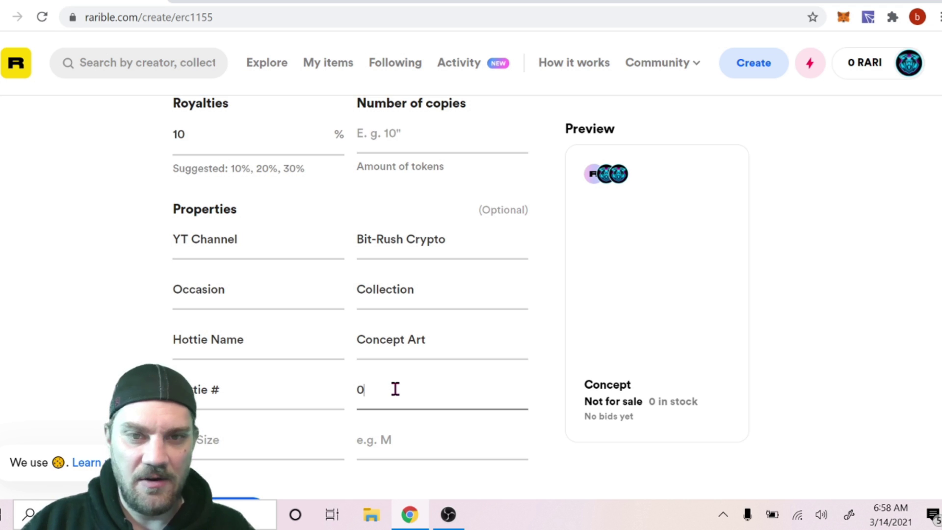
scroll(554, 417, "down", 1)
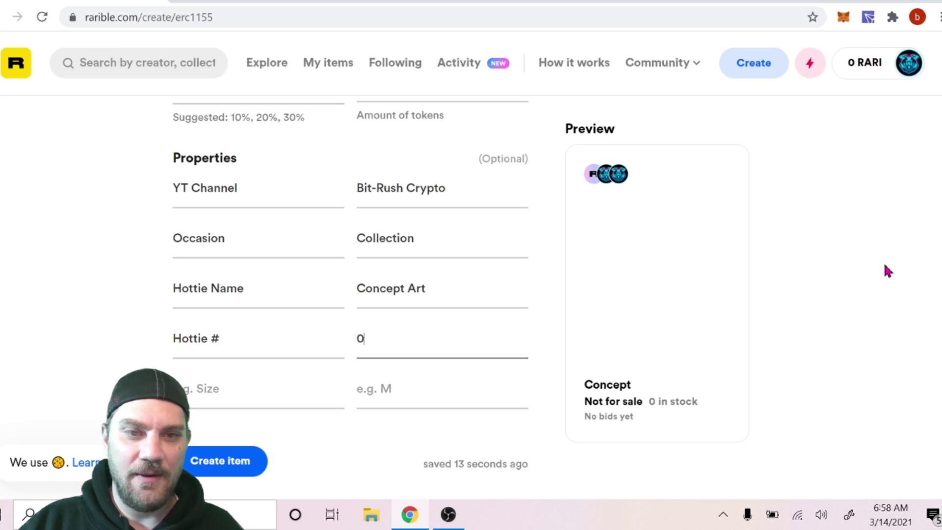
- Copy the Edition label from the Popsicle NFT's details and paste it as the new item's fifth property name
left_click(210, 389)
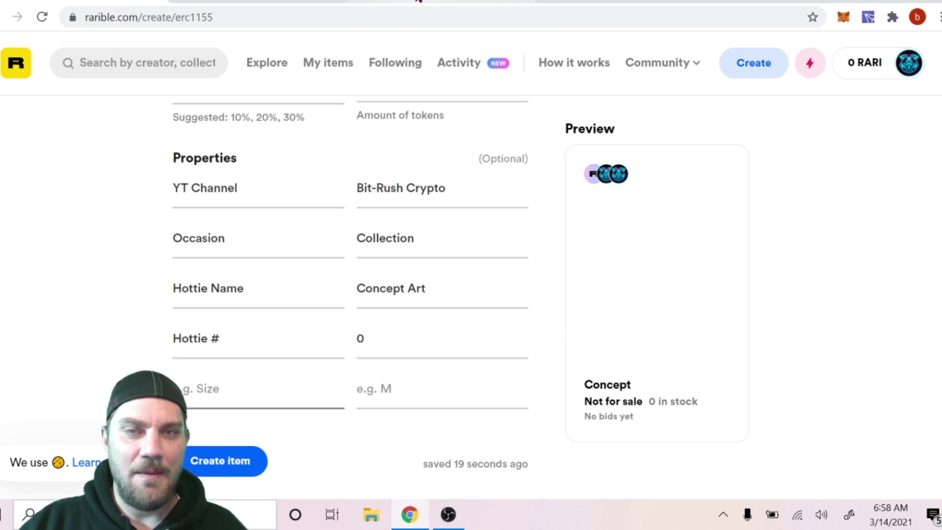
left_click(418, 2)
left_click(255, 2)
left_click_drag(681, 361, 646, 346)
right_click(648, 347)
left_click(705, 360)
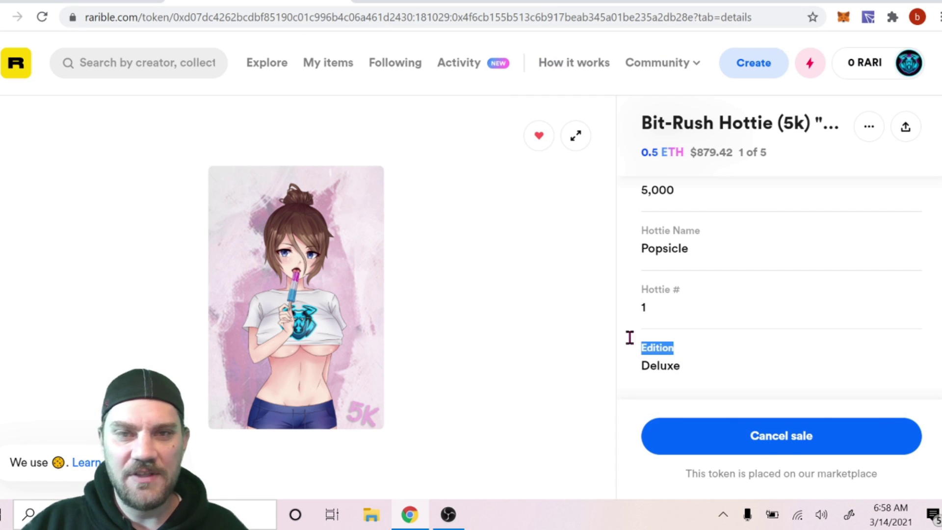
key("ctrl+shift+Tab")
right_click(237, 391)
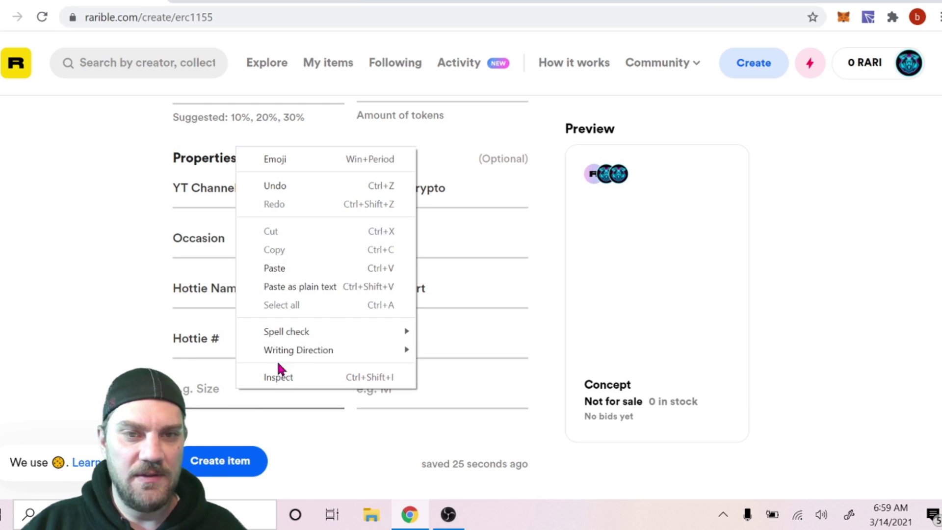
left_click(275, 268)
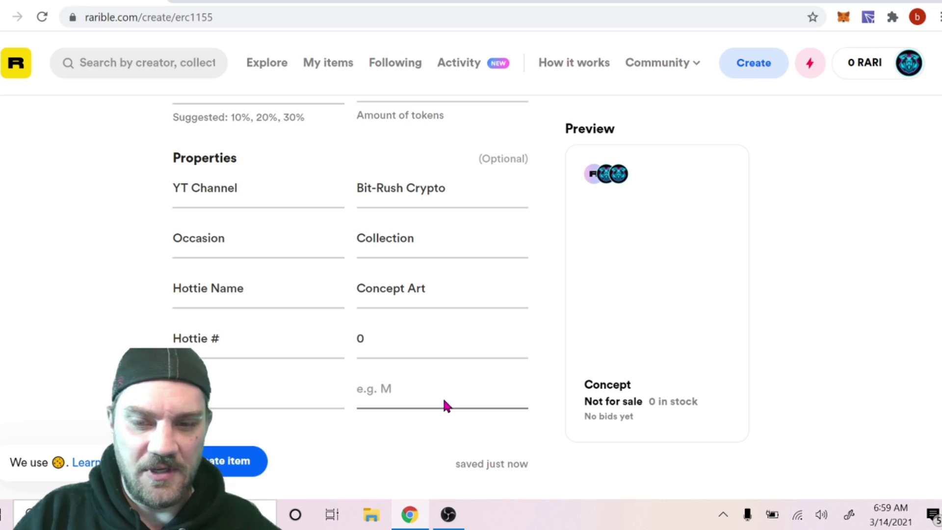
- Set the value of the Edition property to Token Mint
type("Mint")
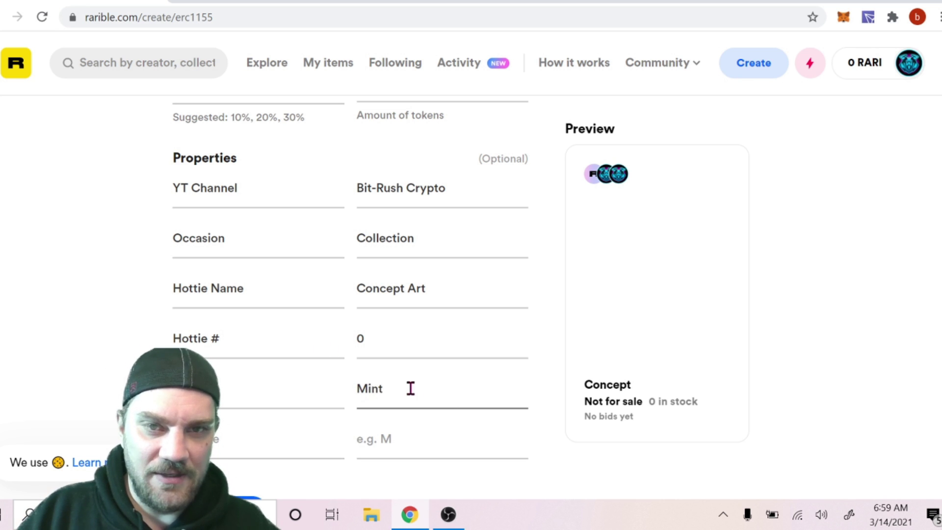
left_click(358, 391)
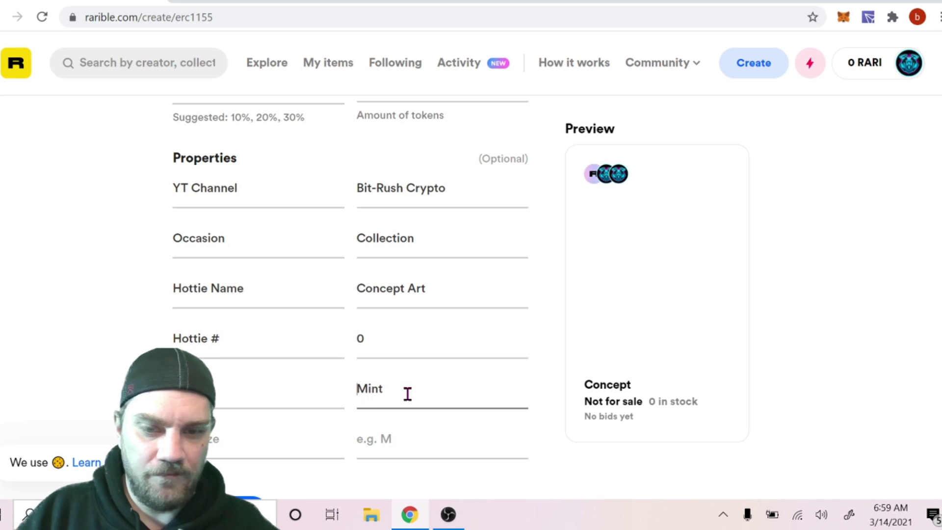
type("Token")
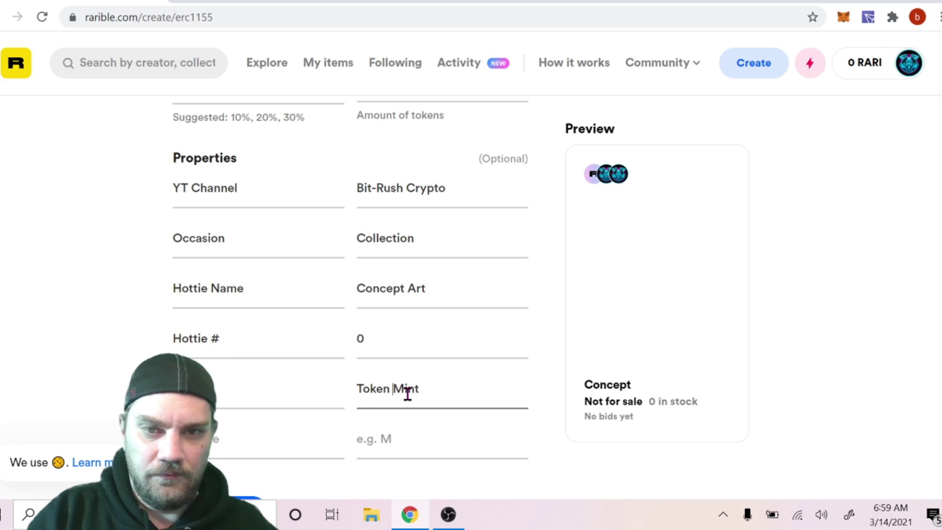
- Set the item's number of copies to 3 and its royalties to 33%
scroll(514, 346, "down", 1)
scroll(513, 336, "up", 6)
scroll(512, 331, "down", 2)
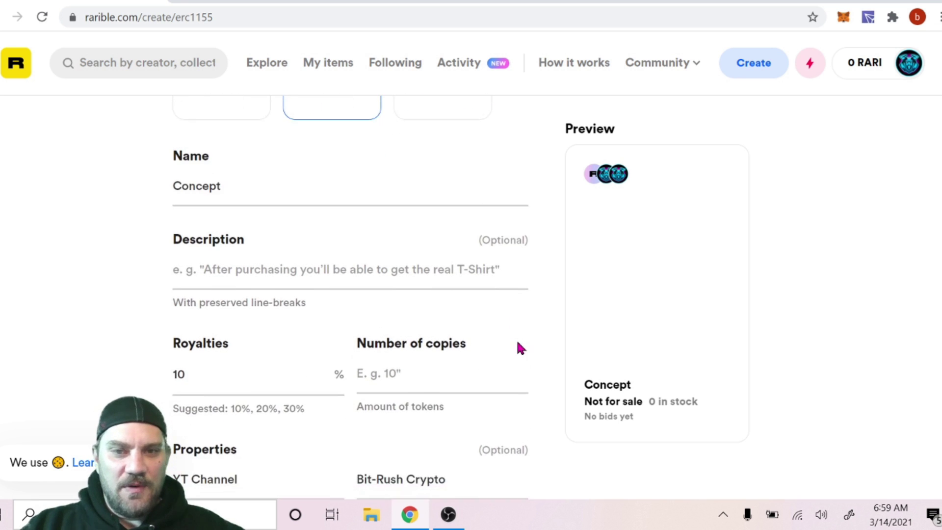
left_click(382, 339)
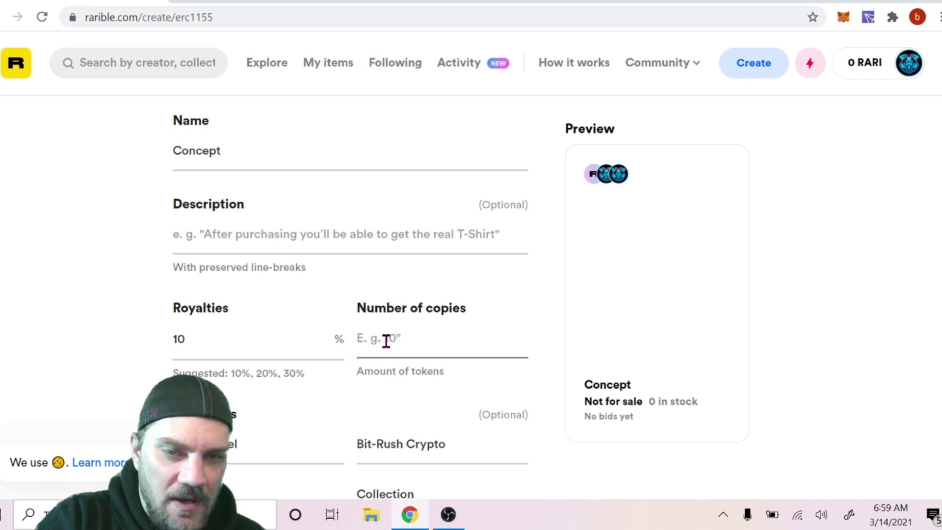
type("3")
left_click_drag(191, 340, 174, 346)
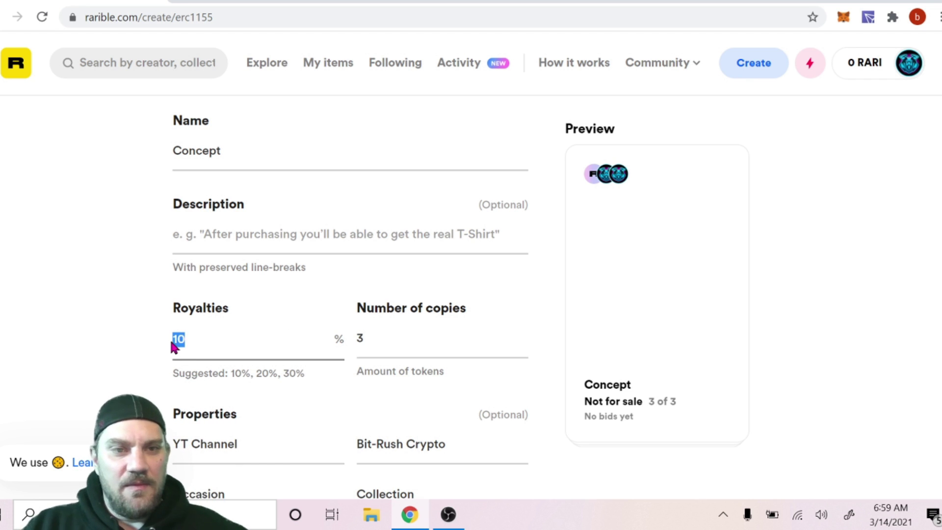
type("33")
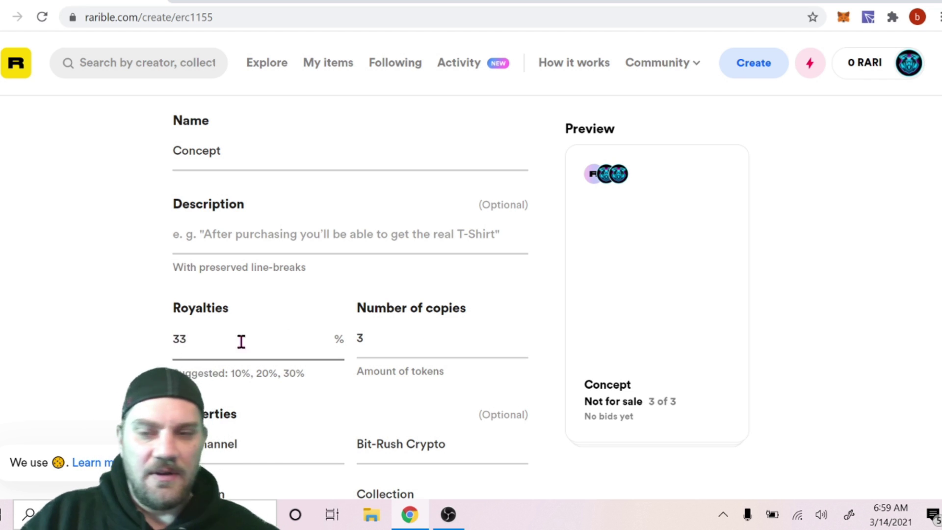
left_click(828, 356)
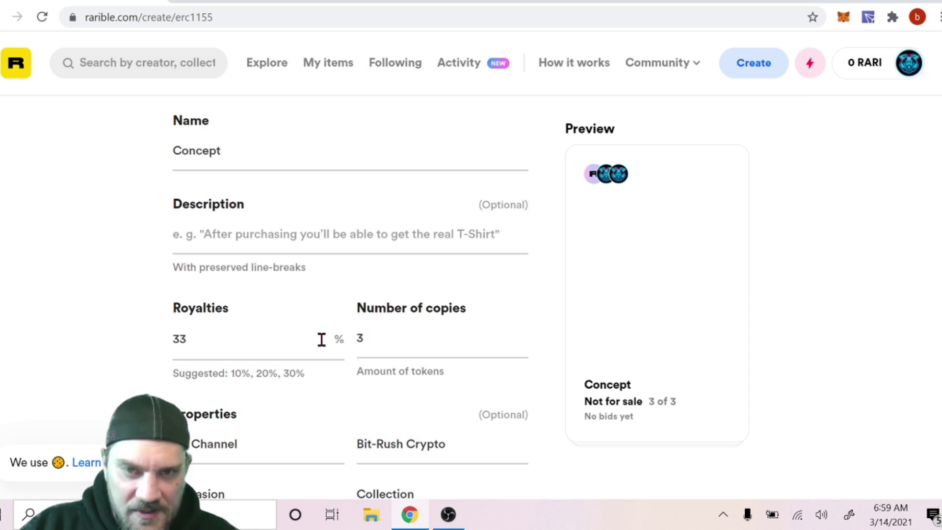
- Set the item's description to "The original Bit-Rush Hotties which inspired the entire collection. Concept art of the first Hottie (HOTT)."
scroll(525, 324, "down", 8)
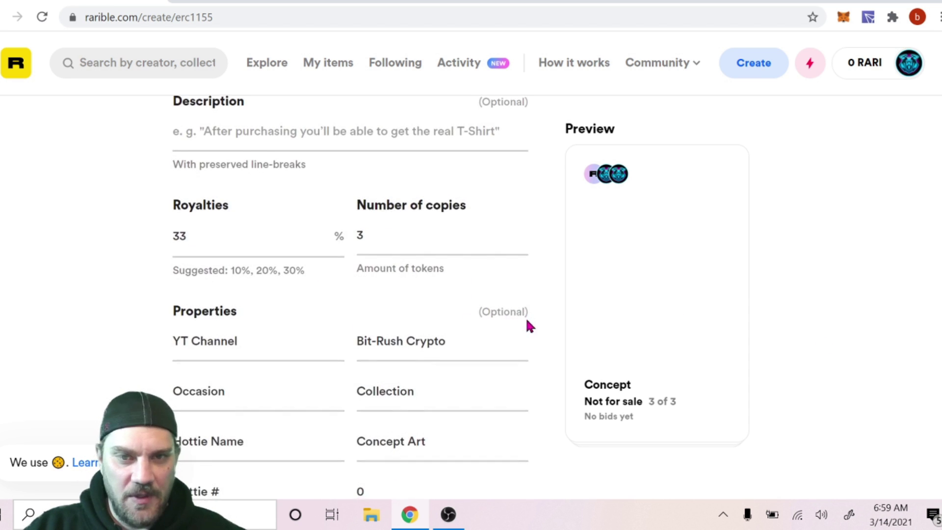
scroll(523, 321, "up", 8)
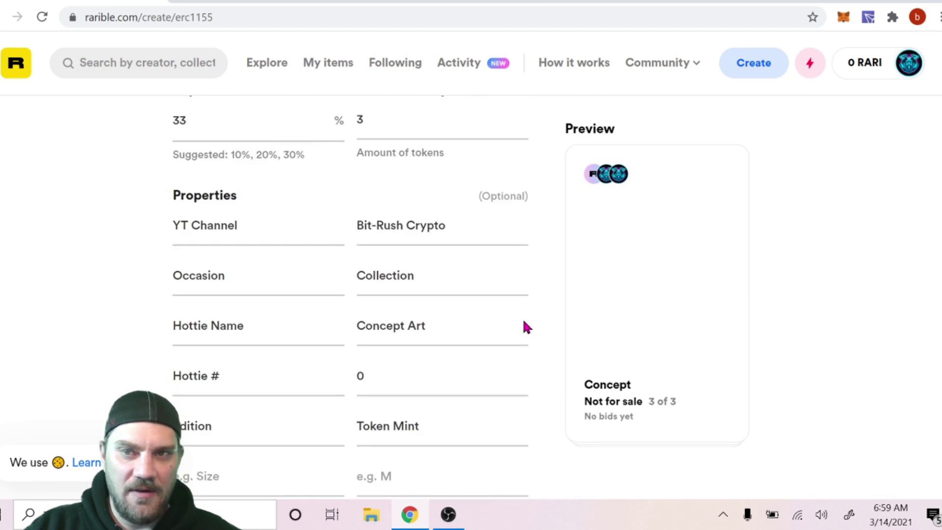
scroll(524, 323, "up", 2)
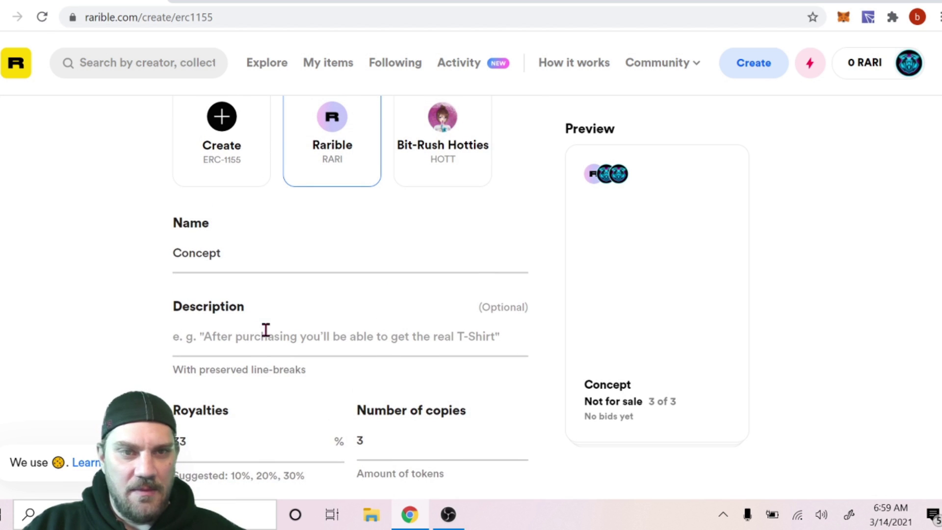
left_click(270, 336)
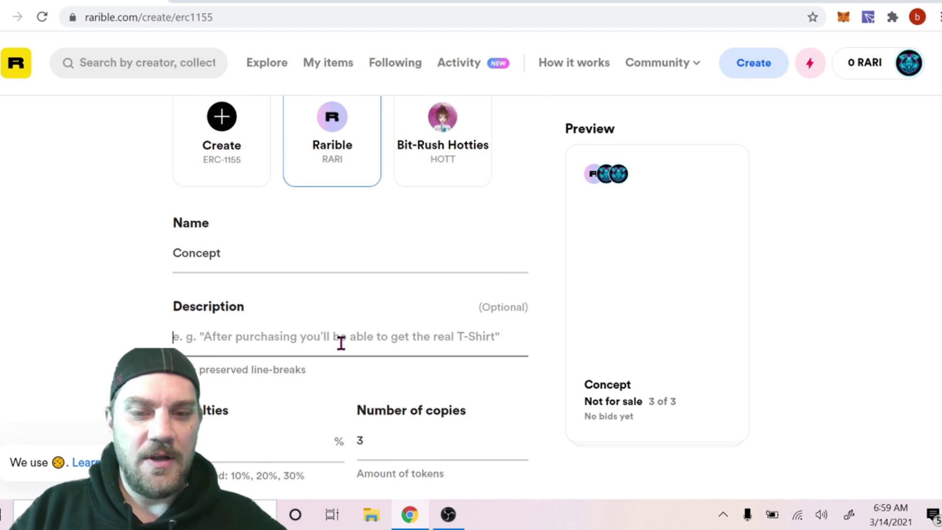
type("The or")
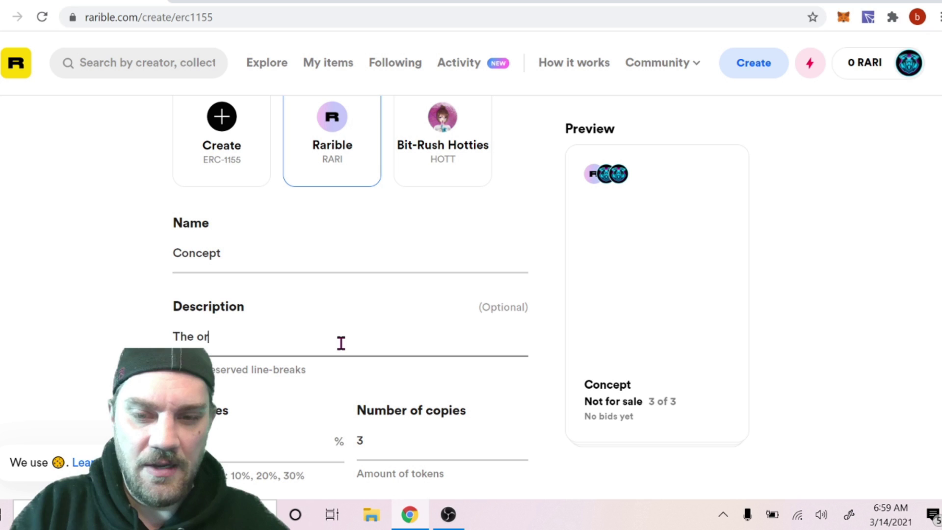
type("gigal")
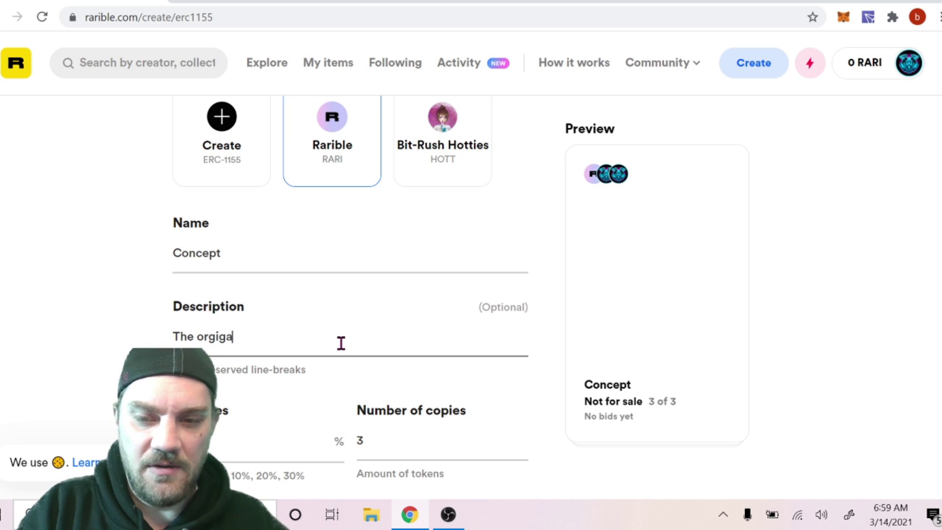
right_click(217, 337)
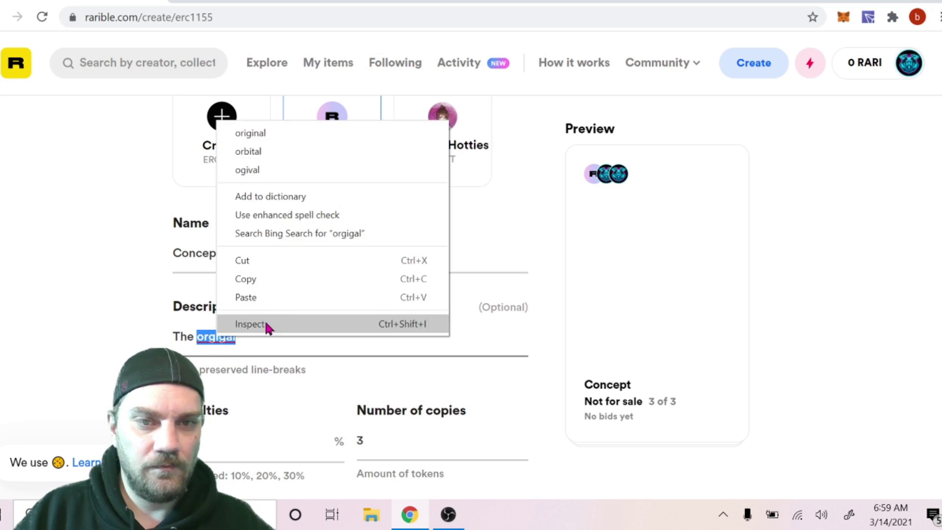
left_click(277, 133)
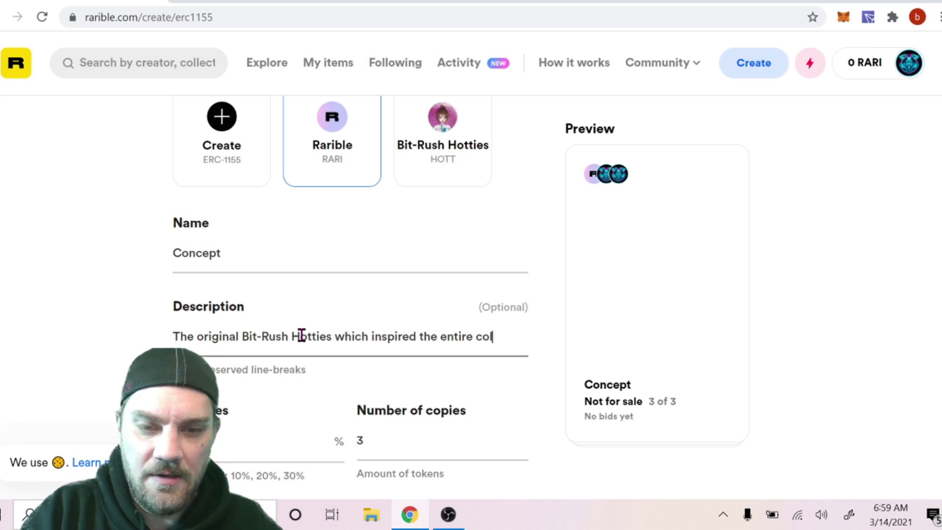
type("ion.")
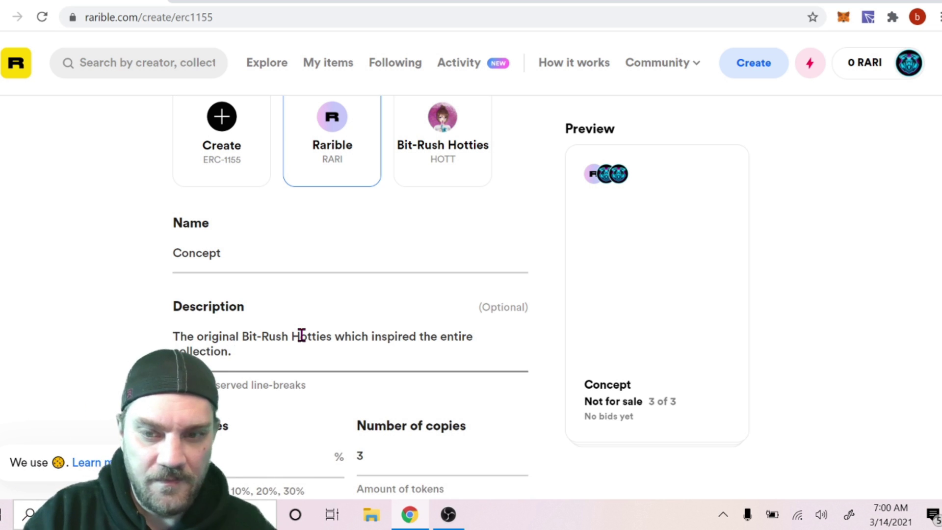
- Upload the 0-concept image from the Downloads folder as the collectible's file
scroll(343, 323, "up", 10)
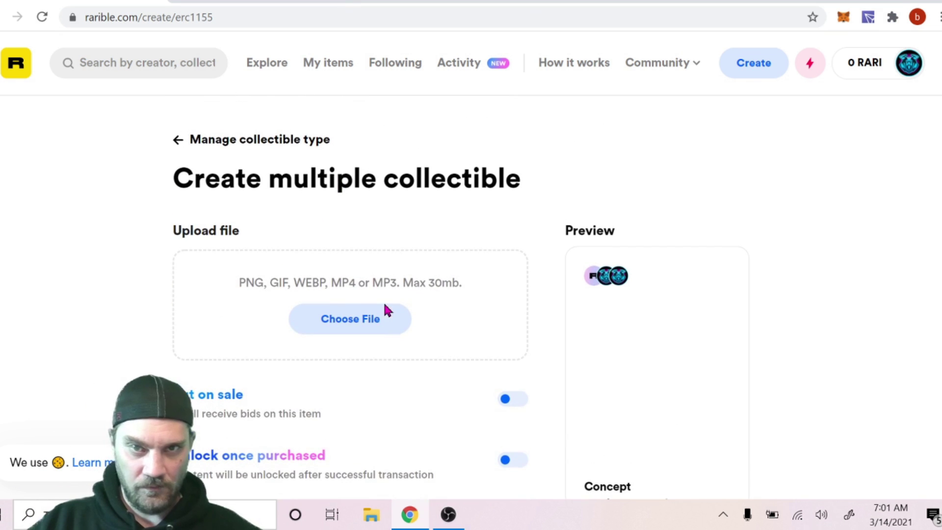
left_click(363, 324)
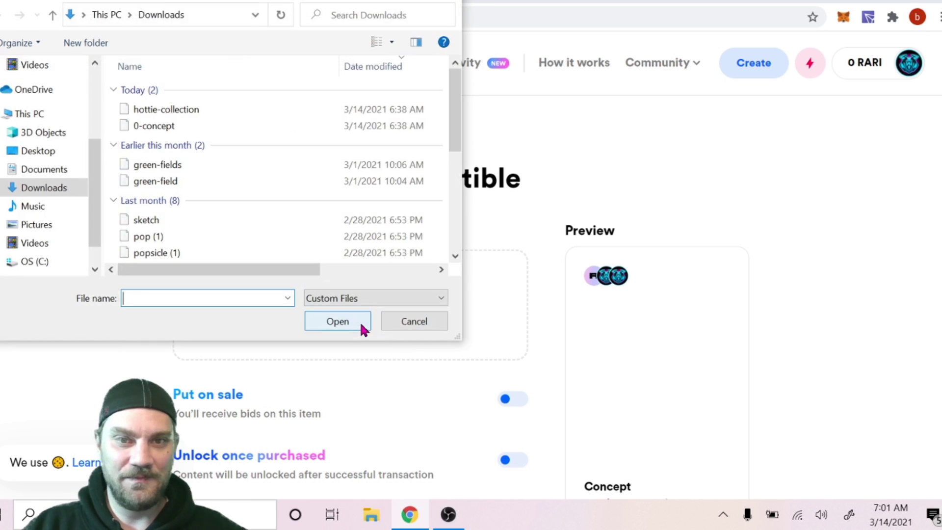
left_click(162, 125)
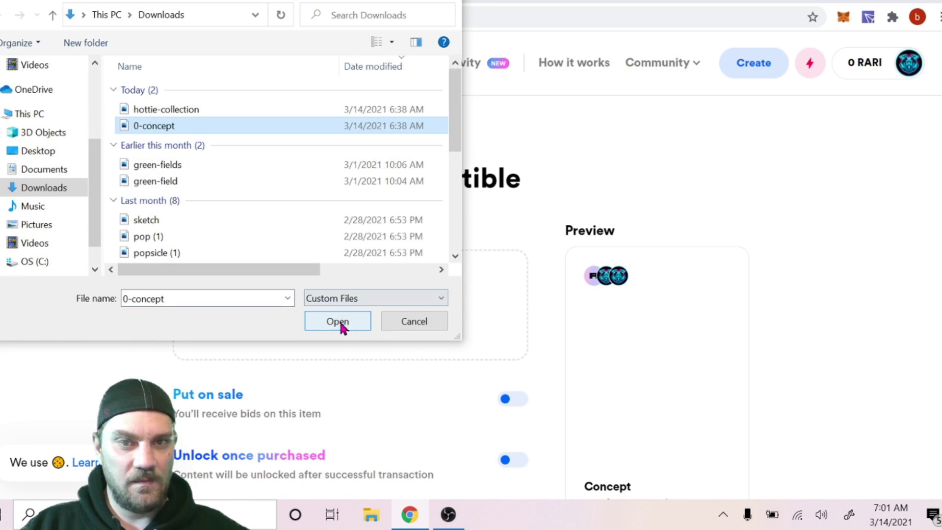
left_click(338, 324)
scroll(864, 269, "down", 2)
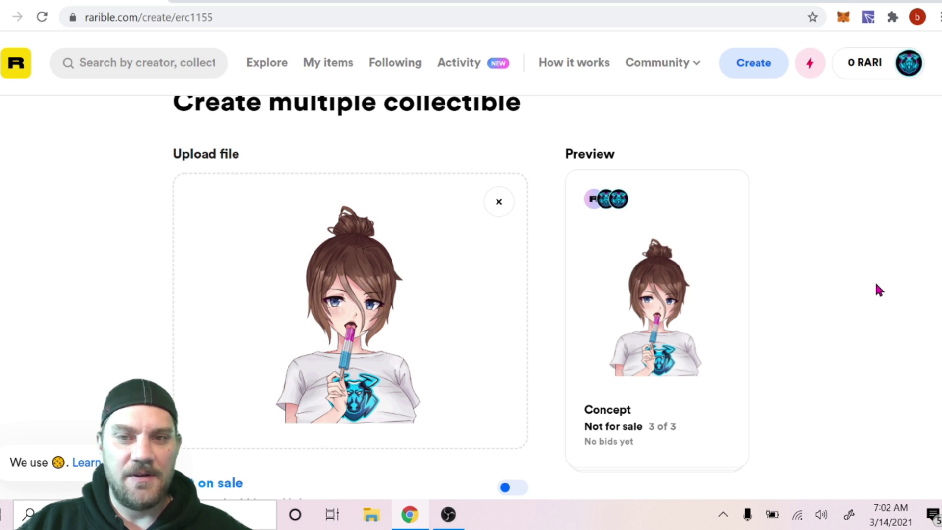
scroll(875, 284, "down", 10)
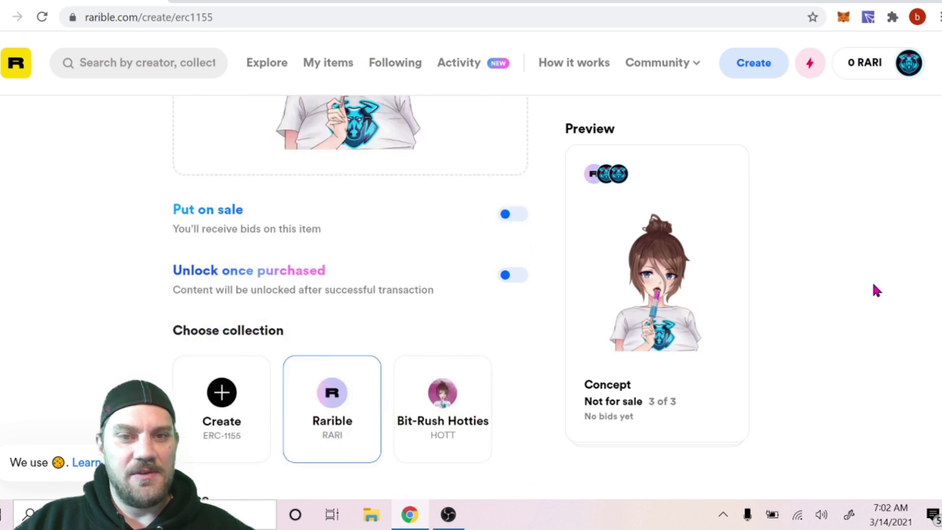
scroll(873, 291, "down", 13)
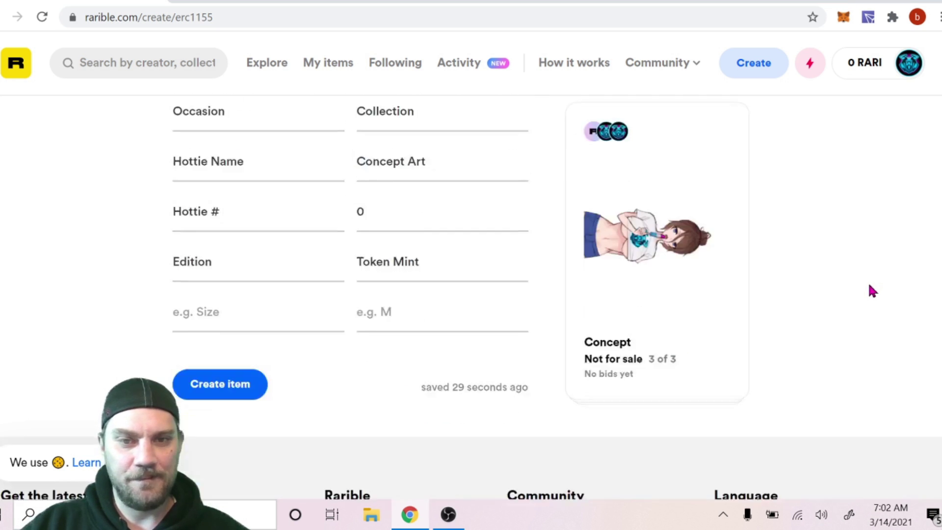
scroll(870, 291, "up", 4)
scroll(867, 287, "up", 11)
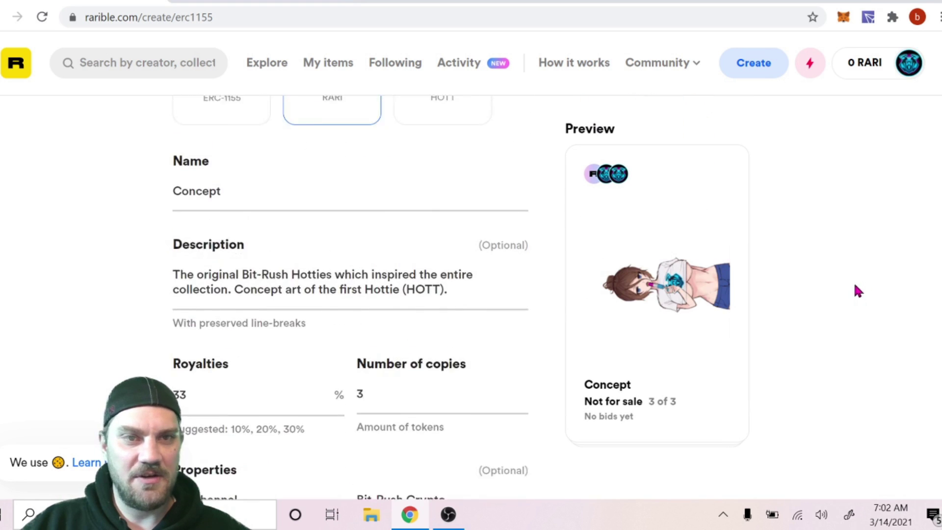
left_click(258, 343)
type("Hott")
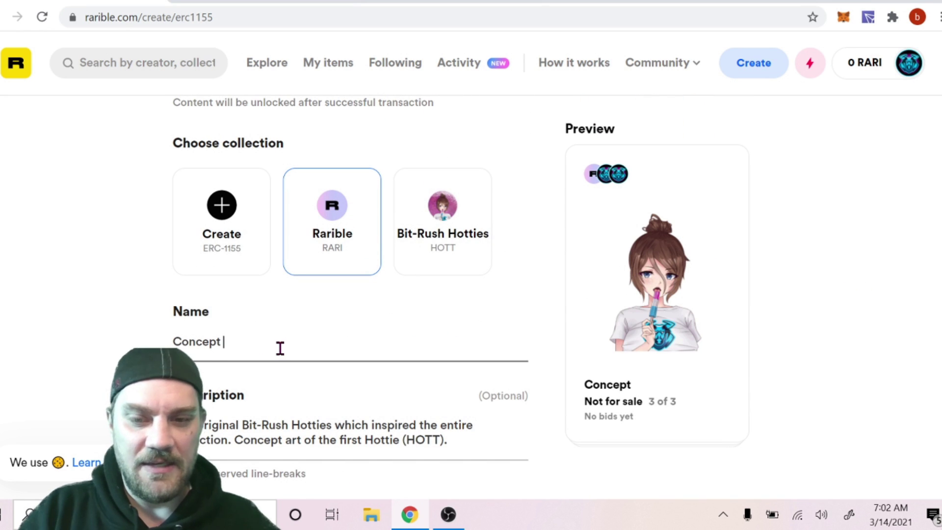
key("BackSpace")
key("BackSpace")
key("BackSpace")
key("BackSpace")
key("BackSpace")
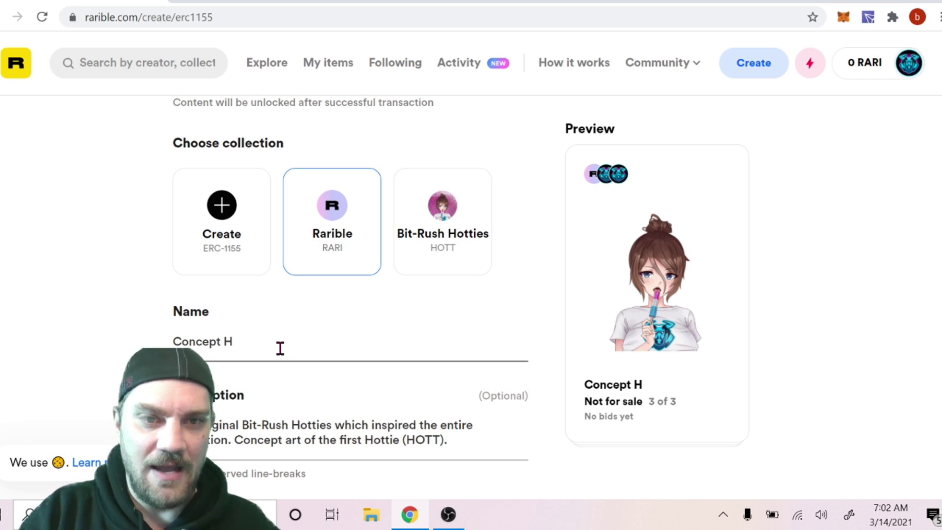
- Check the completed properties and submit the Concept item for creation
scroll(827, 279, "down", 2)
scroll(826, 280, "down", 10)
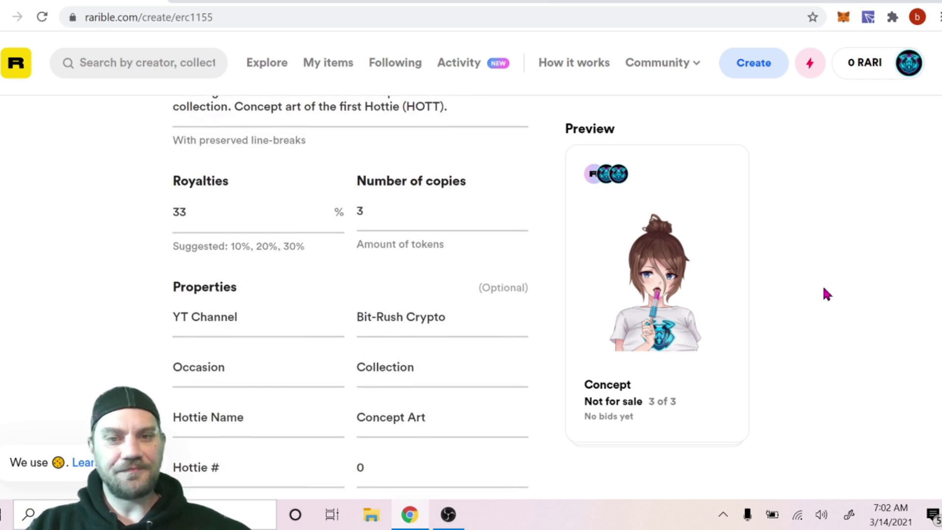
scroll(824, 297, "up", 8)
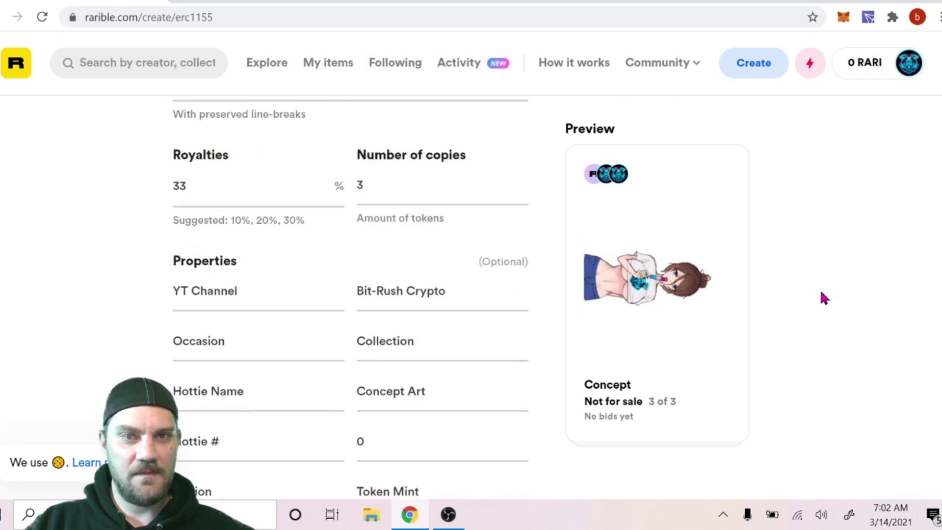
scroll(824, 299, "down", 5)
scroll(824, 301, "down", 1)
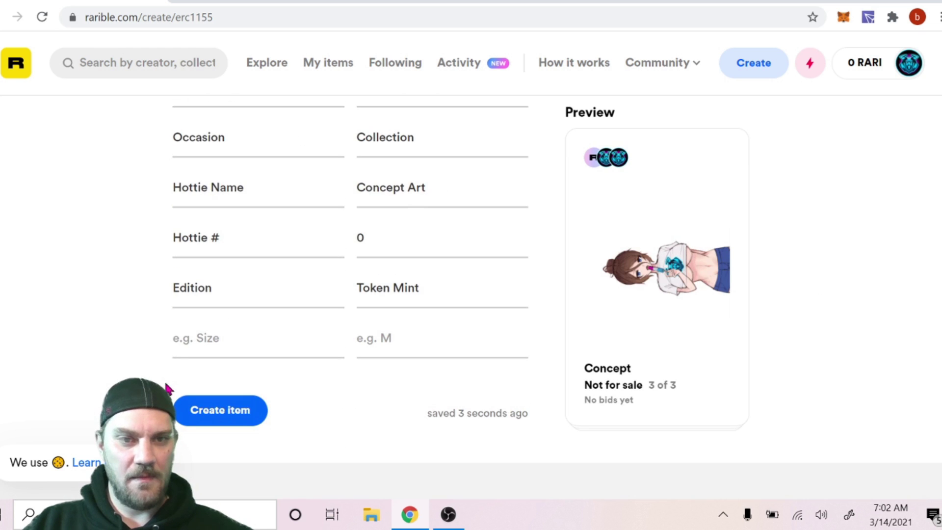
left_click(223, 425)
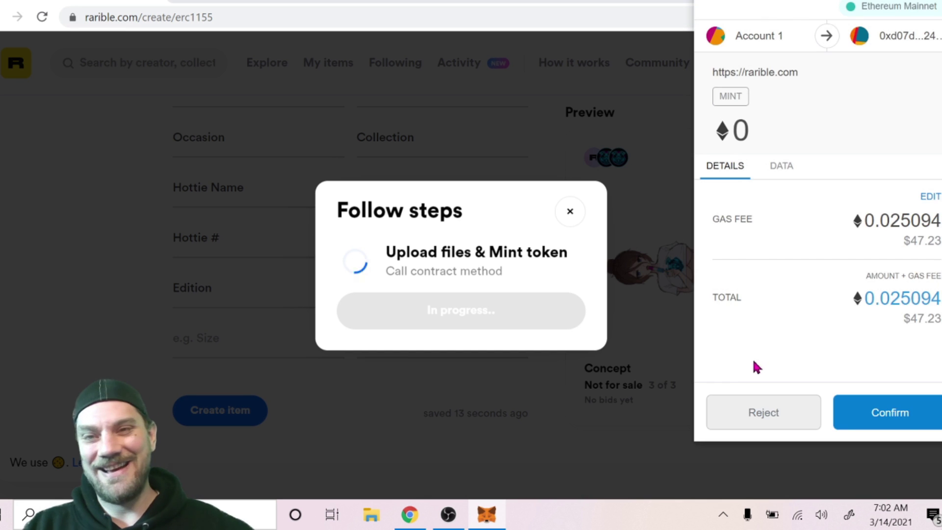
- Edit the mint transaction's gas fee to 0.027394 ETH in MetaMask and confirm the transaction
left_click_drag(784, 3, 686, 4)
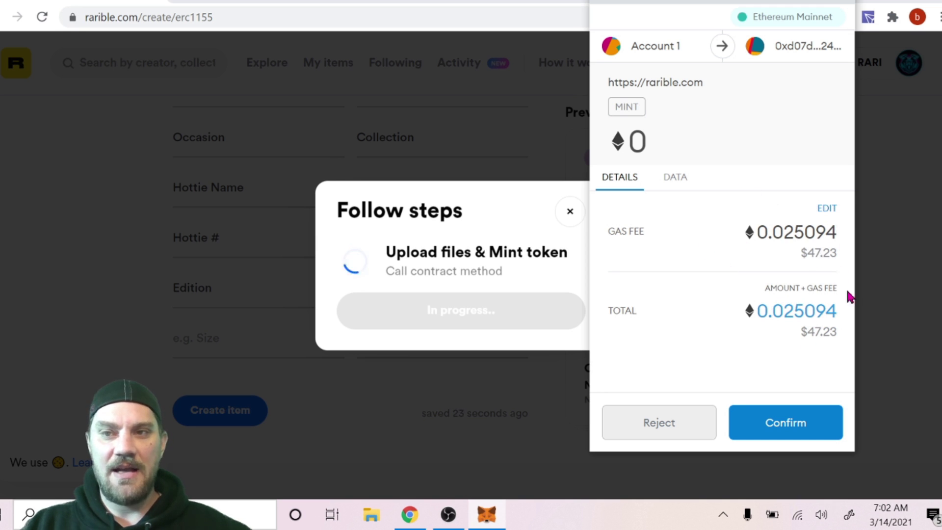
left_click(828, 208)
left_click(800, 184)
left_click(730, 434)
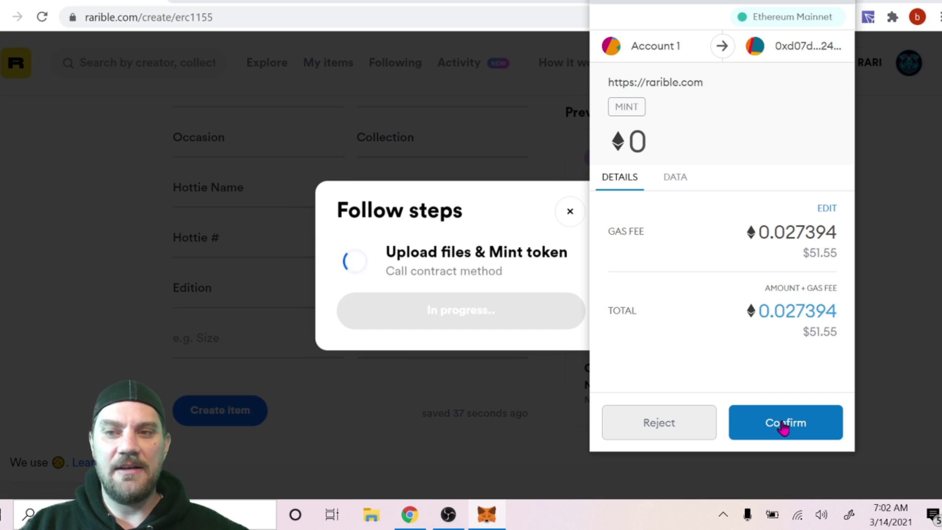
left_click(783, 425)
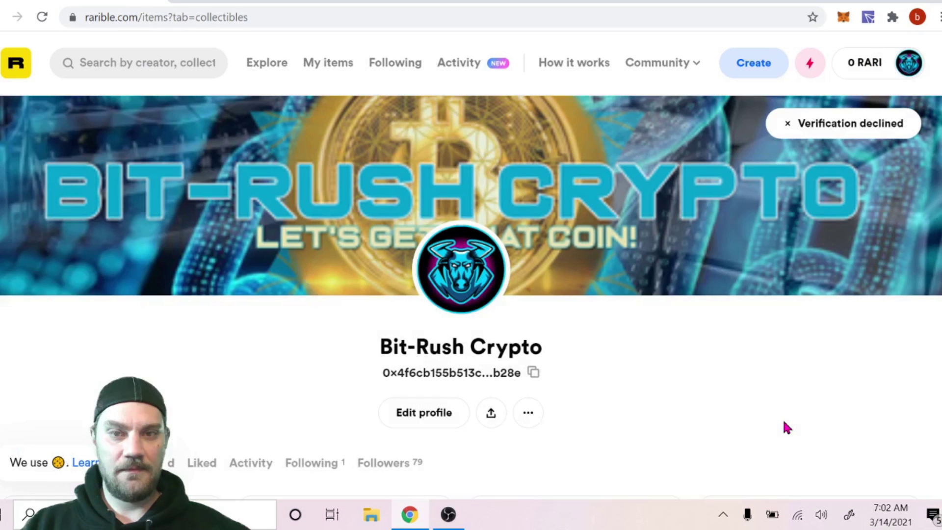
- Refresh the profile's collectibles list to load the newly available items
scroll(654, 328, "down", 3)
scroll(657, 338, "down", 2)
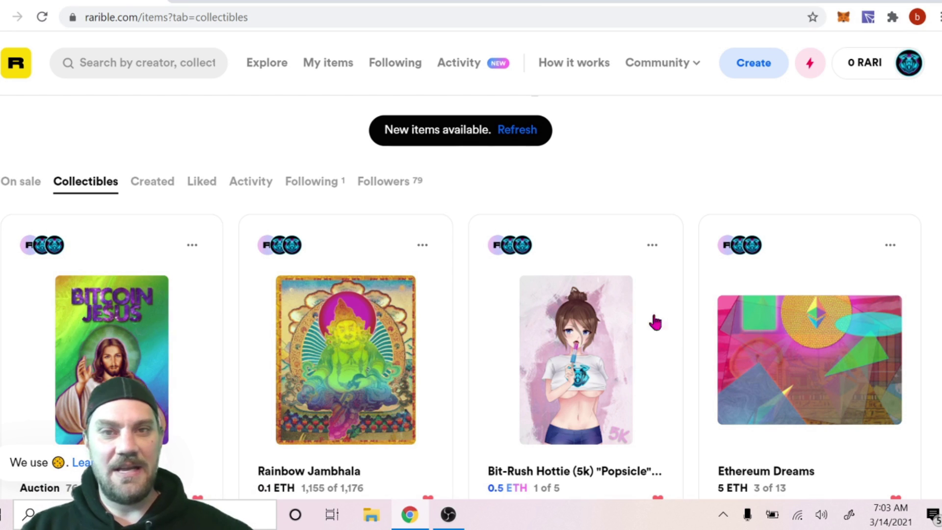
left_click(517, 129)
scroll(414, 278, "down", 3)
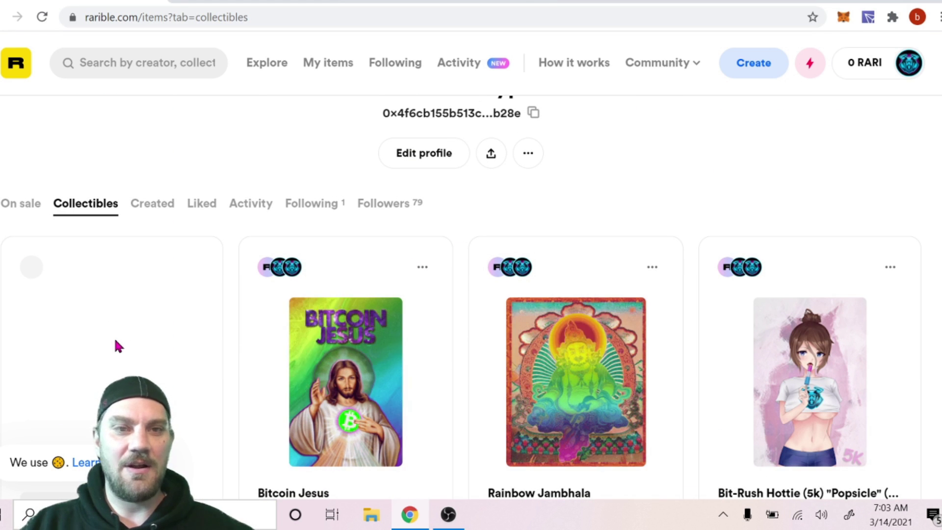
- Open the latest Mint transaction from the MetaMask activity on Etherscan and check its status and estimated confirmation duration
left_click(845, 19)
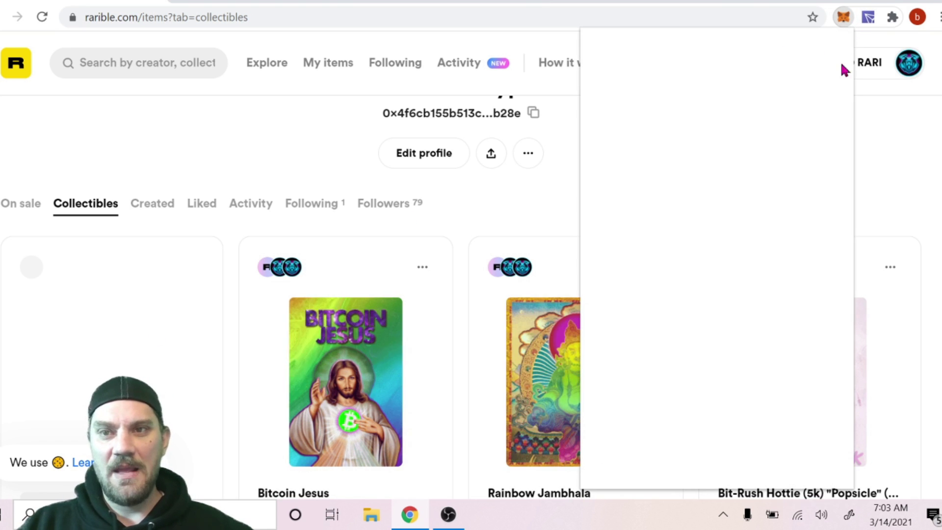
scroll(810, 169, "down", 3)
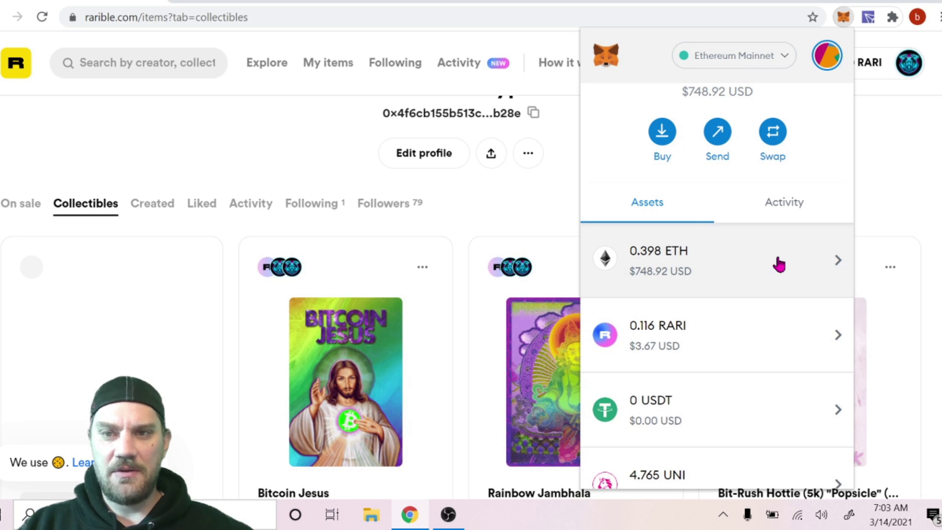
scroll(778, 262, "down", 2)
left_click(773, 175)
scroll(790, 240, "down", 3)
left_click(792, 250)
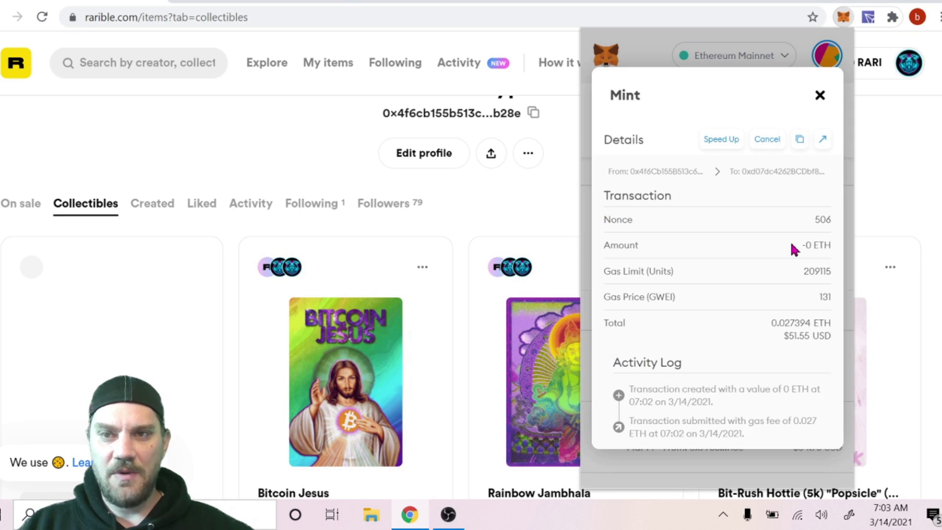
left_click(823, 139)
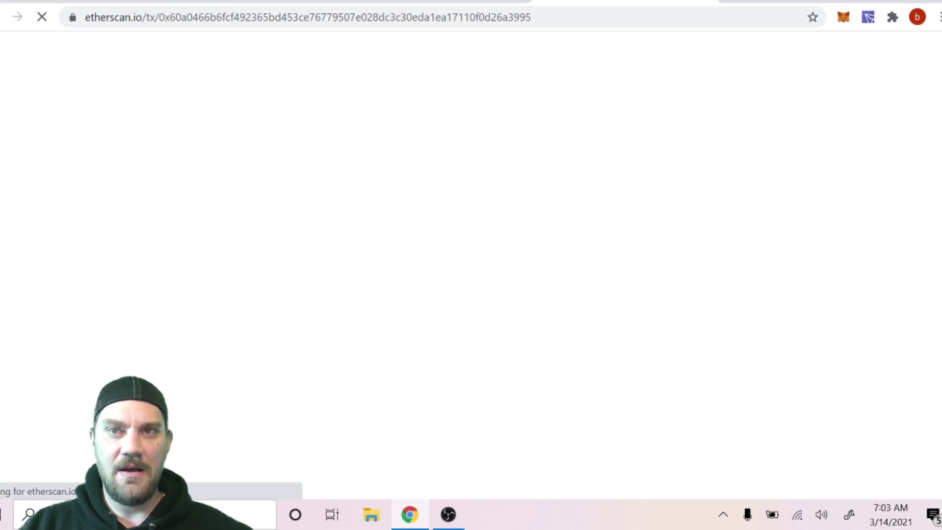
scroll(688, 273, "down", 3)
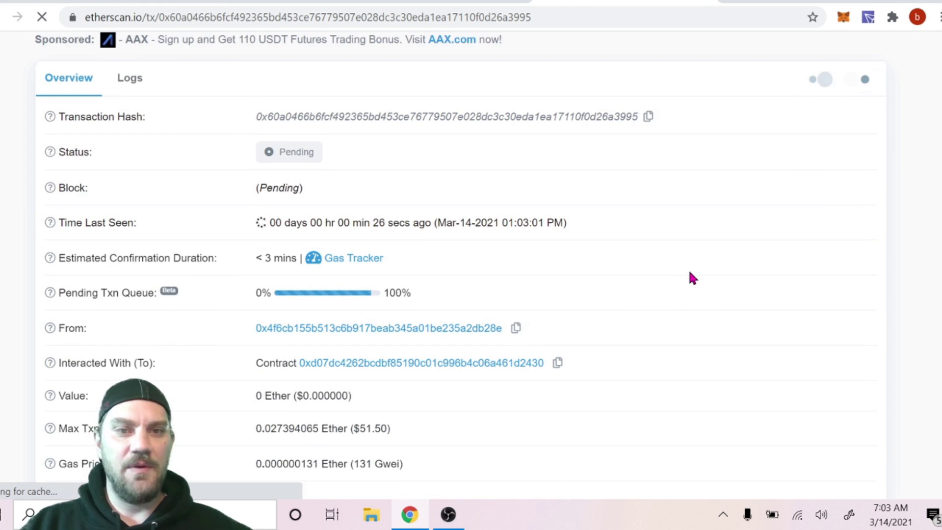
scroll(689, 275, "down", 1)
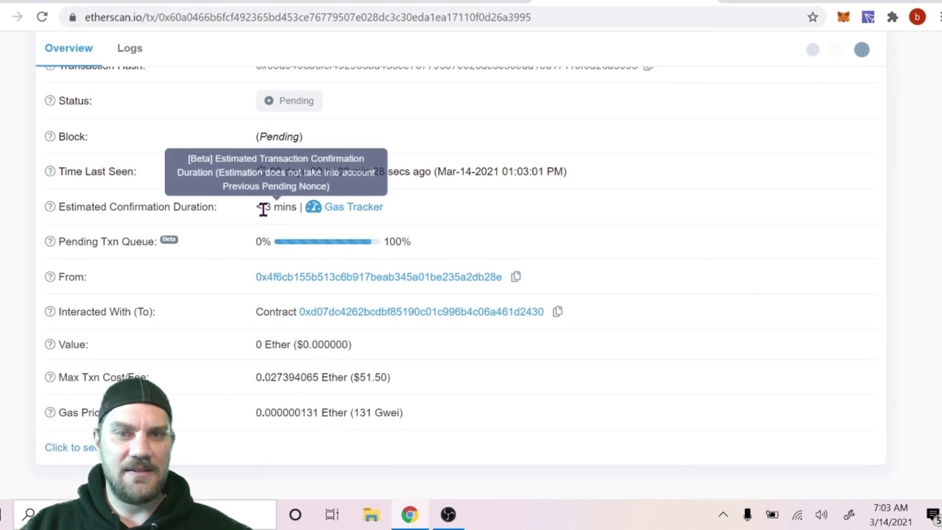
- Look over the profile's collectibles on Rarible for the minted Concept item
scroll(700, 296, "up", 1)
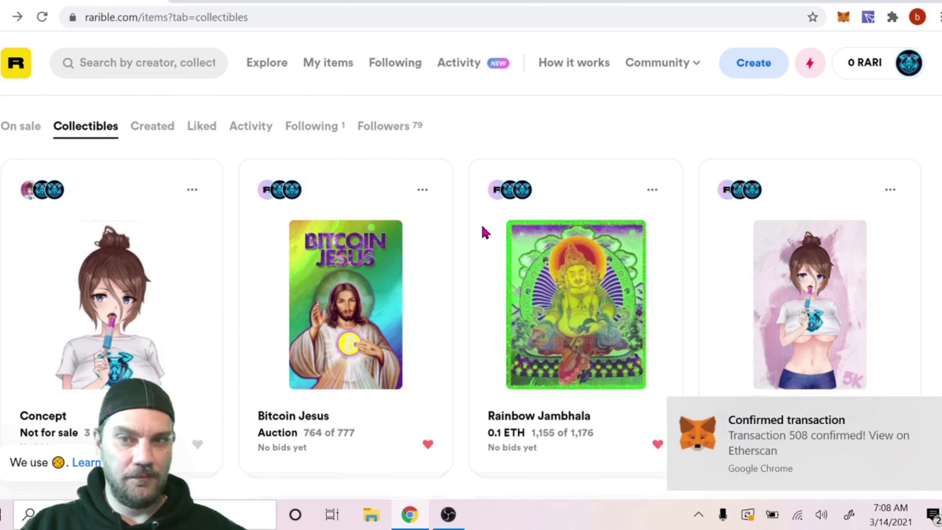
scroll(484, 231, "down", 1)
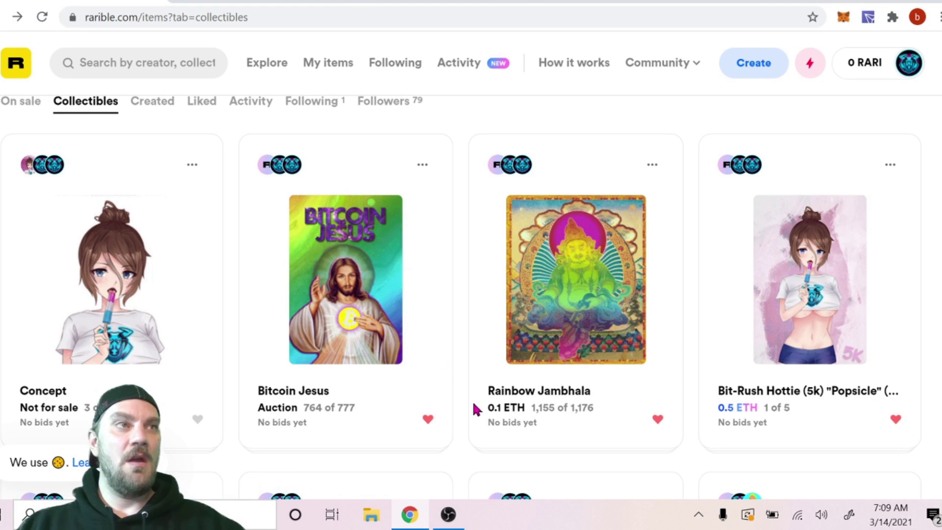
- Open the Concept item from the profile's collectibles and review its owner, creator, royalty and collection details
scroll(185, 332, "down", 1)
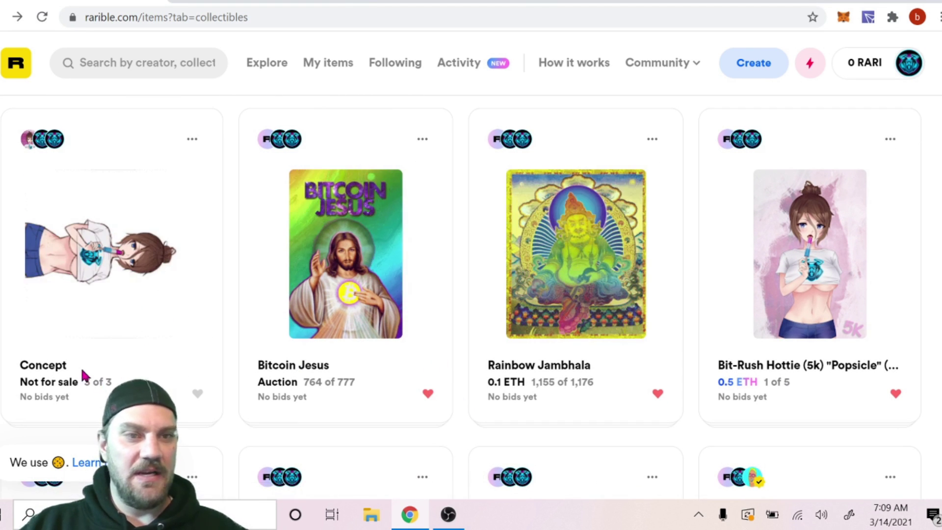
scroll(357, 383, "down", 1)
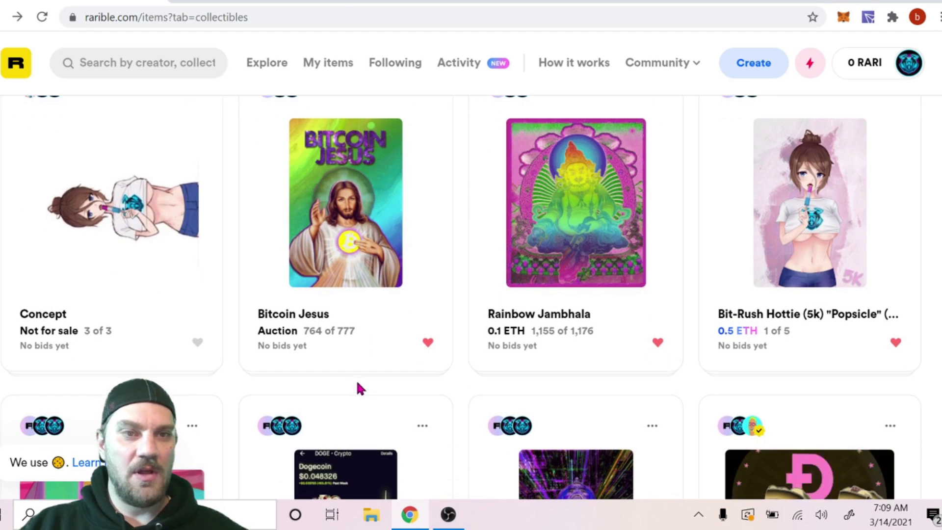
scroll(353, 385, "up", 1)
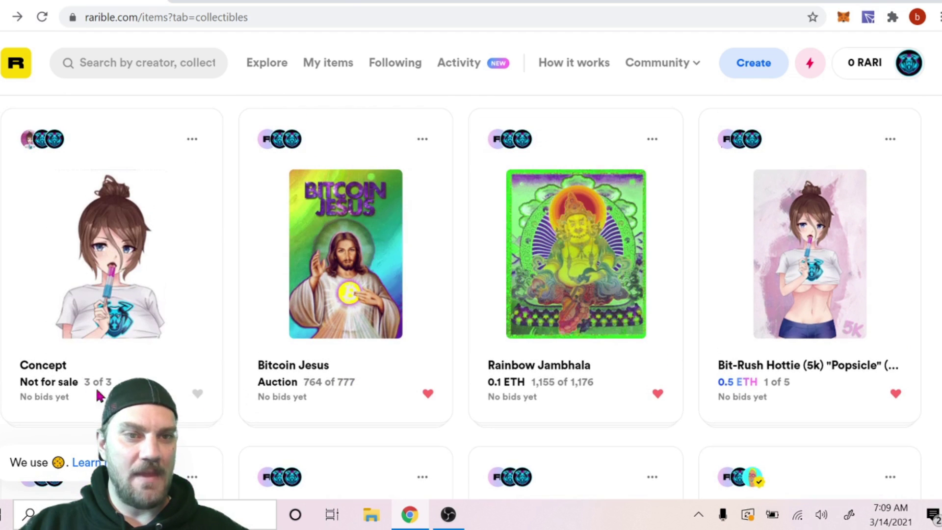
left_click(39, 367)
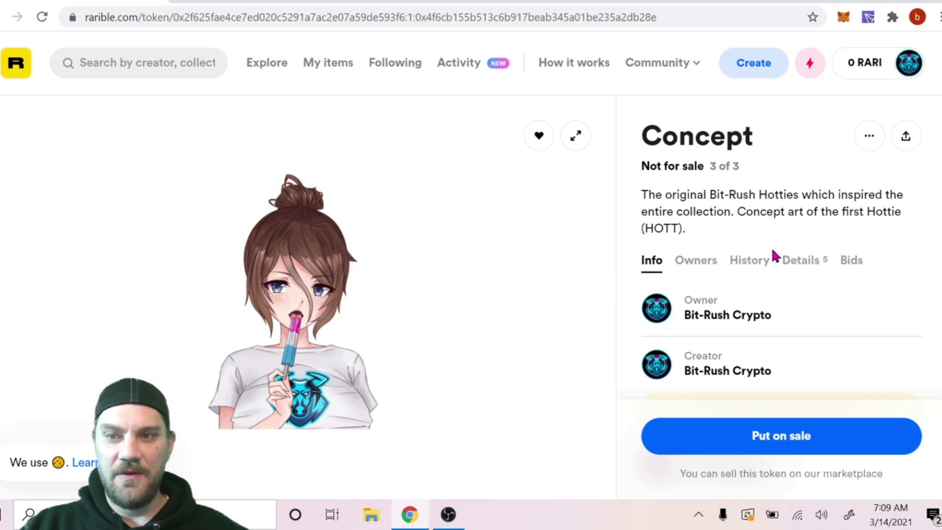
scroll(773, 254, "down", 2)
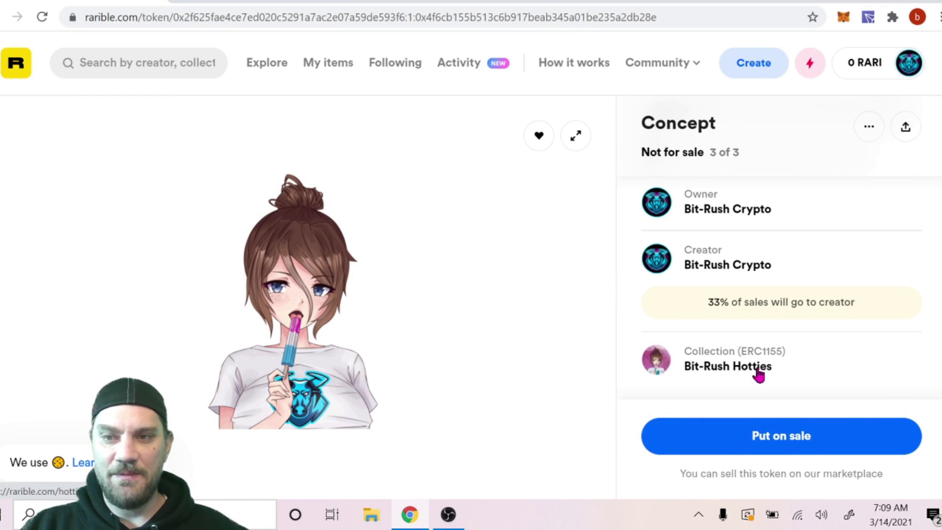
- Open the Bit-Rush Hotties collection page from the Concept item and look over its profile and items on sale
left_click(733, 371)
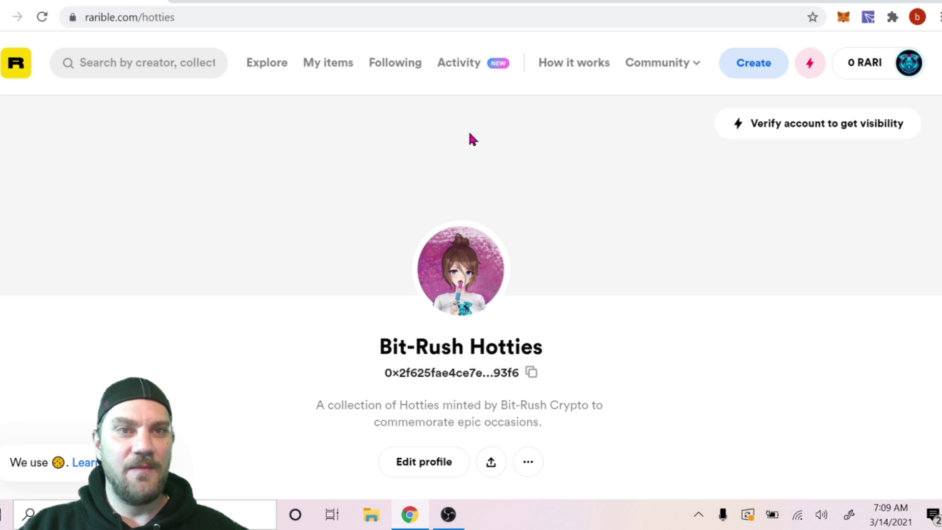
mouse_move(579, 238)
scroll(649, 250, "down", 5)
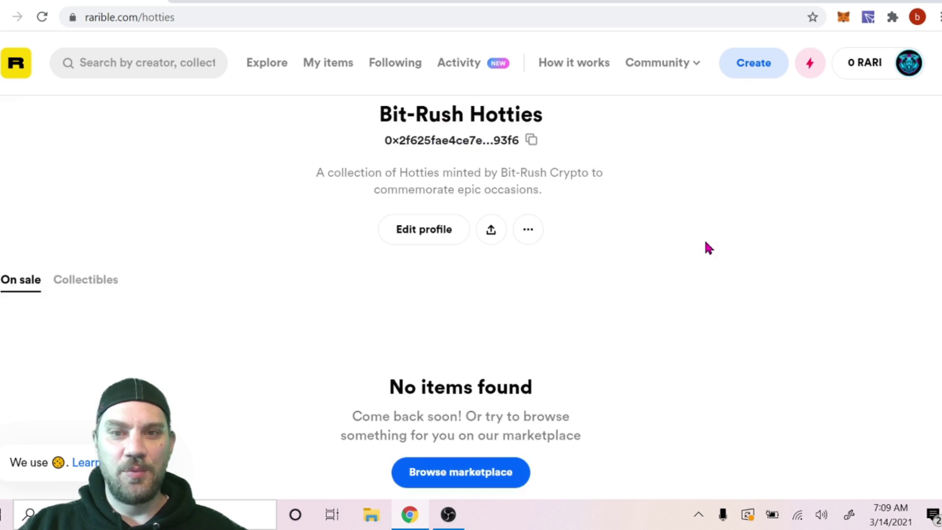
scroll(707, 248, "up", 3)
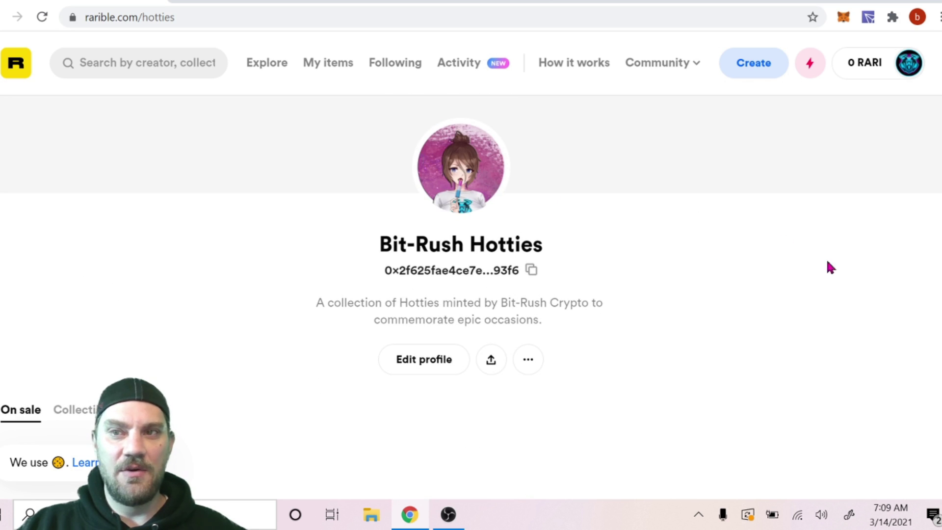
scroll(785, 244, "up", 2)
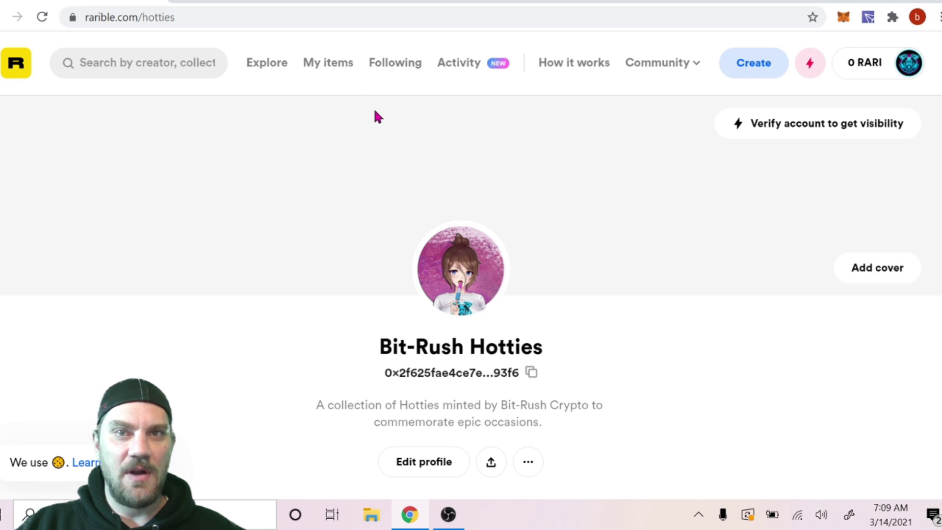
- Switch to OpenSea and open the Concept item from the account's wallet items
left_click(259, 4)
scroll(701, 221, "up", 2)
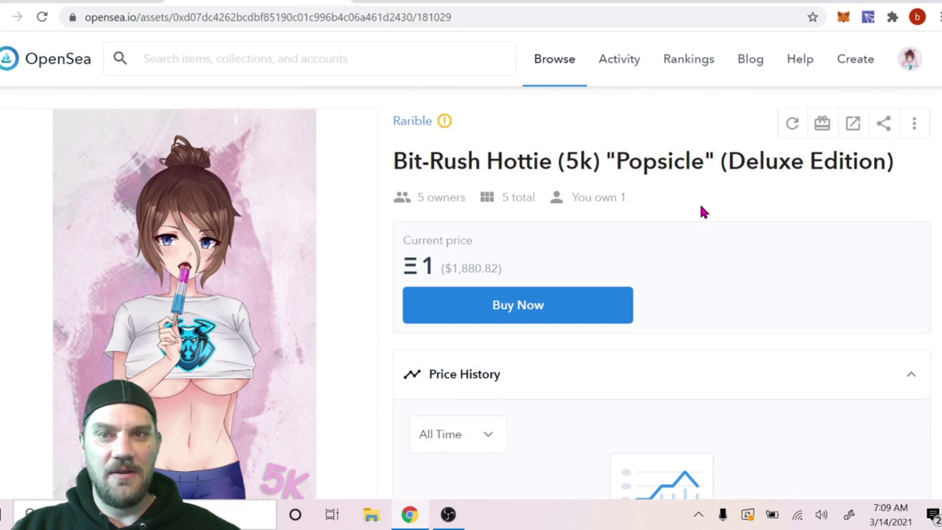
mouse_move(904, 84)
left_click(854, 100)
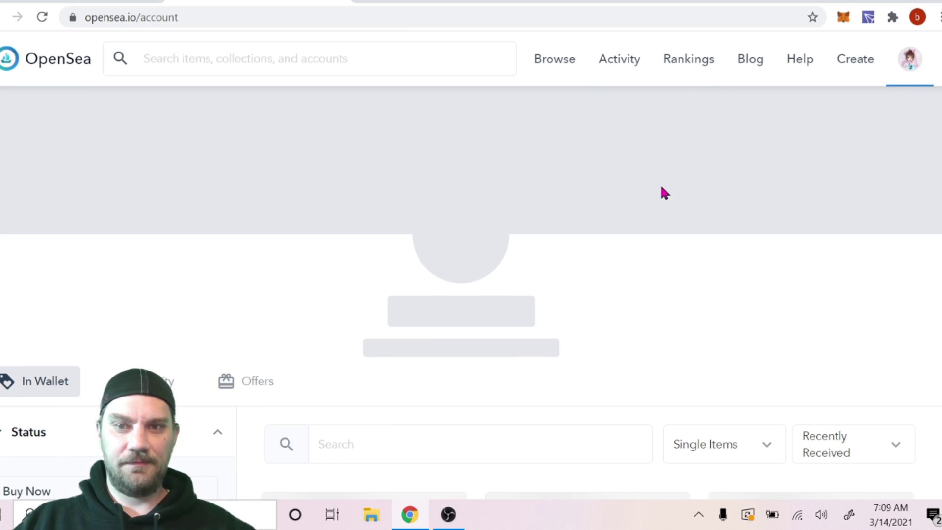
scroll(664, 154, "down", 7)
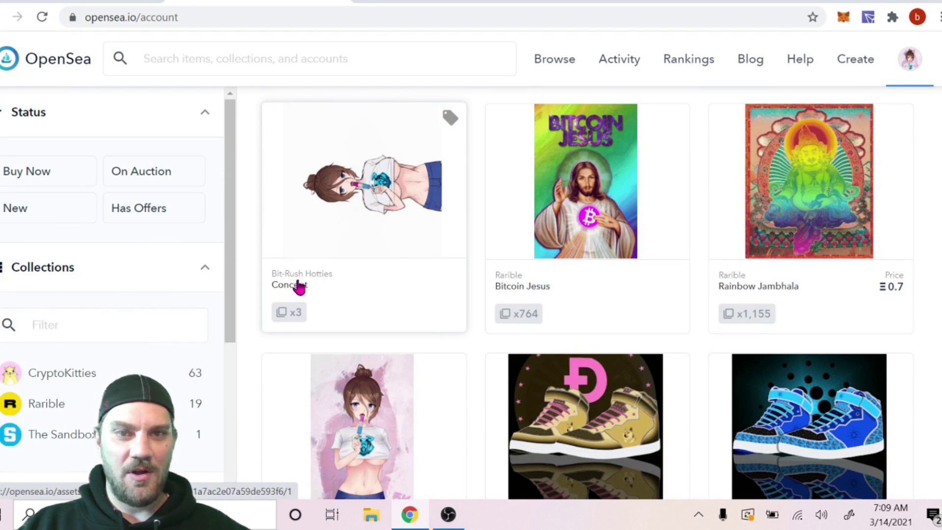
left_click(299, 289)
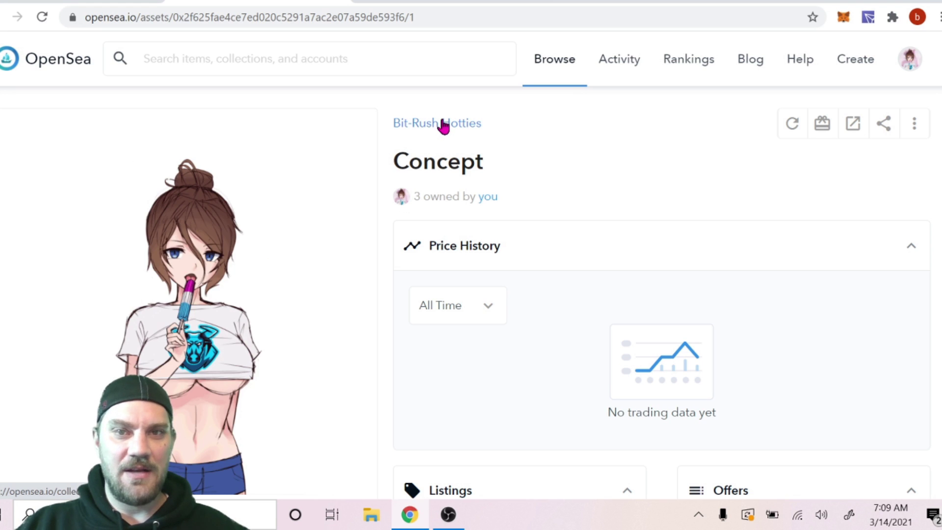
- View the Bit-Rush Hotties collection page on OpenSea and examine its recently listed items
left_click(451, 3)
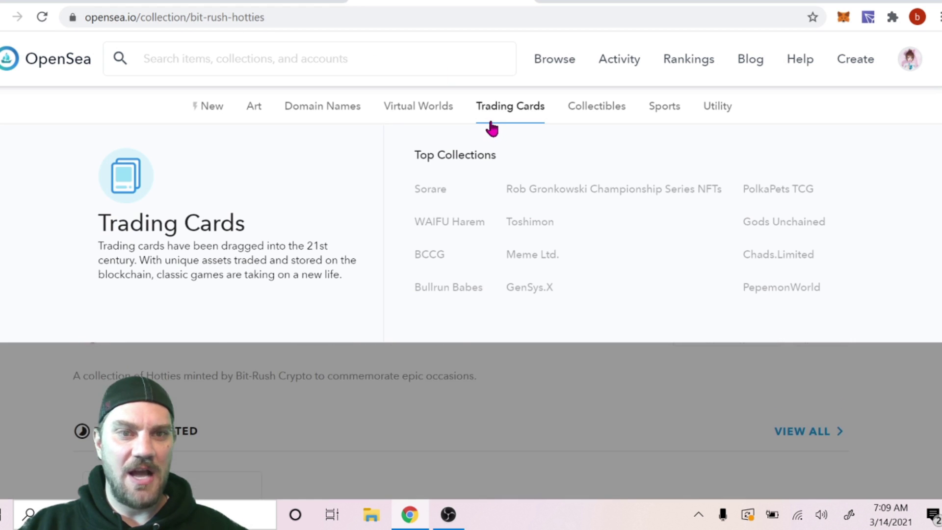
scroll(597, 219, "down", 5)
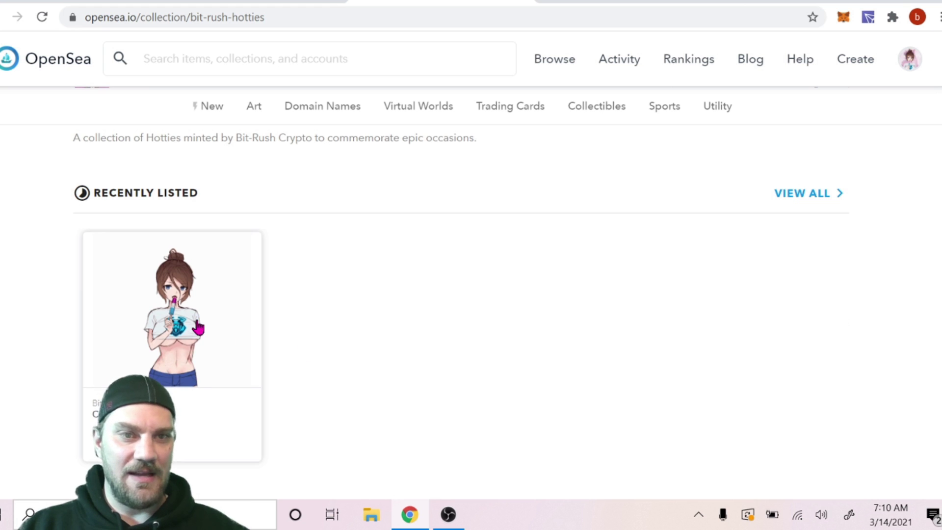
scroll(491, 319, "up", 2)
scroll(222, 393, "down", 2)
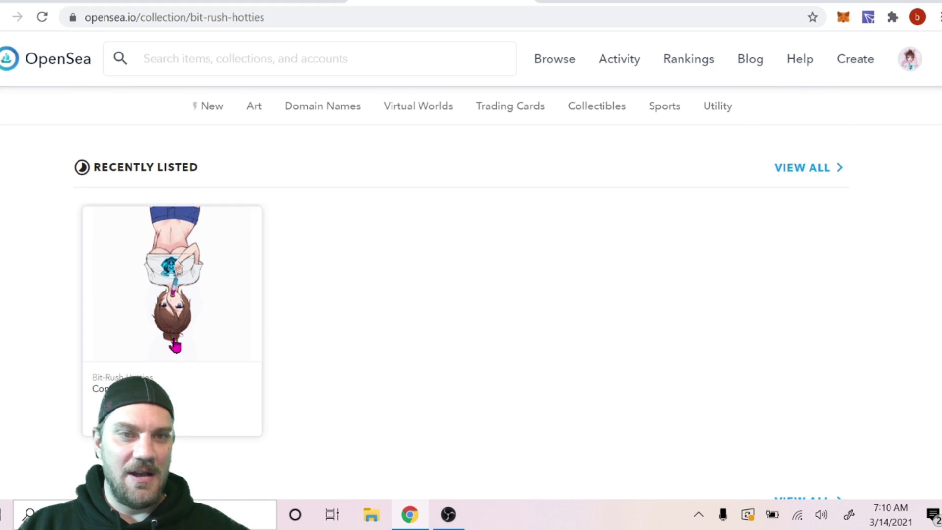
scroll(181, 284, "down", 2)
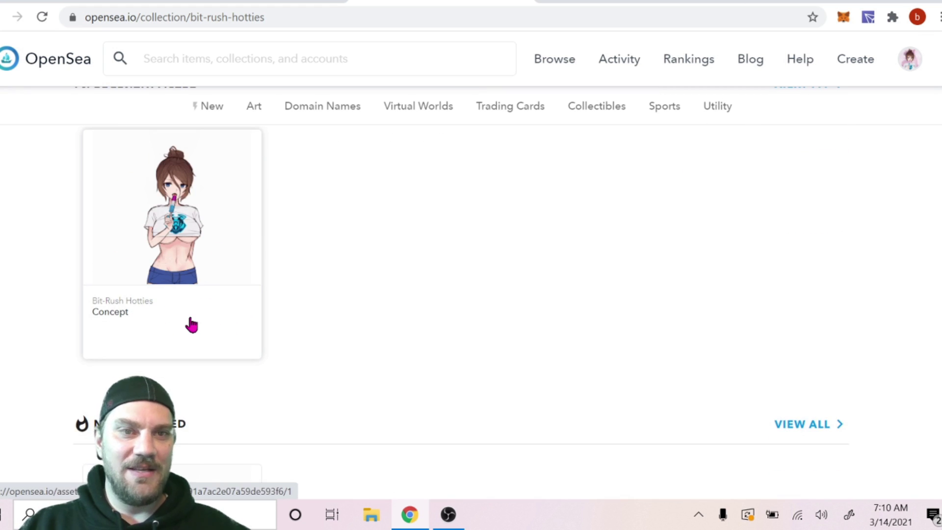
- Return to the Concept item's OpenSea page and expand its Chain Info to check the contract address, token ID and blockchain
scroll(504, 243, "down", 6)
scroll(472, 231, "down", 2)
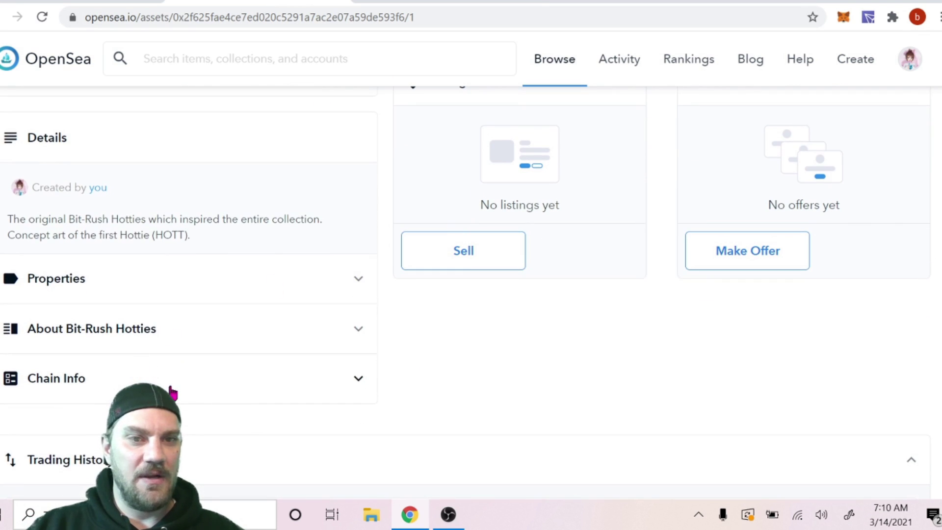
left_click(192, 387)
scroll(353, 280, "down", 4)
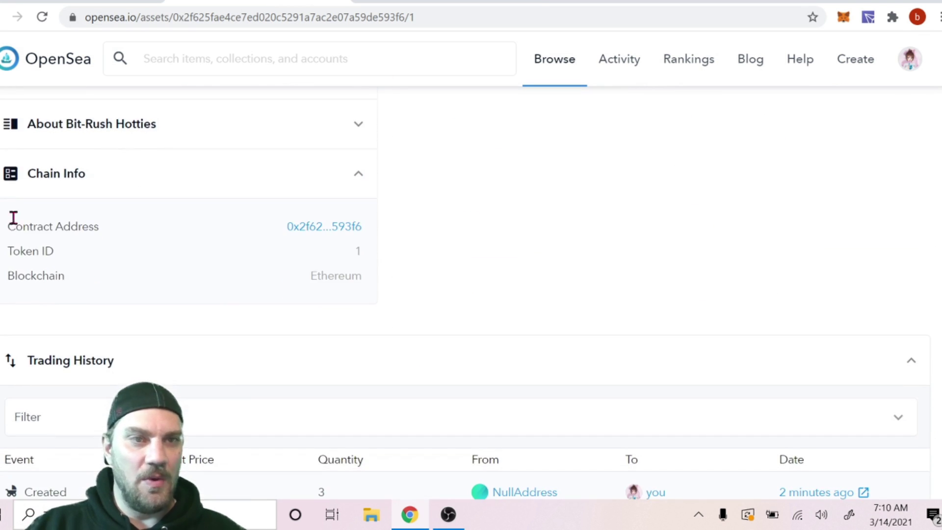
scroll(362, 303, "up", 1)
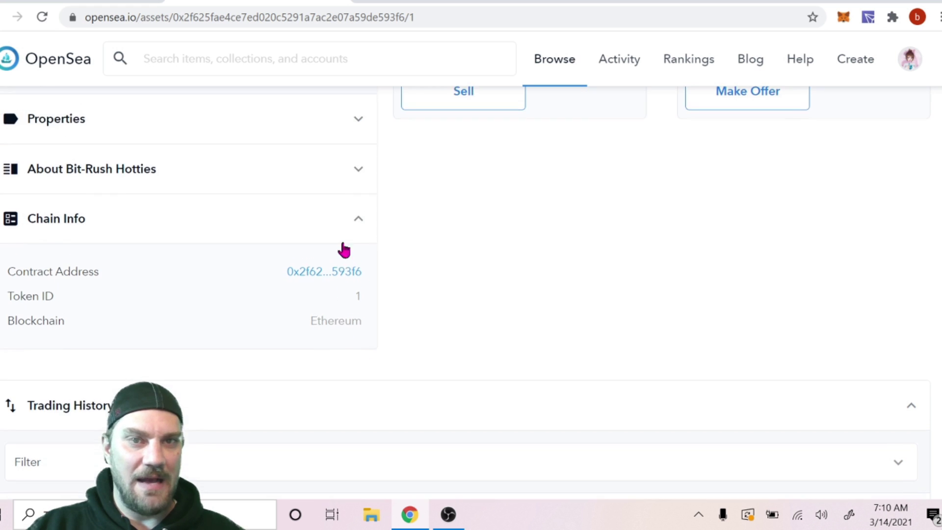
- Expand the About Bit-Rush Hotties section and open the collection's management page to look over its banner, options and items
left_click(347, 186)
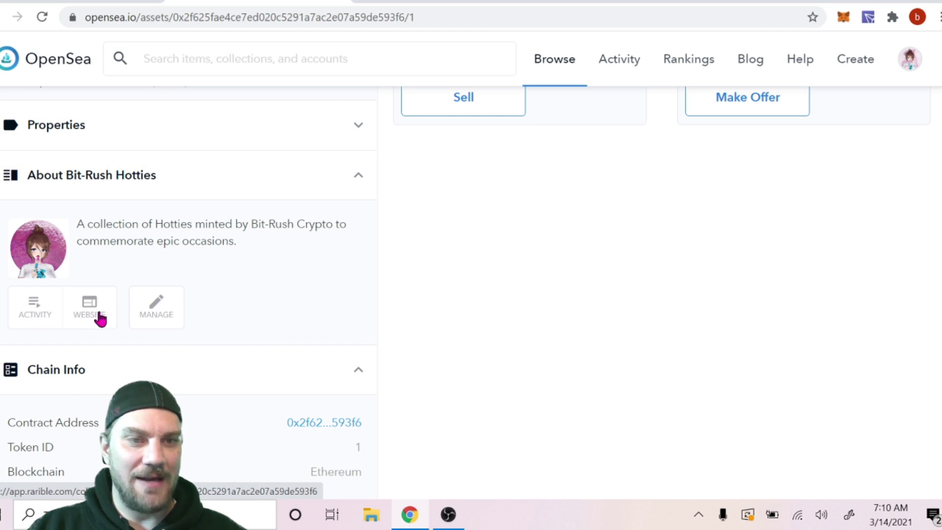
left_click(166, 316)
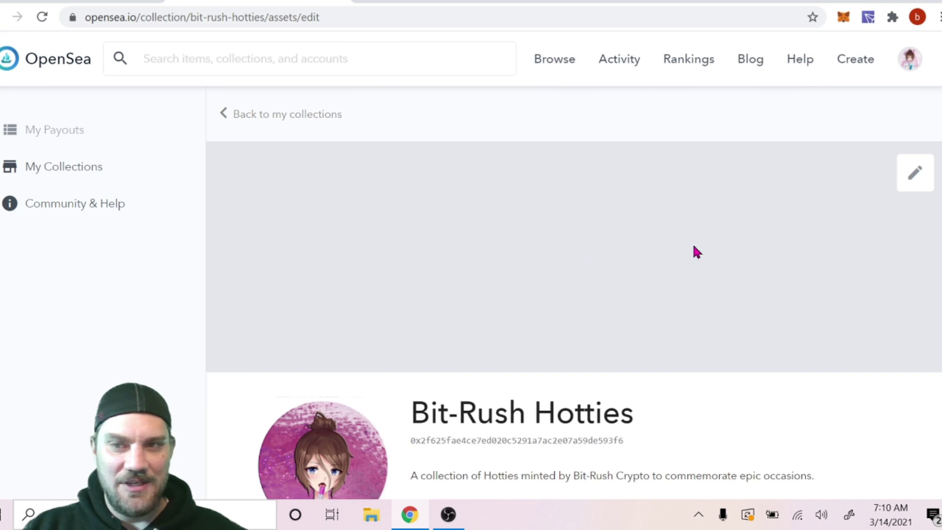
scroll(693, 246, "down", 10)
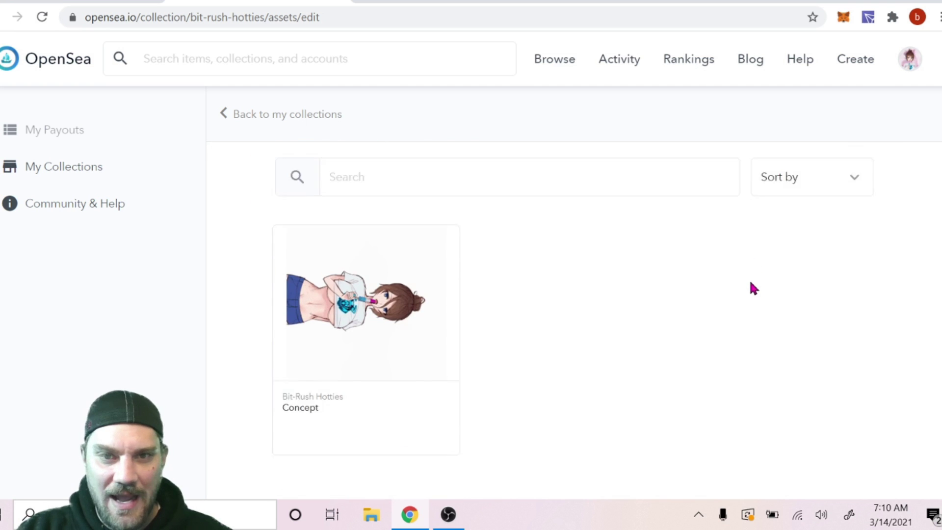
scroll(754, 289, "up", 8)
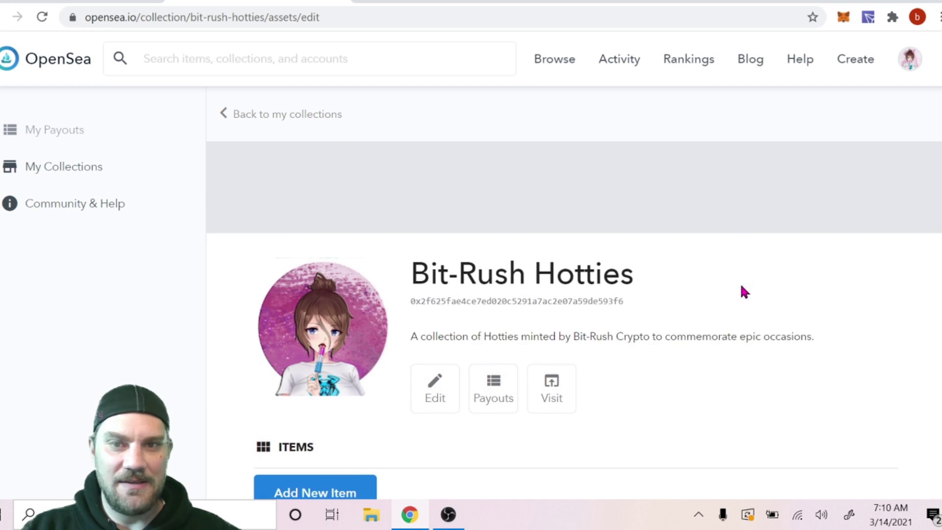
scroll(744, 291, "up", 3)
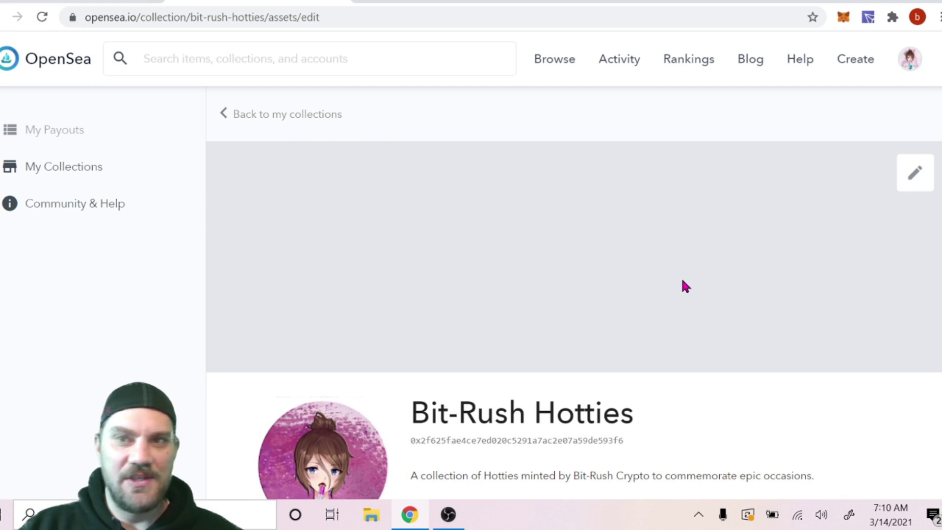
scroll(750, 287, "down", 3)
scroll(783, 281, "up", 3)
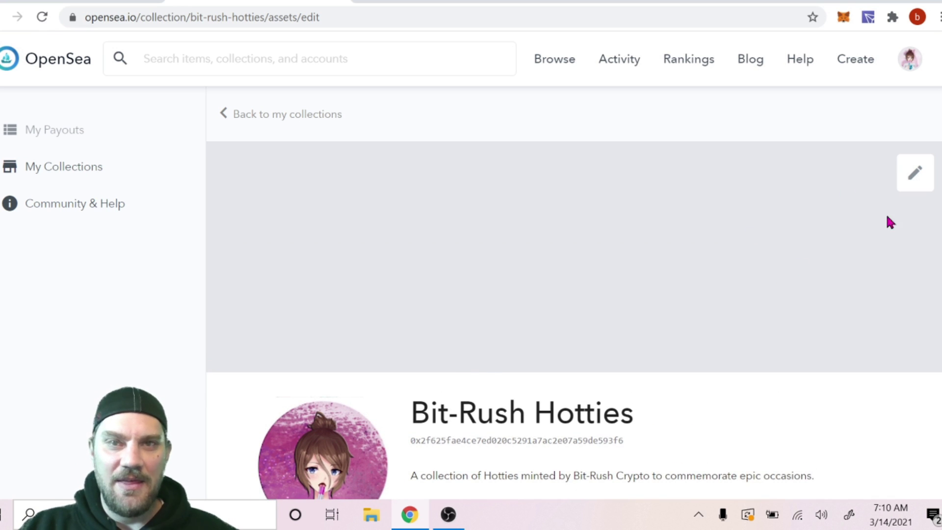
- Switch back to the Bit-Rush Hotties collection page on Rarible and look over its collectibles
key("ctrl+Tab")
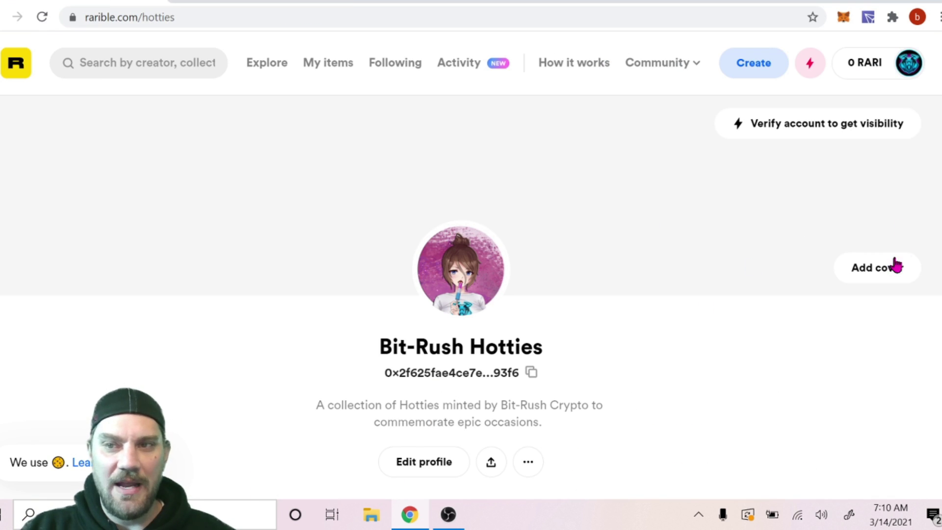
scroll(692, 238, "down", 2)
scroll(713, 250, "up", 2)
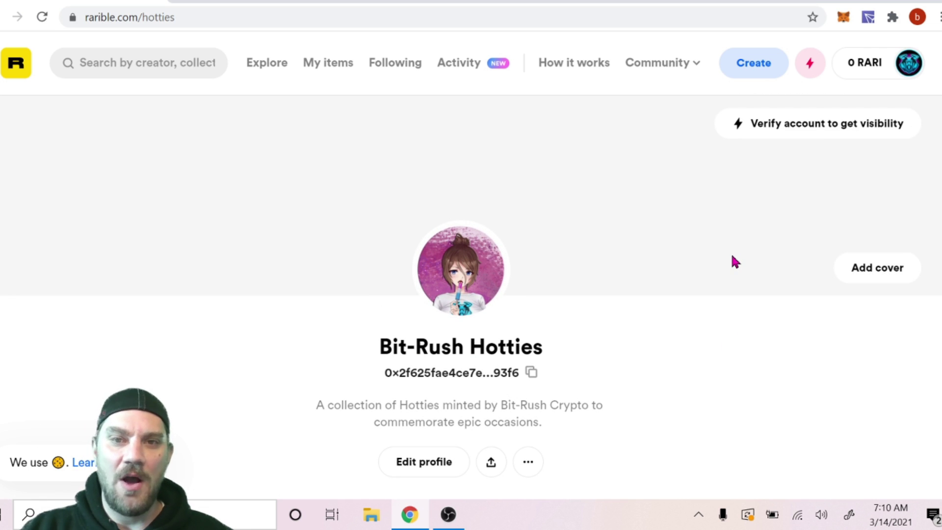
scroll(731, 256, "down", 5)
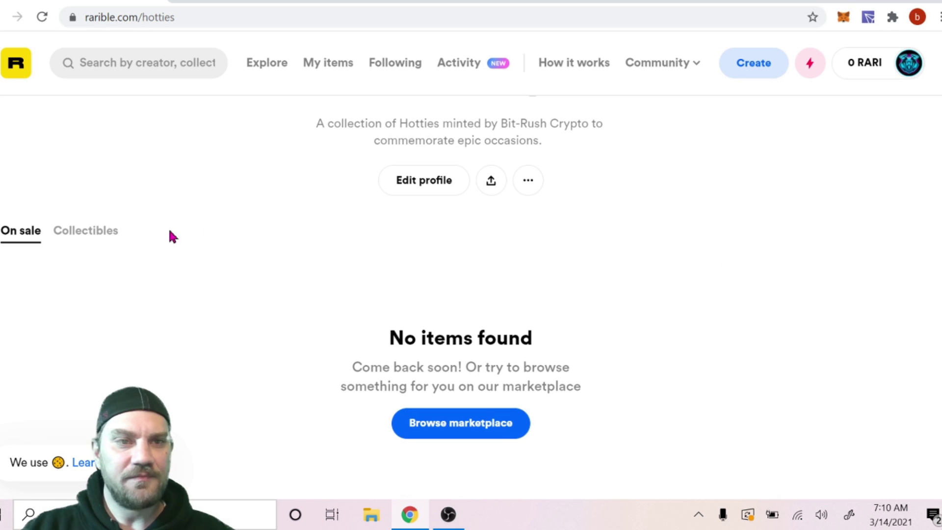
left_click(105, 234)
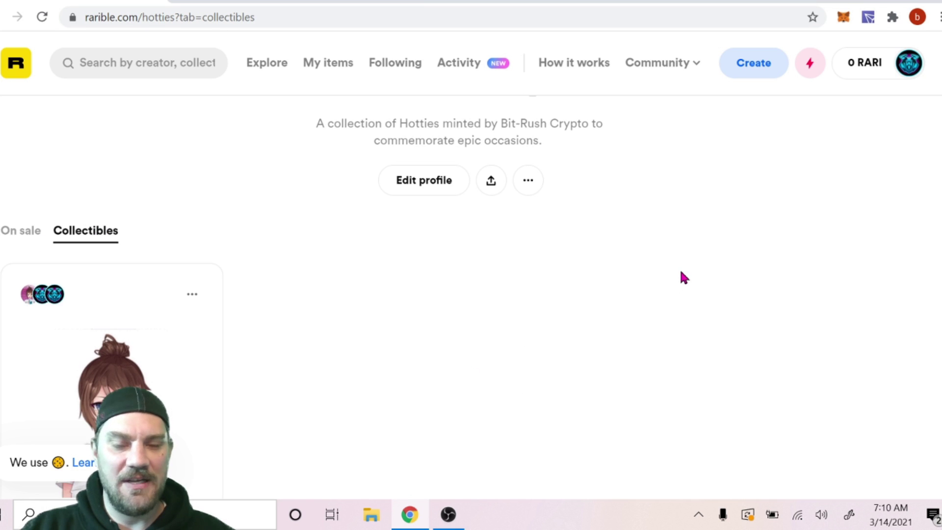
scroll(681, 273, "down", 2)
scroll(687, 287, "up", 4)
scroll(701, 287, "up", 4)
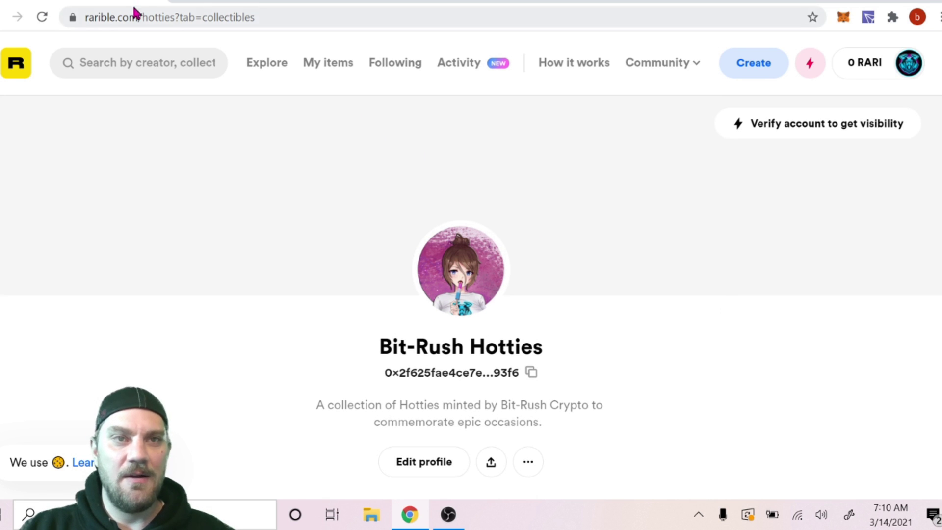
scroll(715, 250, "down", 6)
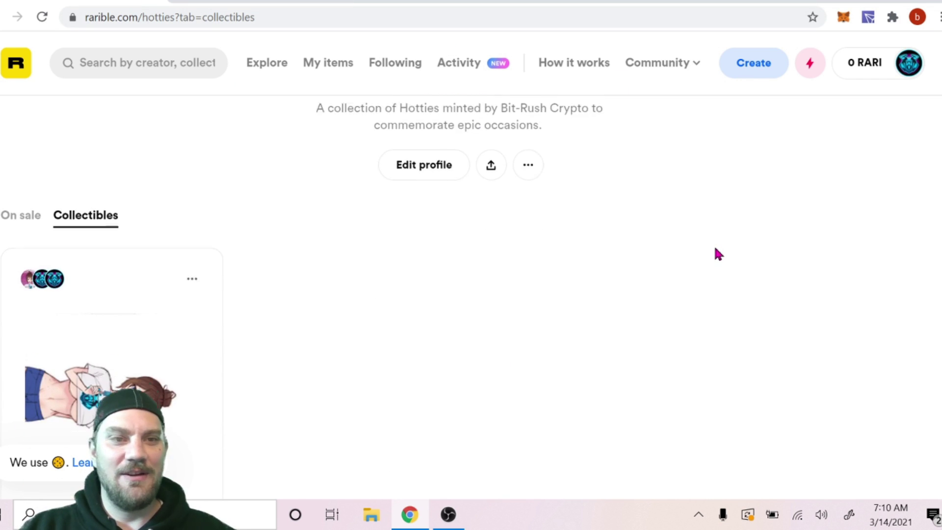
scroll(716, 253, "down", 1)
scroll(721, 248, "up", 6)
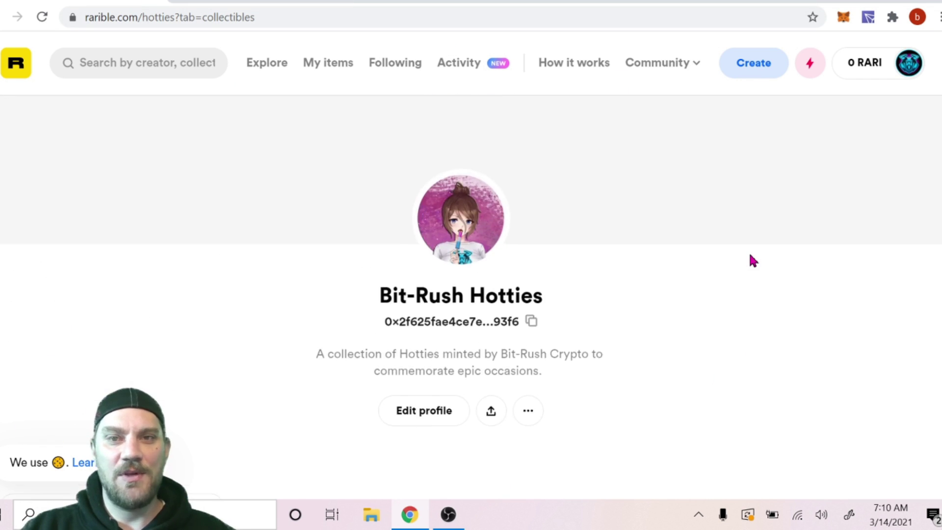